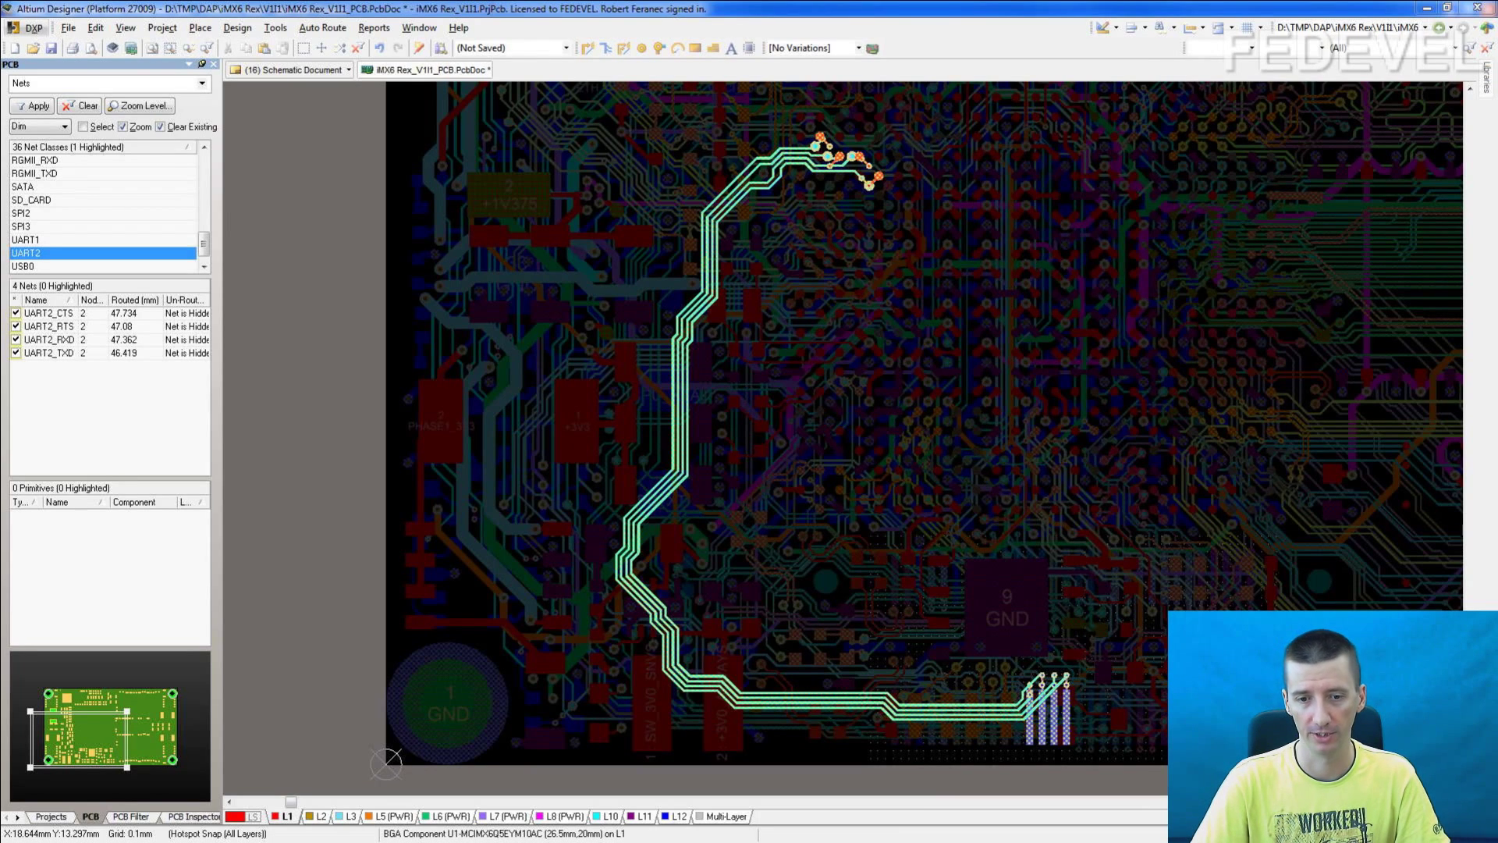
- Highlight the SD_CARD net class and its individual nets SD3_CD and SD3_CMD_R on the board, and the UART2 class
left_click(75, 200)
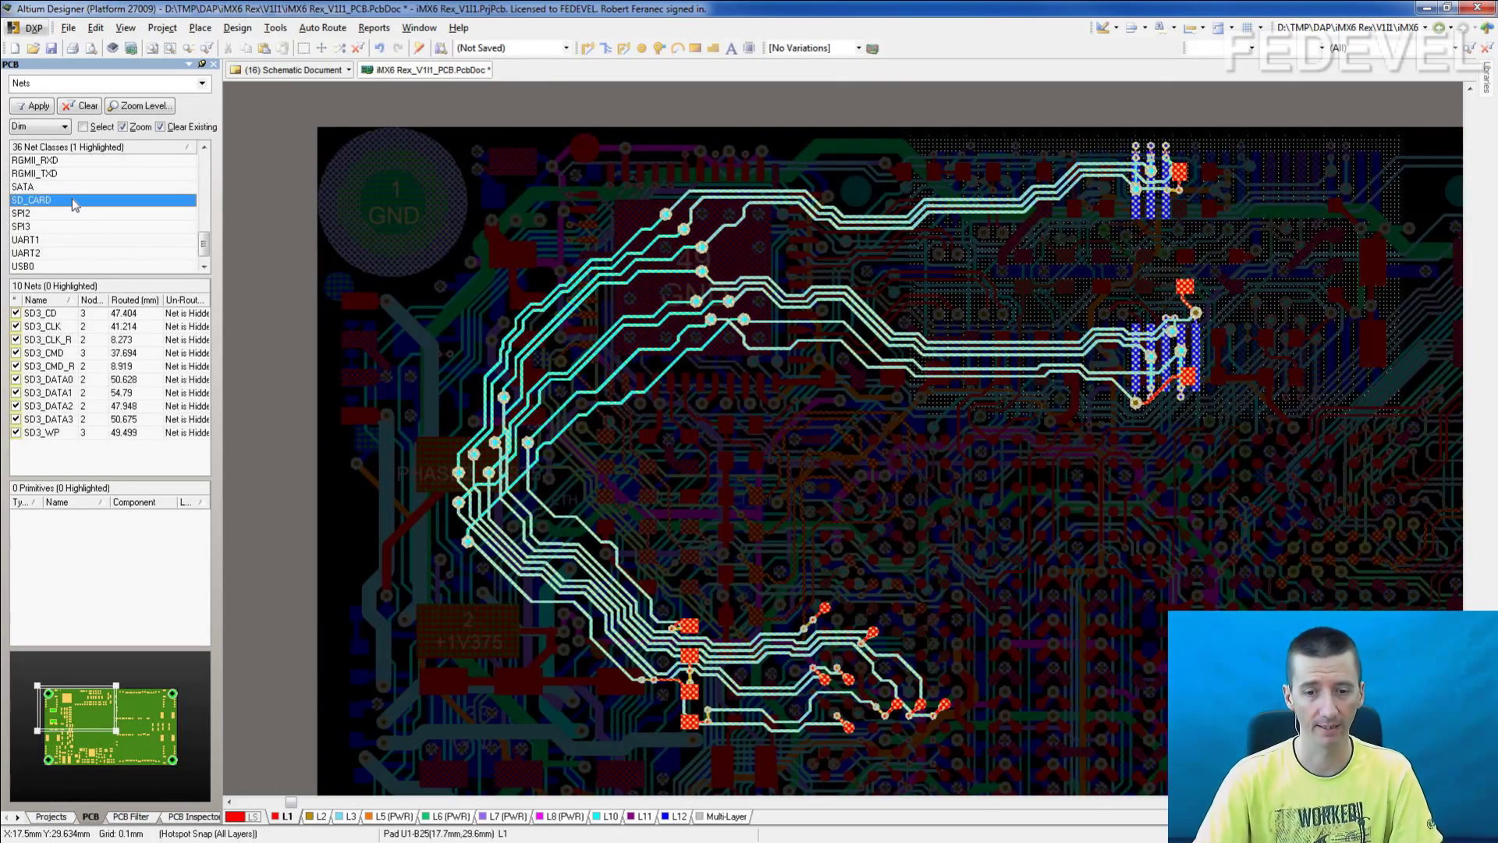
left_click(56, 326)
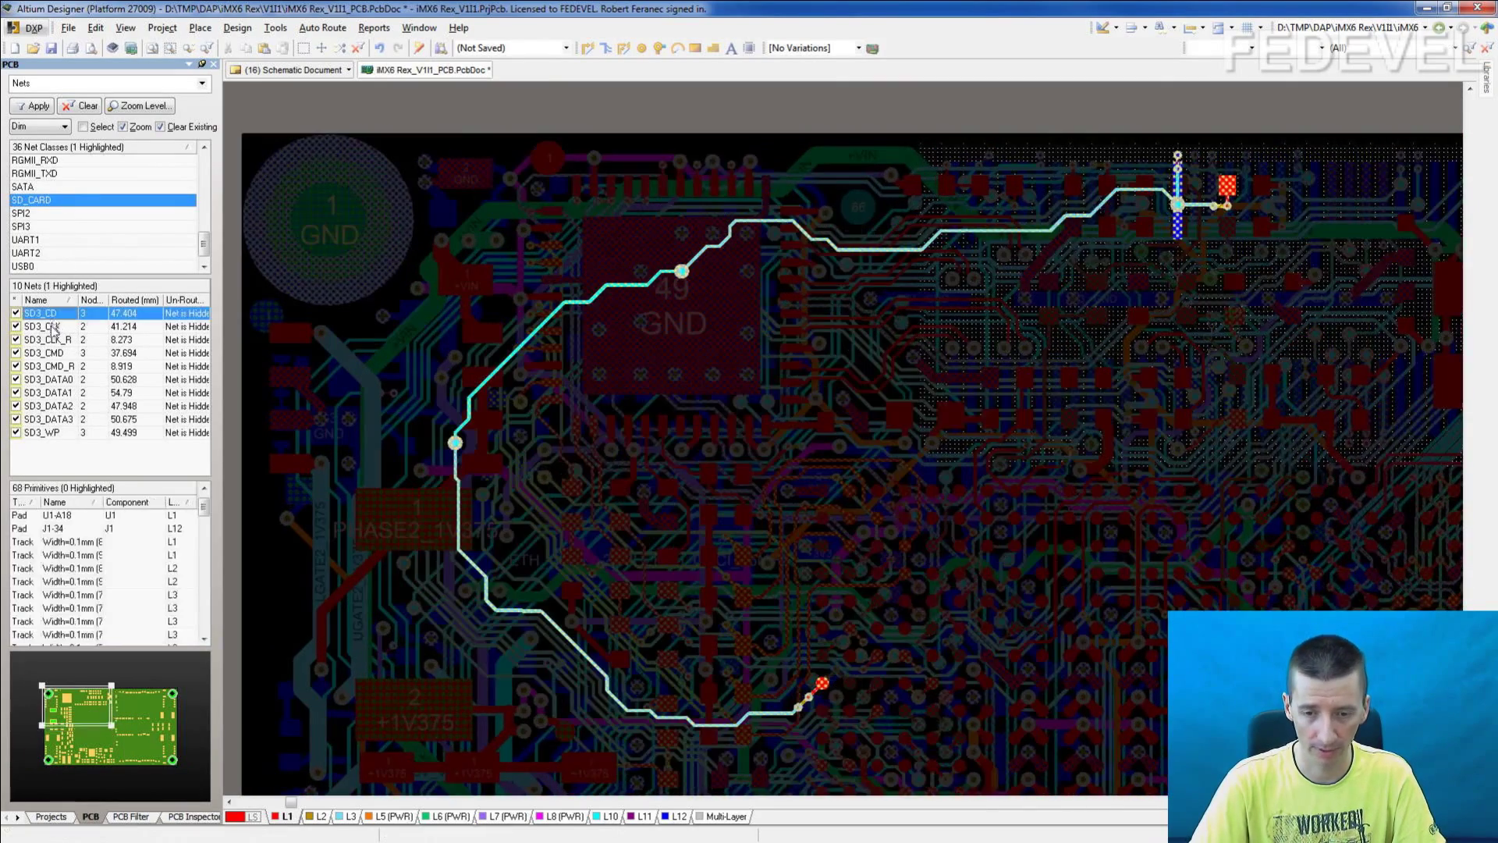
left_click(43, 366)
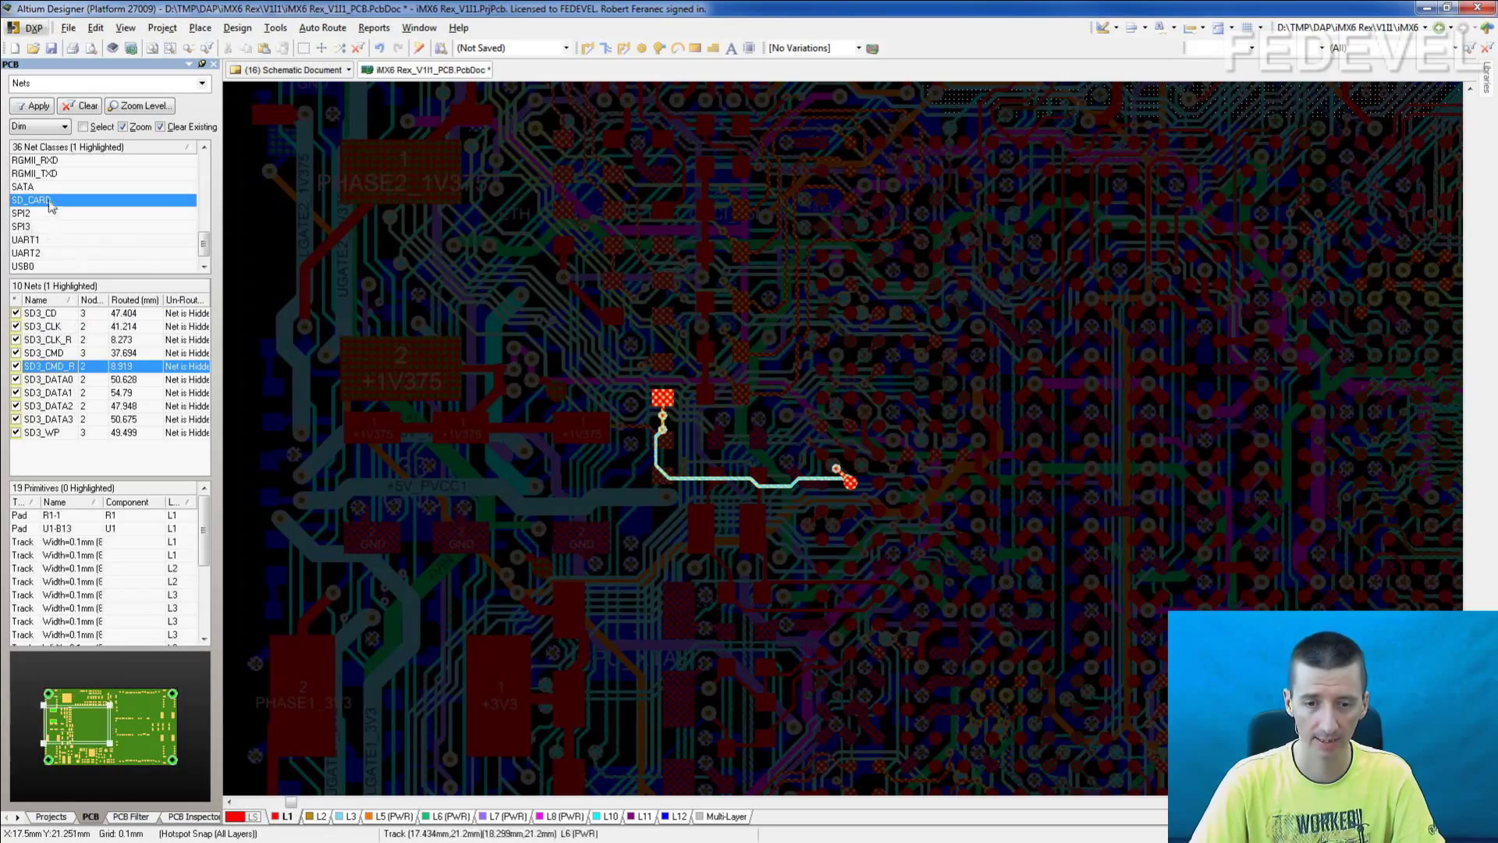
left_click(44, 202)
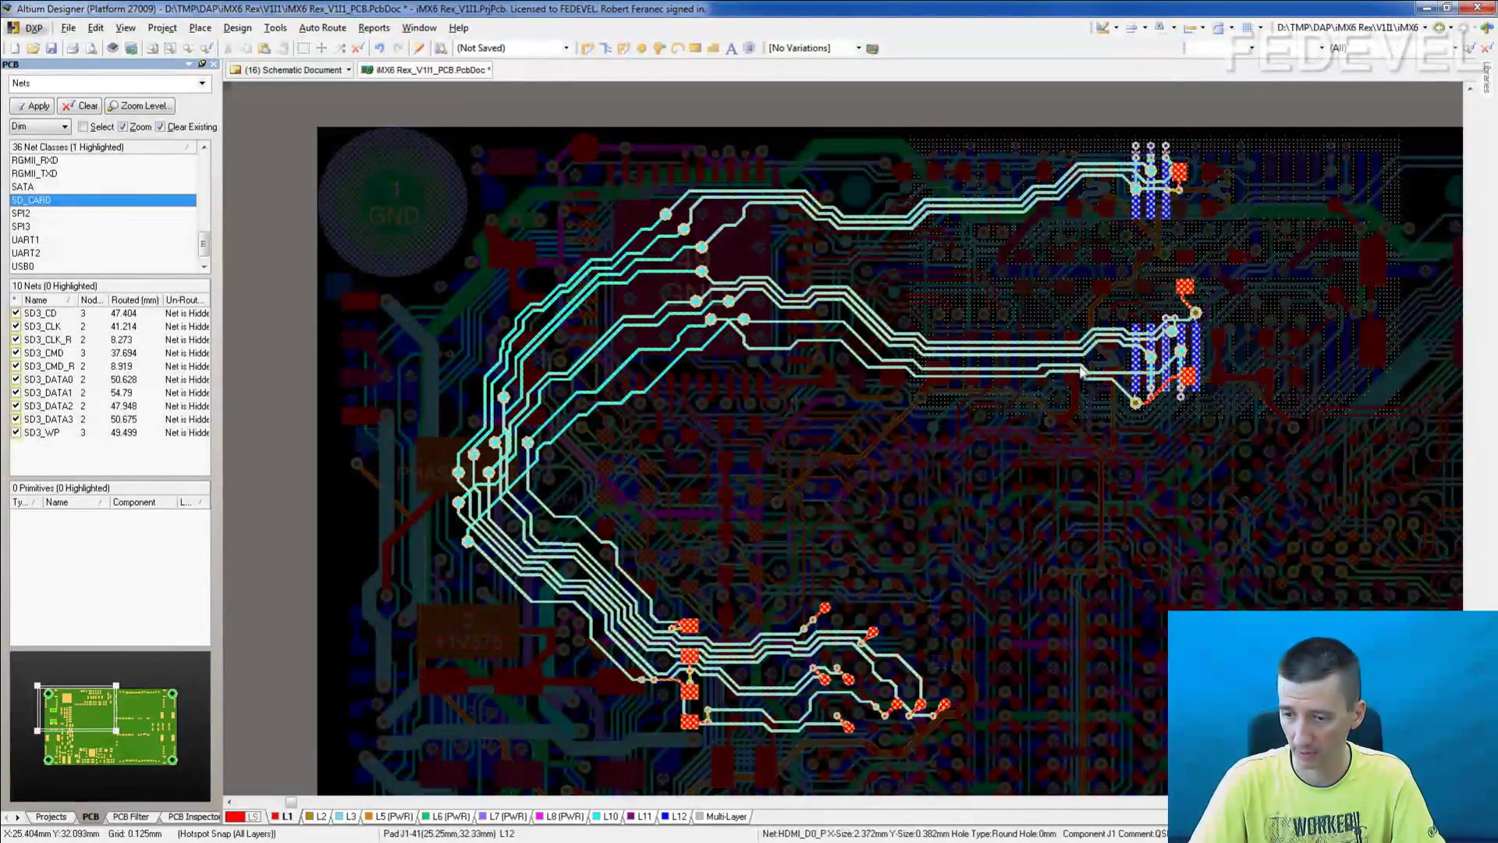
left_click(50, 253)
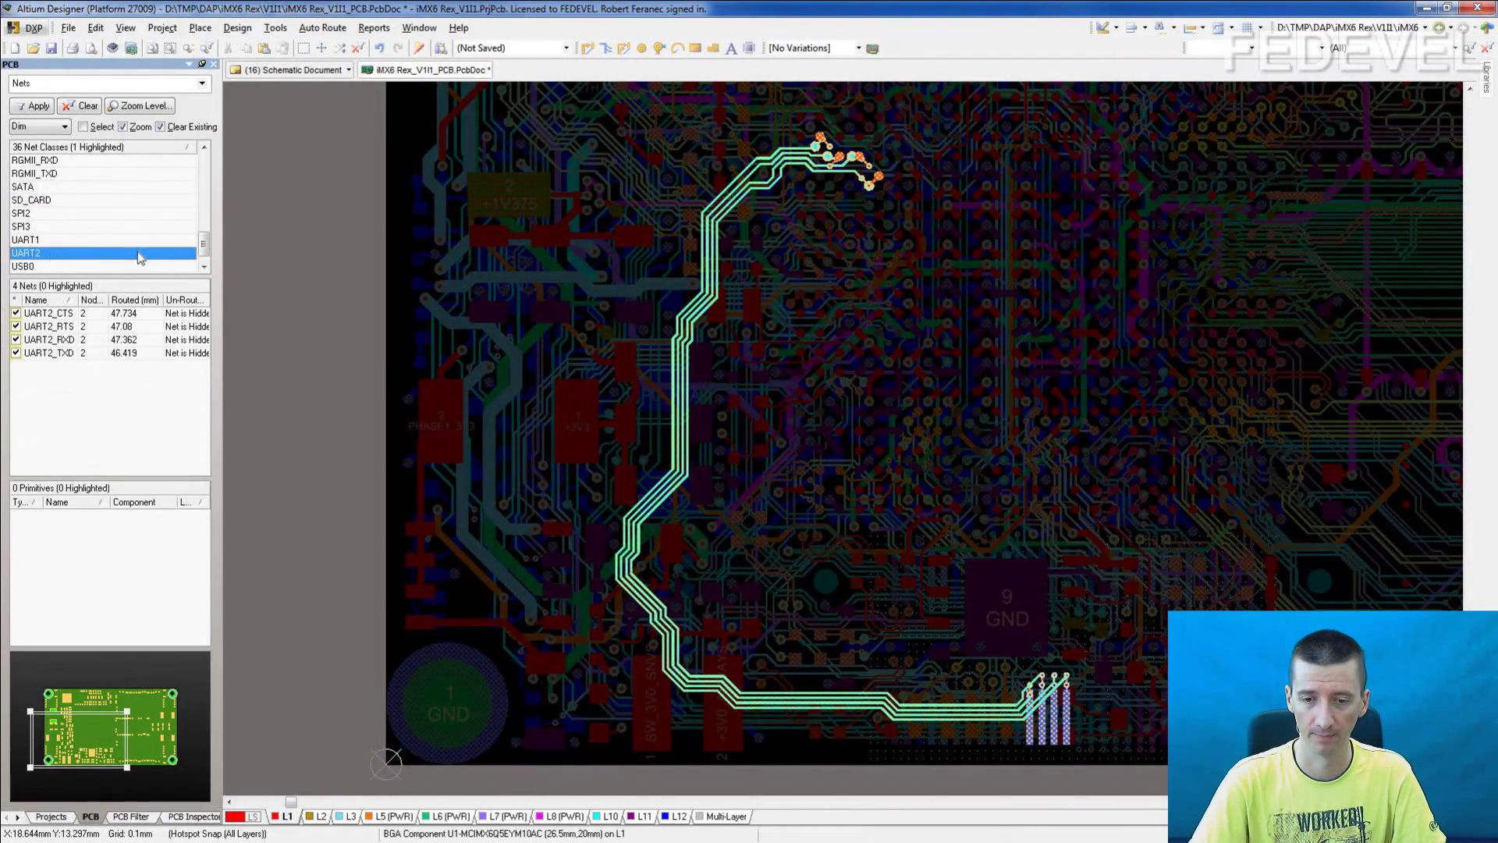
- Highlight the memory net classes DRAM_BANK0, DRAM_BANK1 and DRAM_BANK2 one after another on the board
left_click_drag(203, 244, 209, 184)
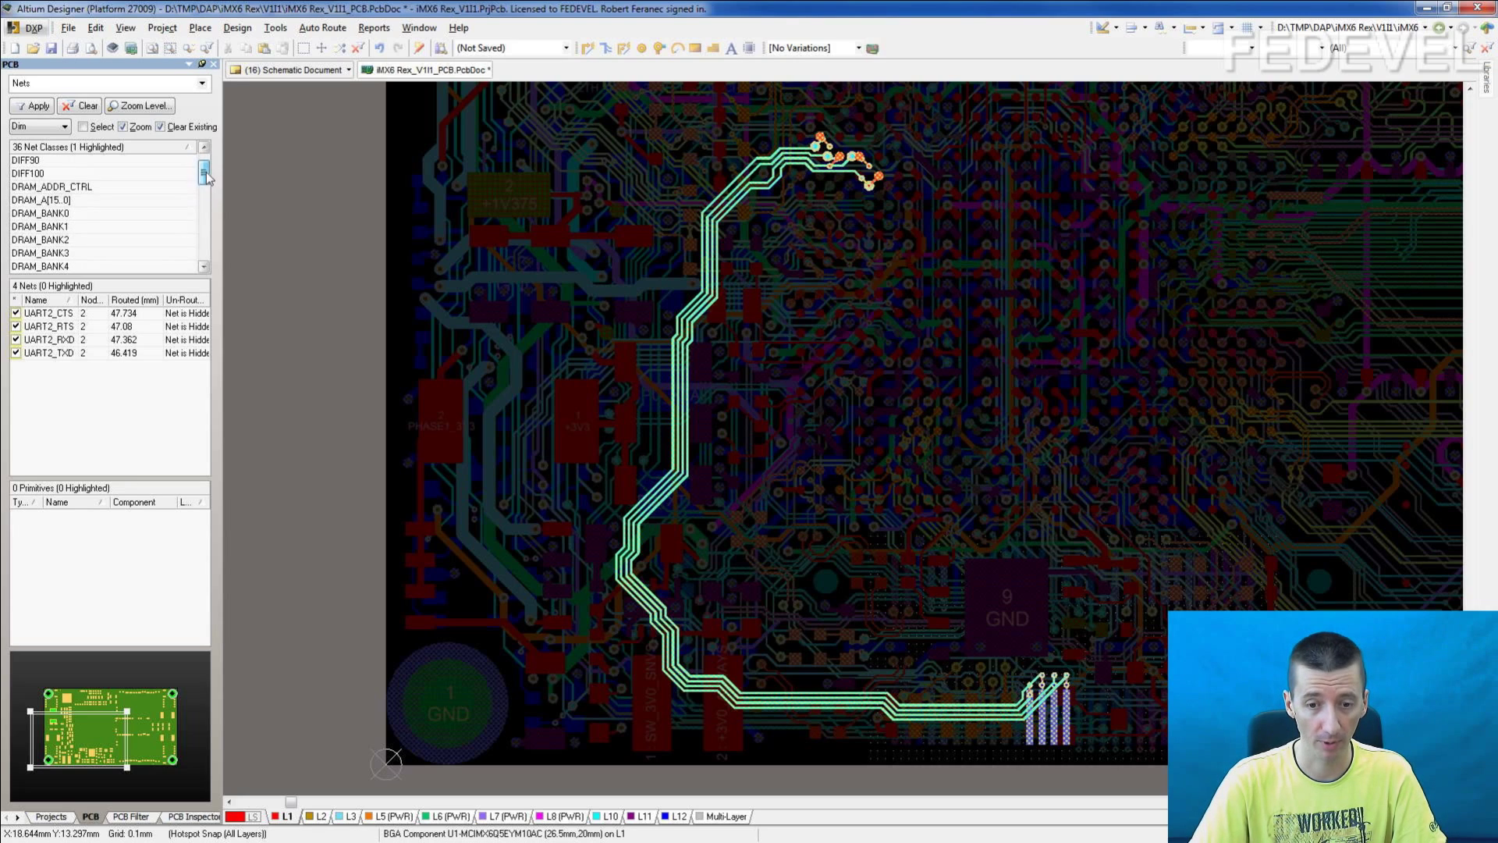
left_click(86, 214)
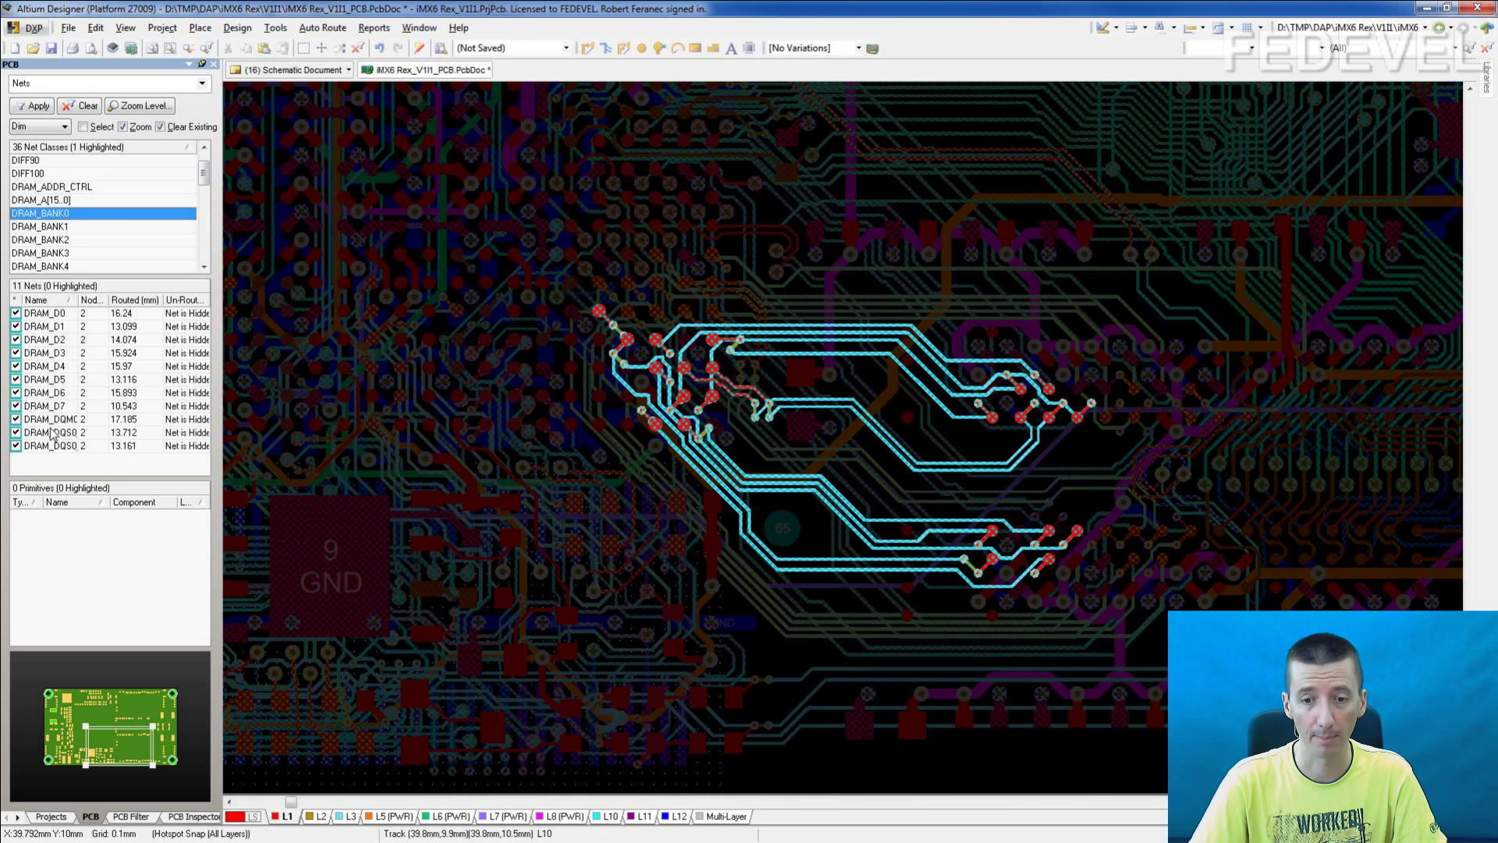
left_click(62, 227)
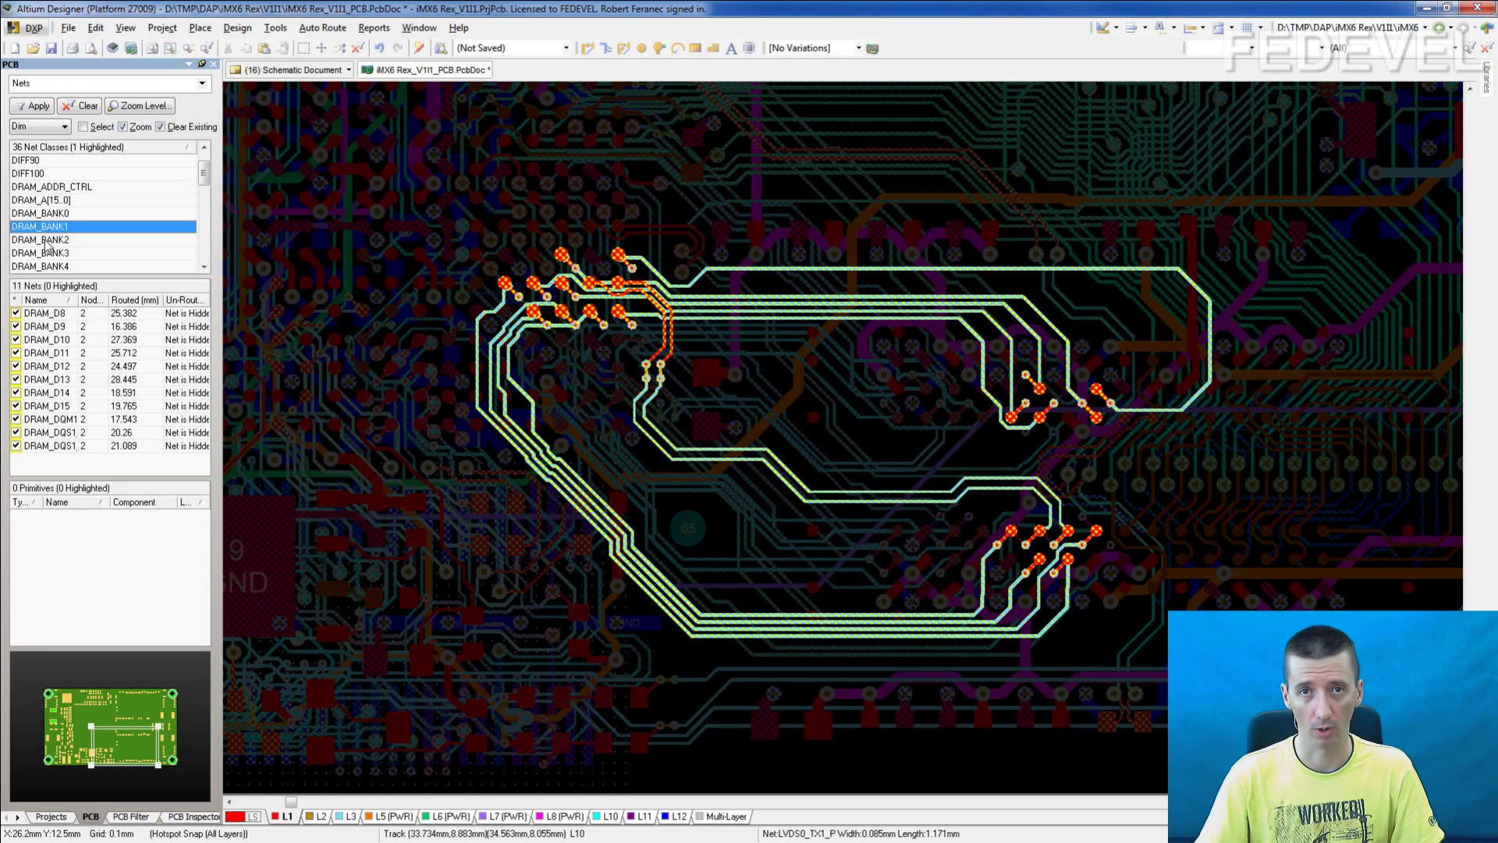
left_click(49, 240)
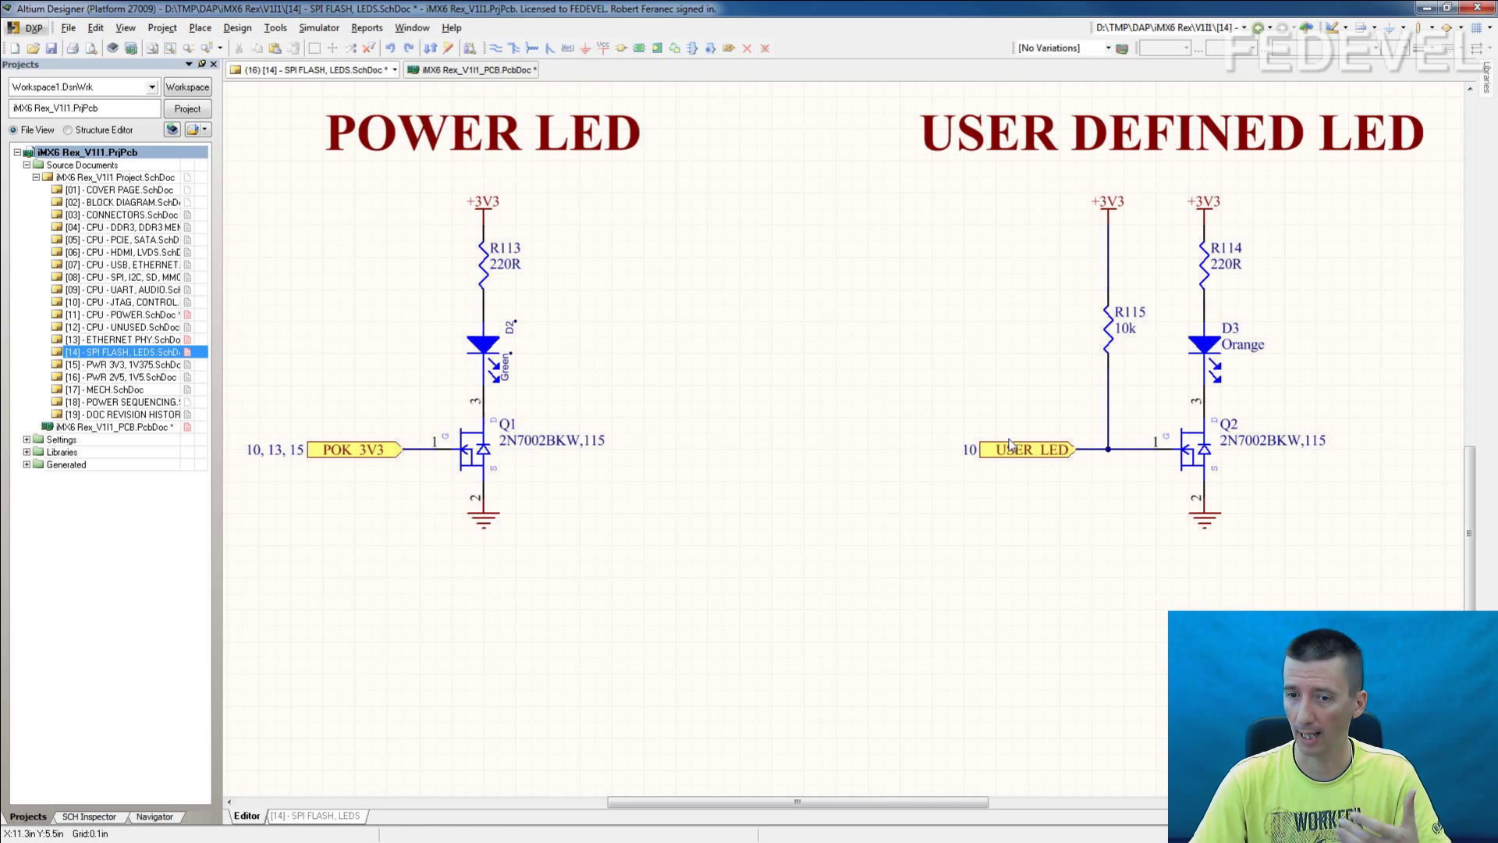
- Place one Net Class directive on the USER_LED wire at its junction with resistor R115
left_click(200, 28)
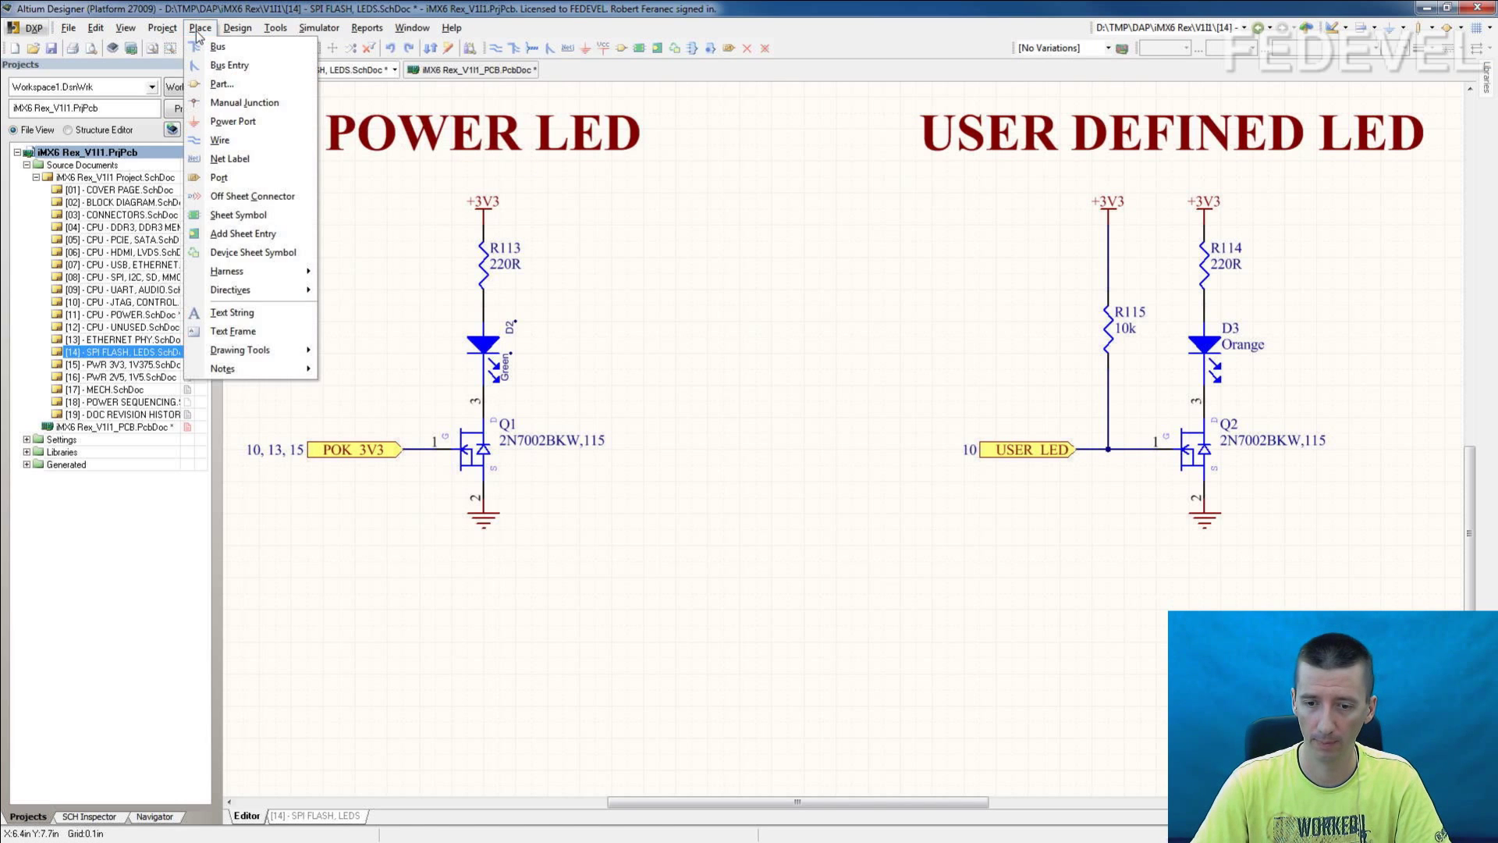
mouse_move(258, 289)
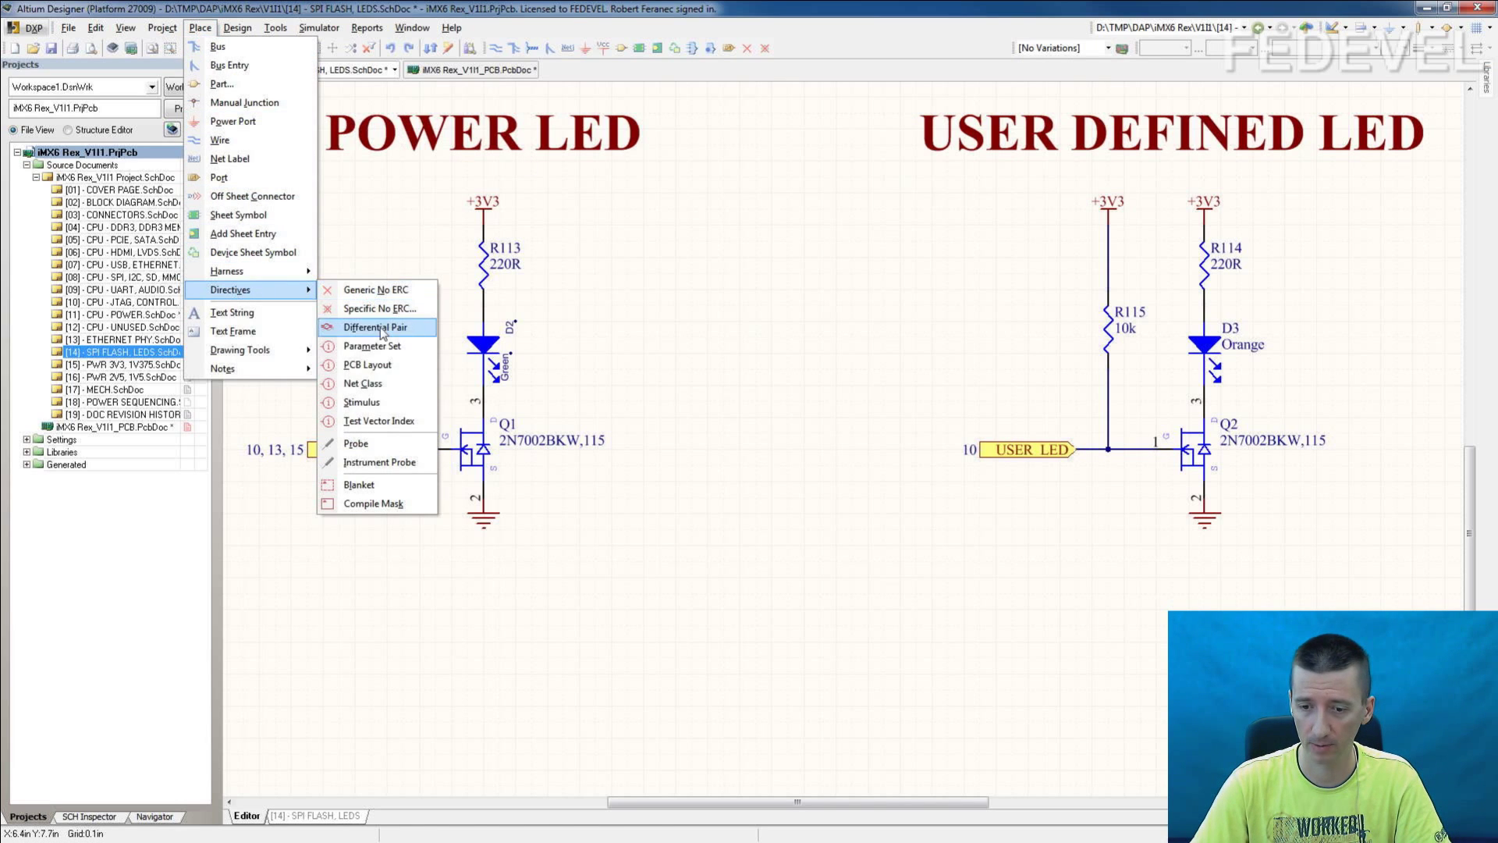
left_click(372, 391)
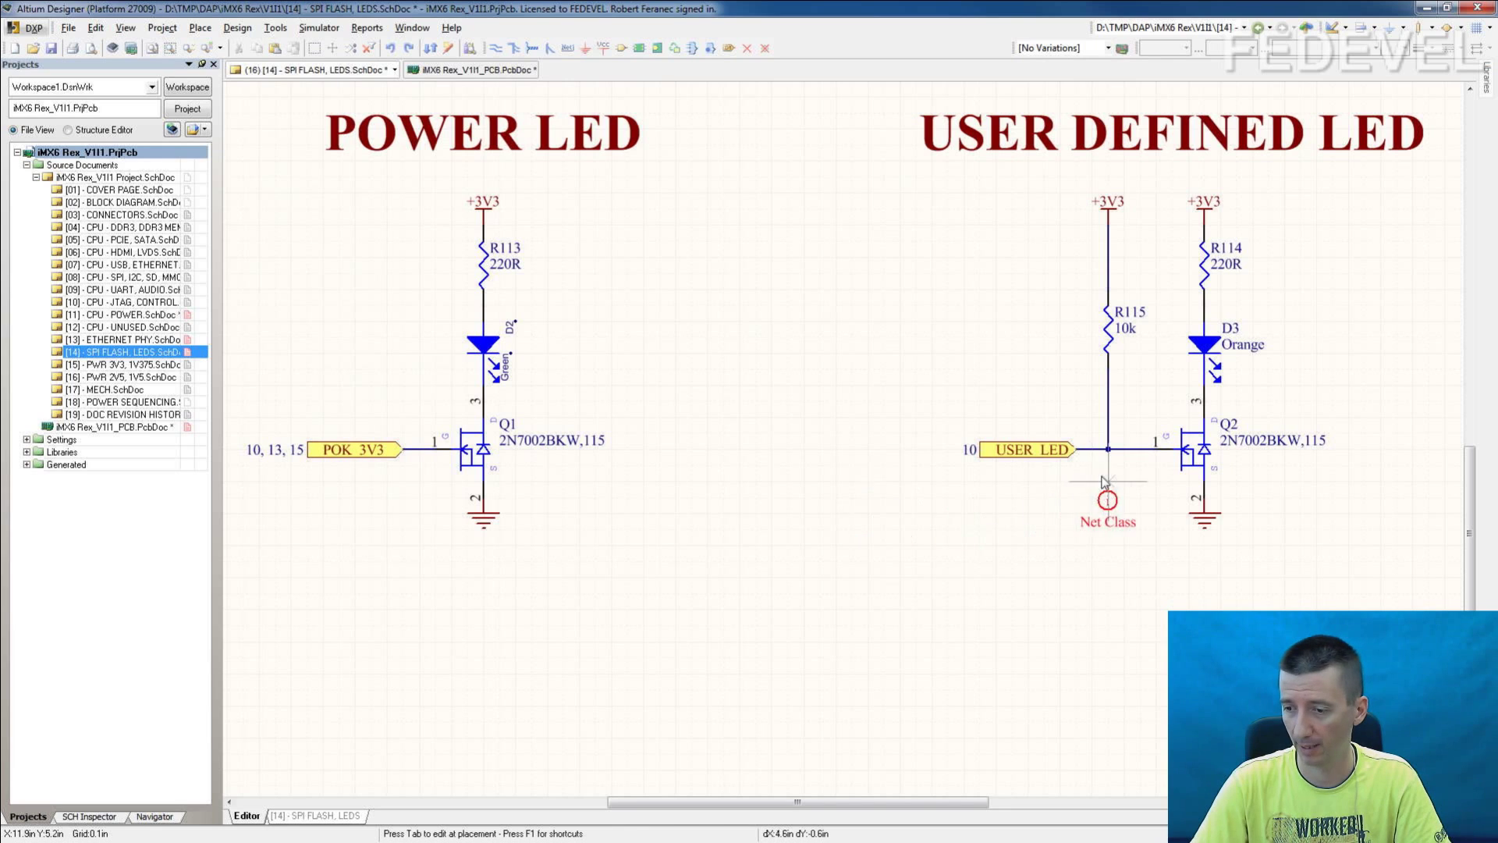
left_click(1109, 453)
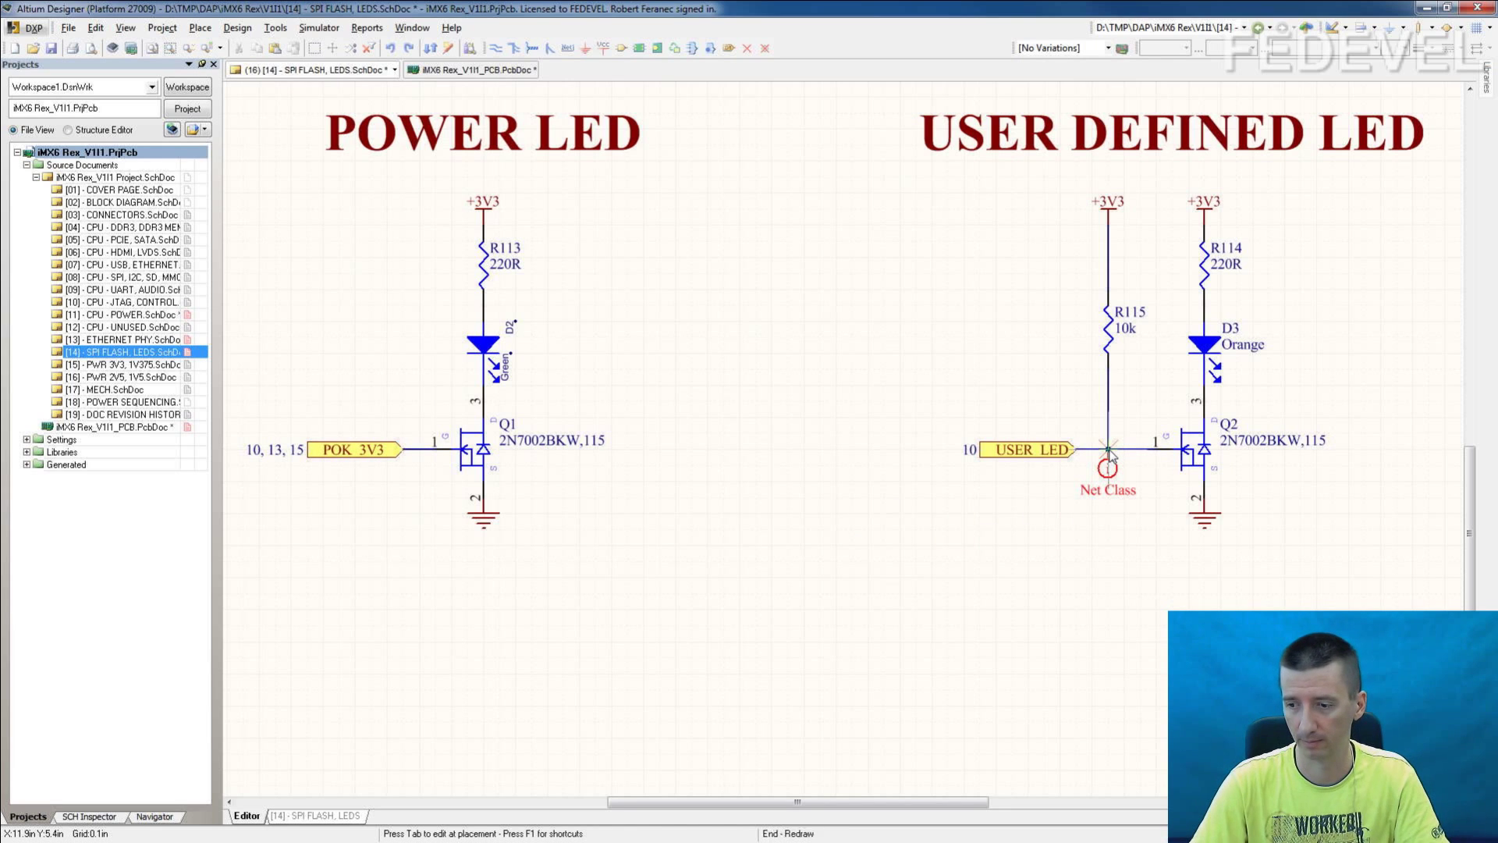
right_click(959, 511)
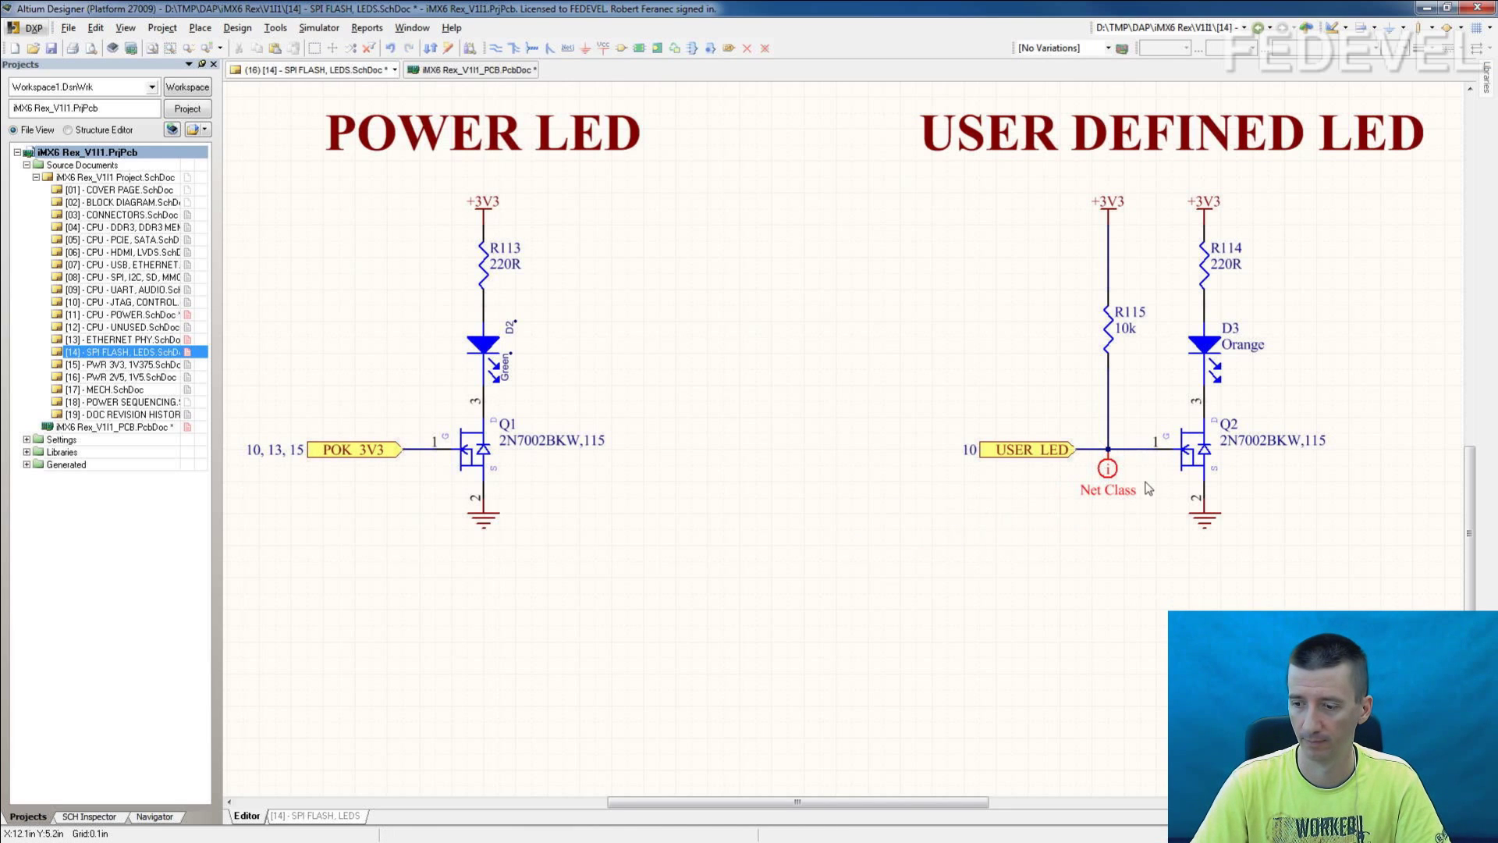
- Set the ClassName parameter of the Net Class directive on the USER_LED wire to LEDS
double_click(1108, 471)
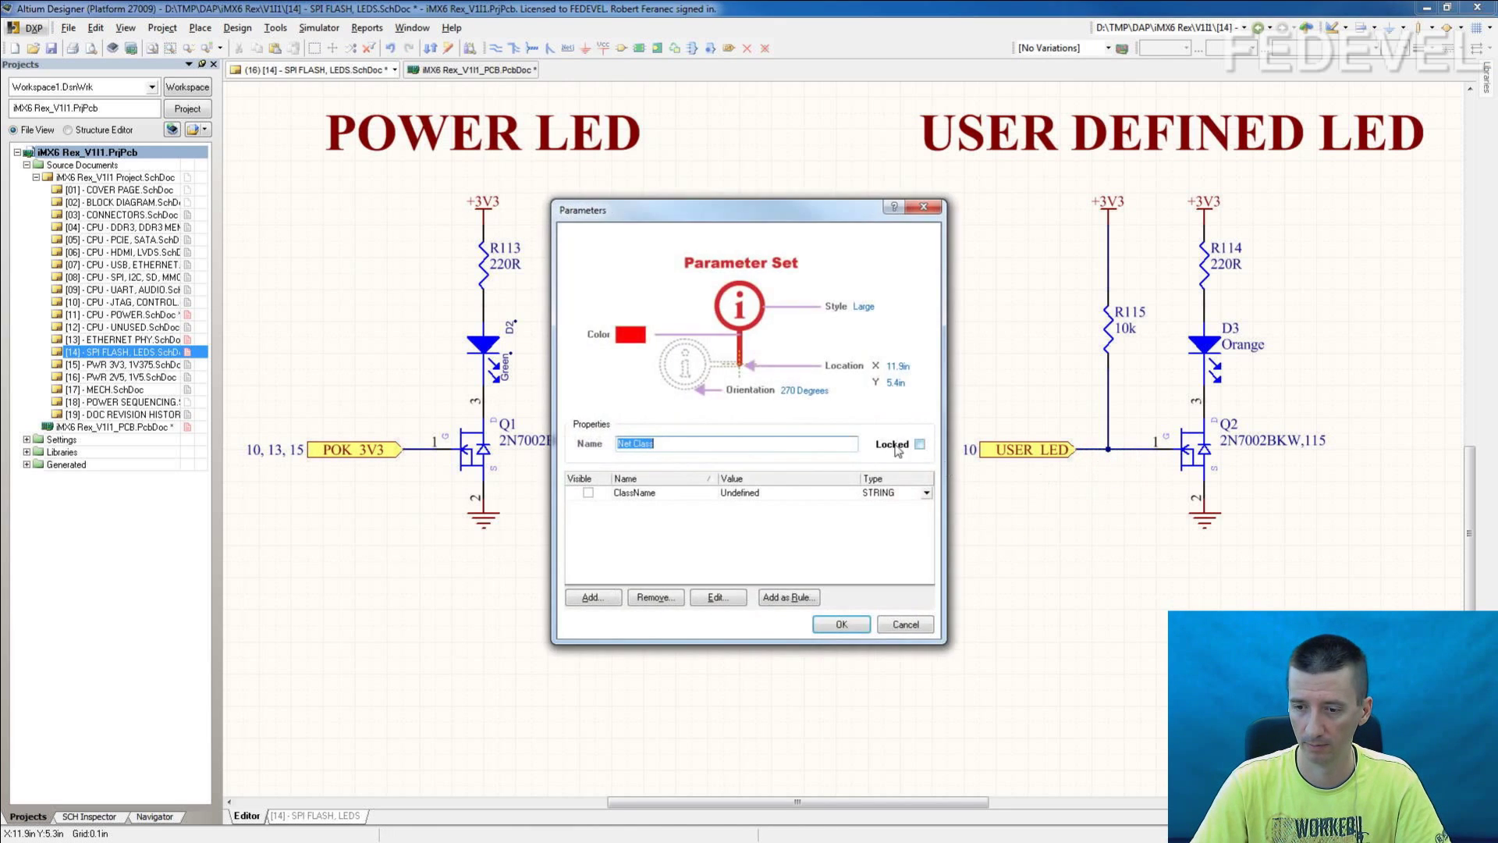
left_click(753, 500)
left_click(770, 493)
left_click_drag(764, 493, 690, 495)
type("LEDS")
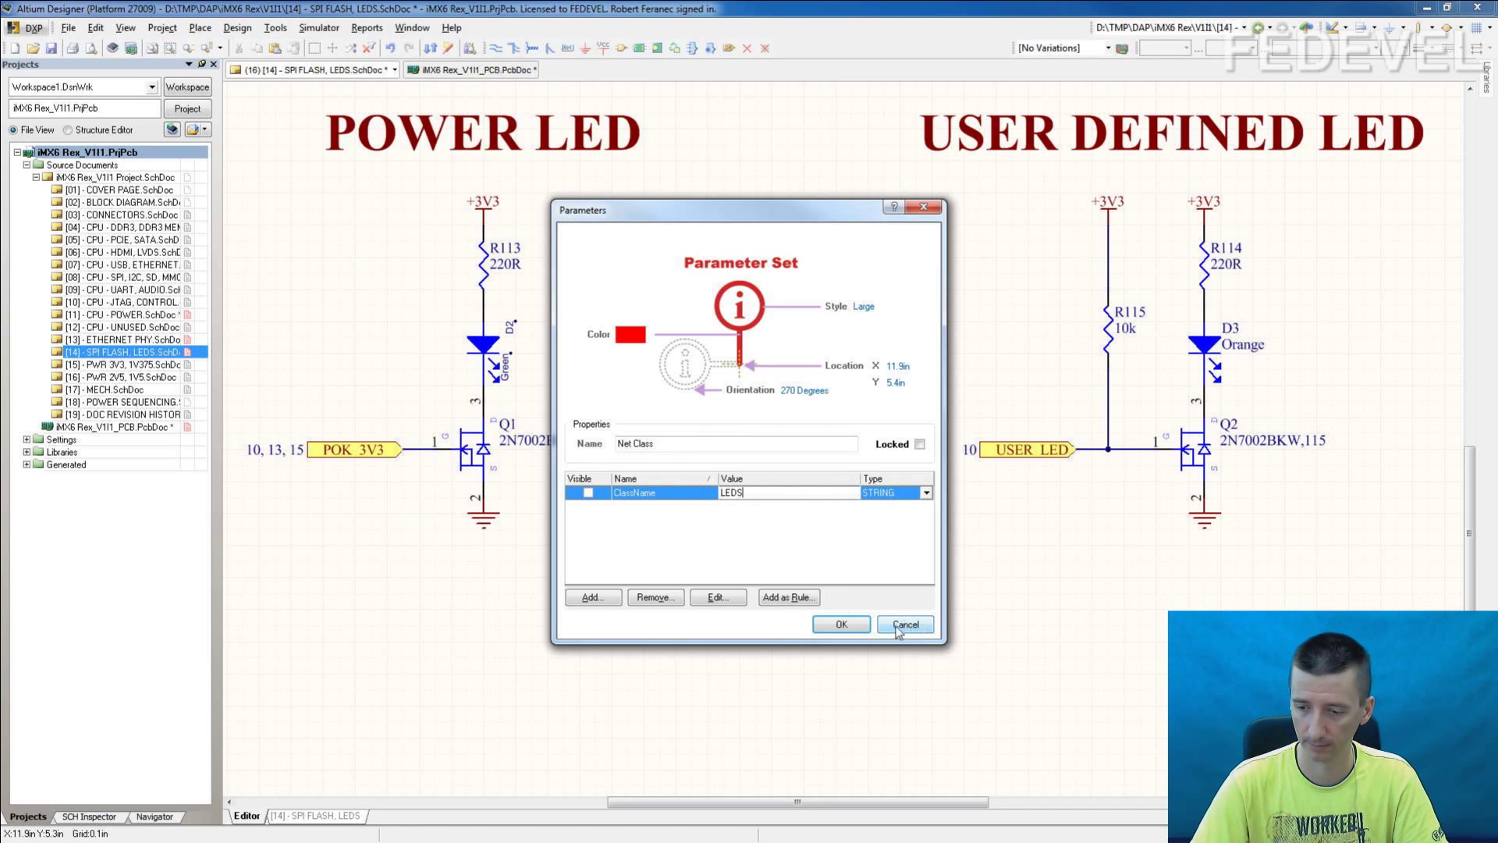
left_click(841, 625)
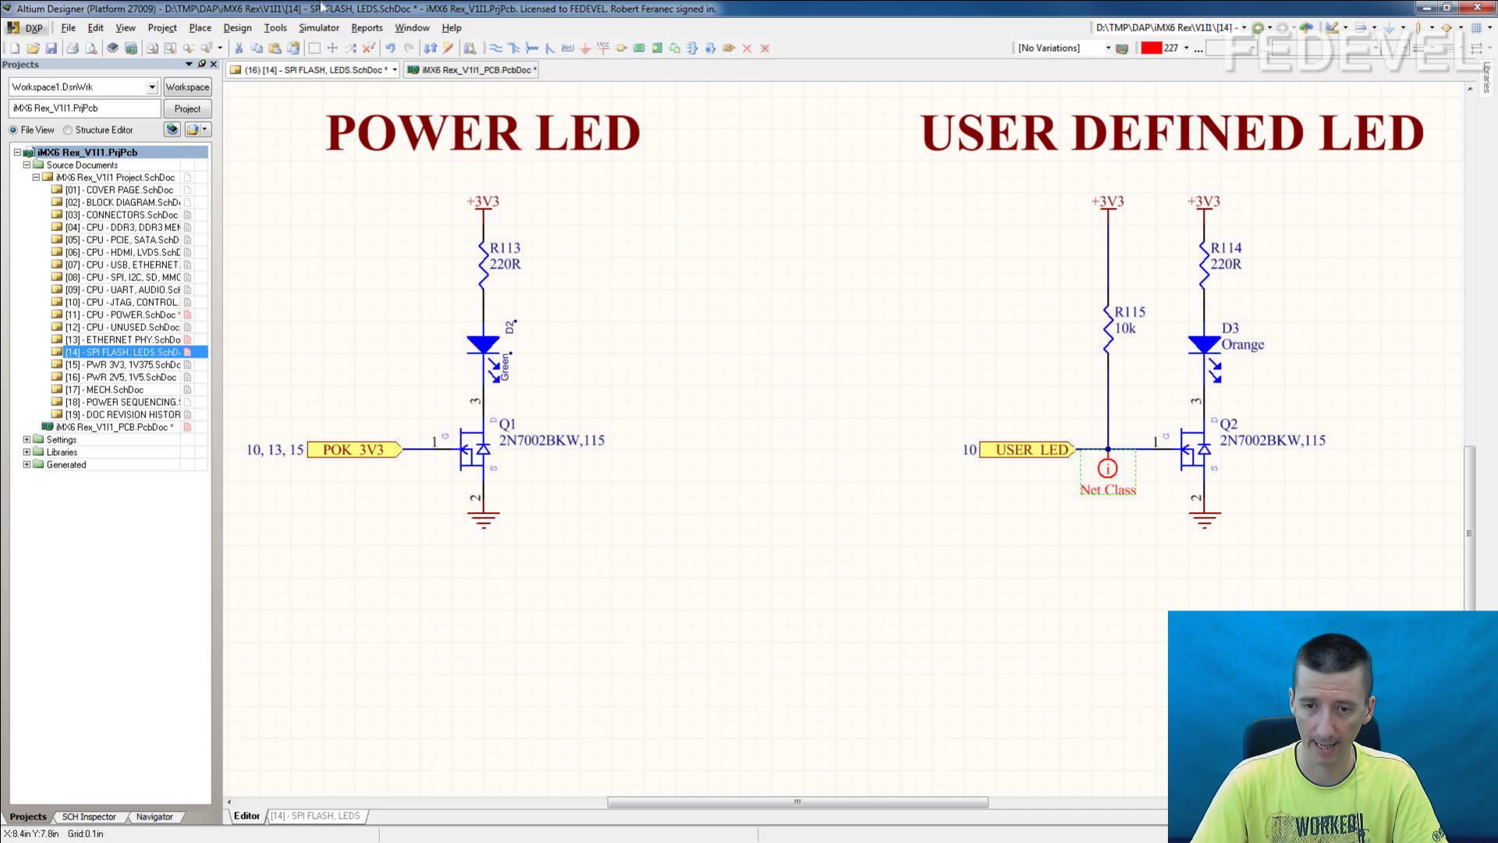
- Update the iMX6 Rex PCB document from the schematic, executing the change order that adds the LEDS net class
left_click(237, 28)
left_click(256, 43)
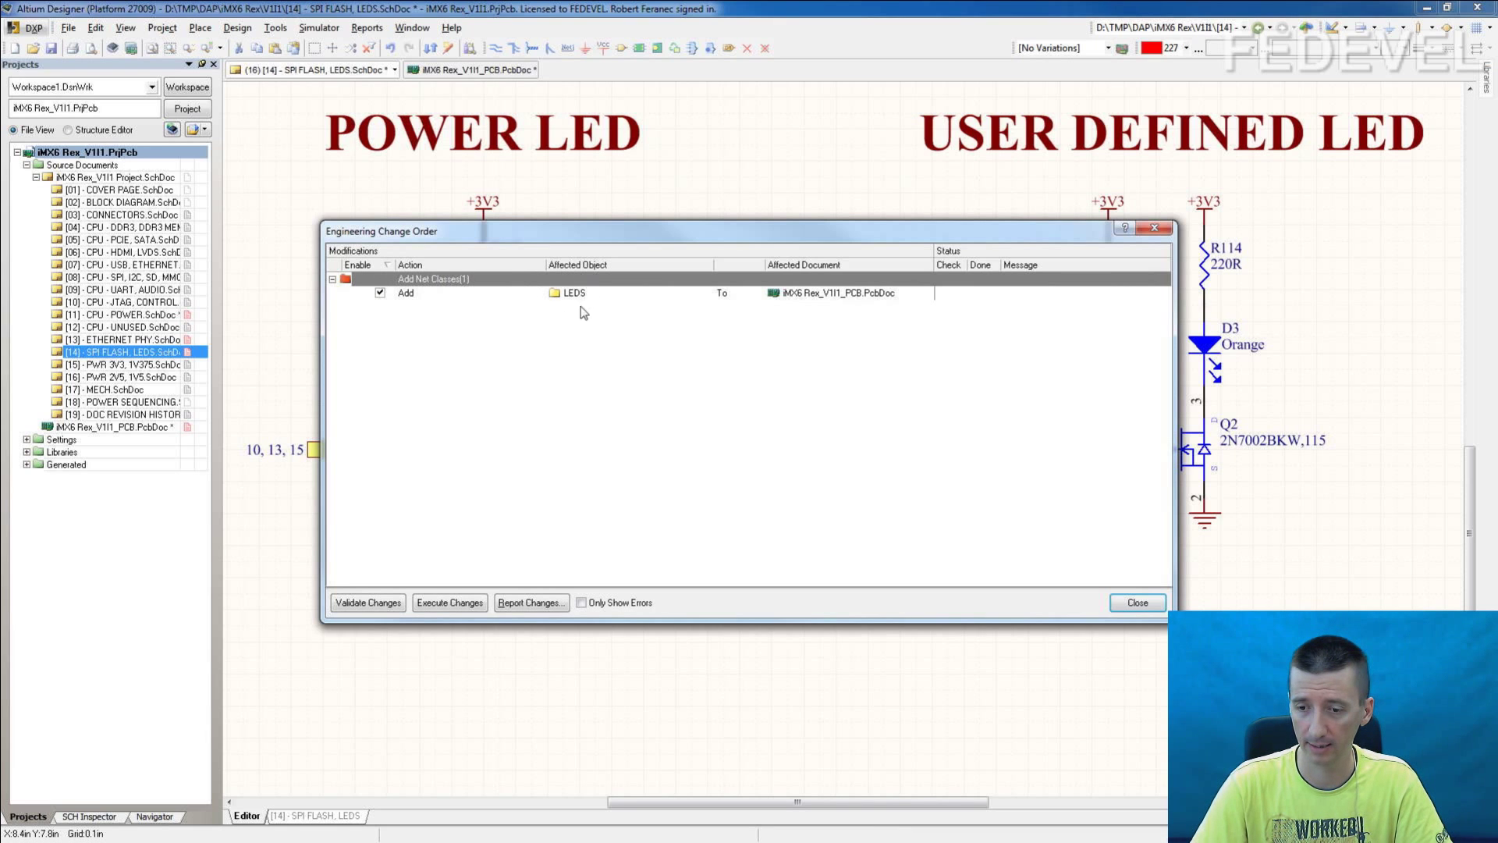
left_click(437, 603)
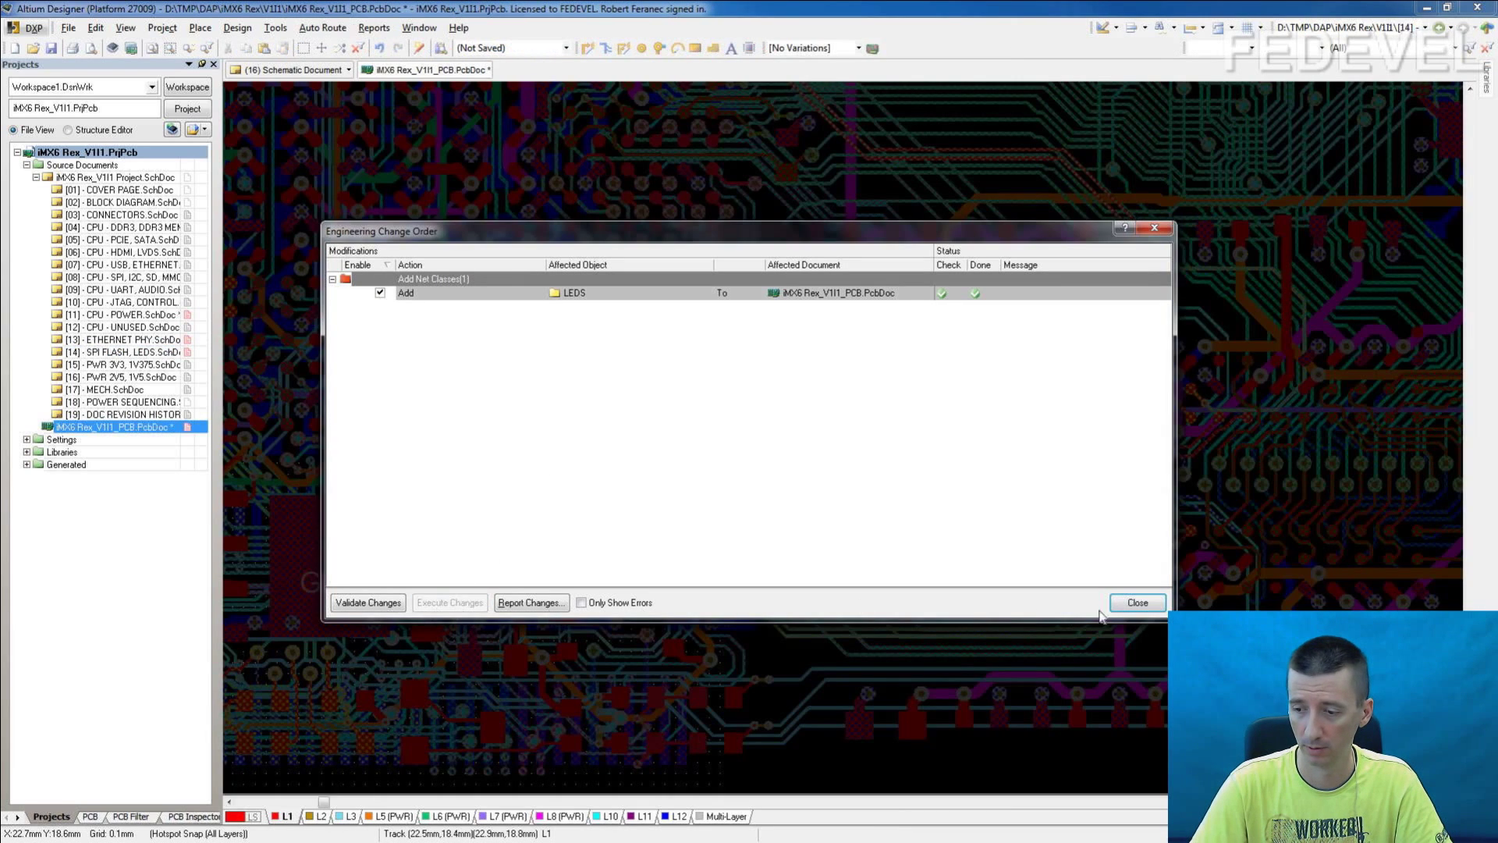
left_click(1131, 603)
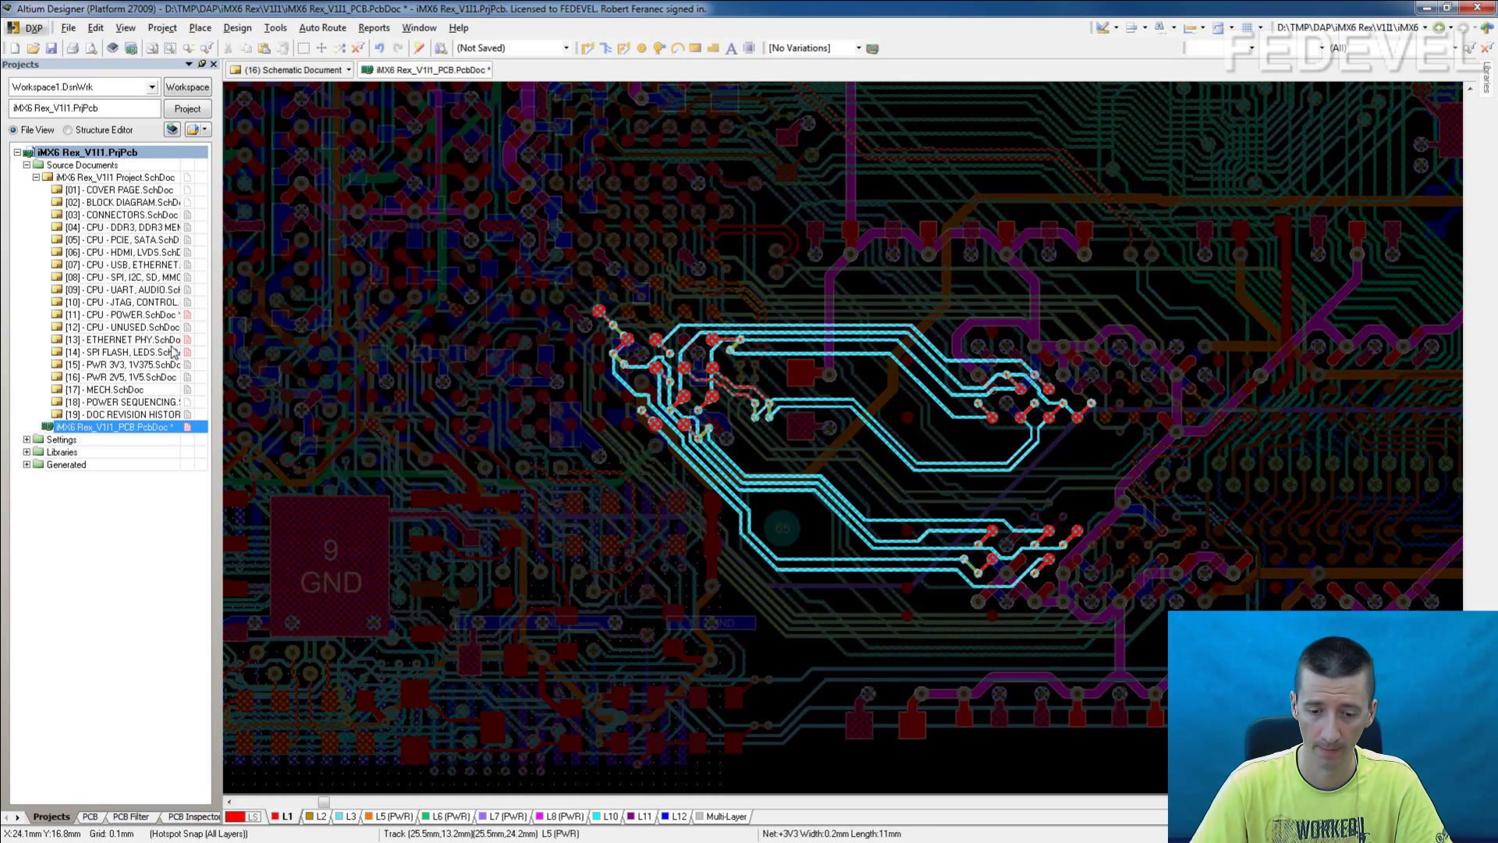
- Find the LEDS net class among the board's net classes and highlight its USER_LED net
left_click(90, 816)
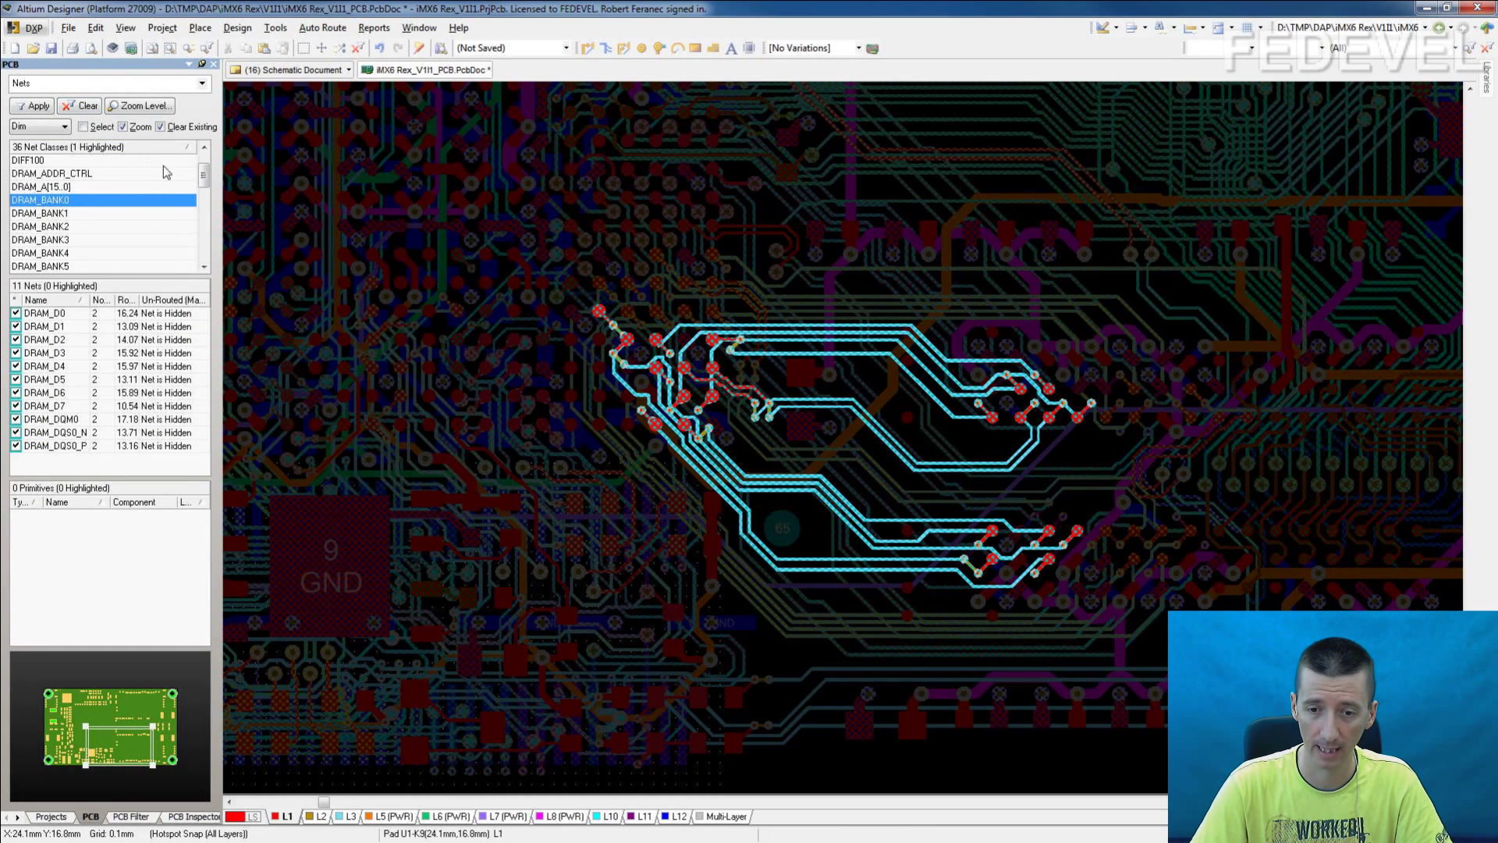
left_click_drag(206, 176, 210, 204)
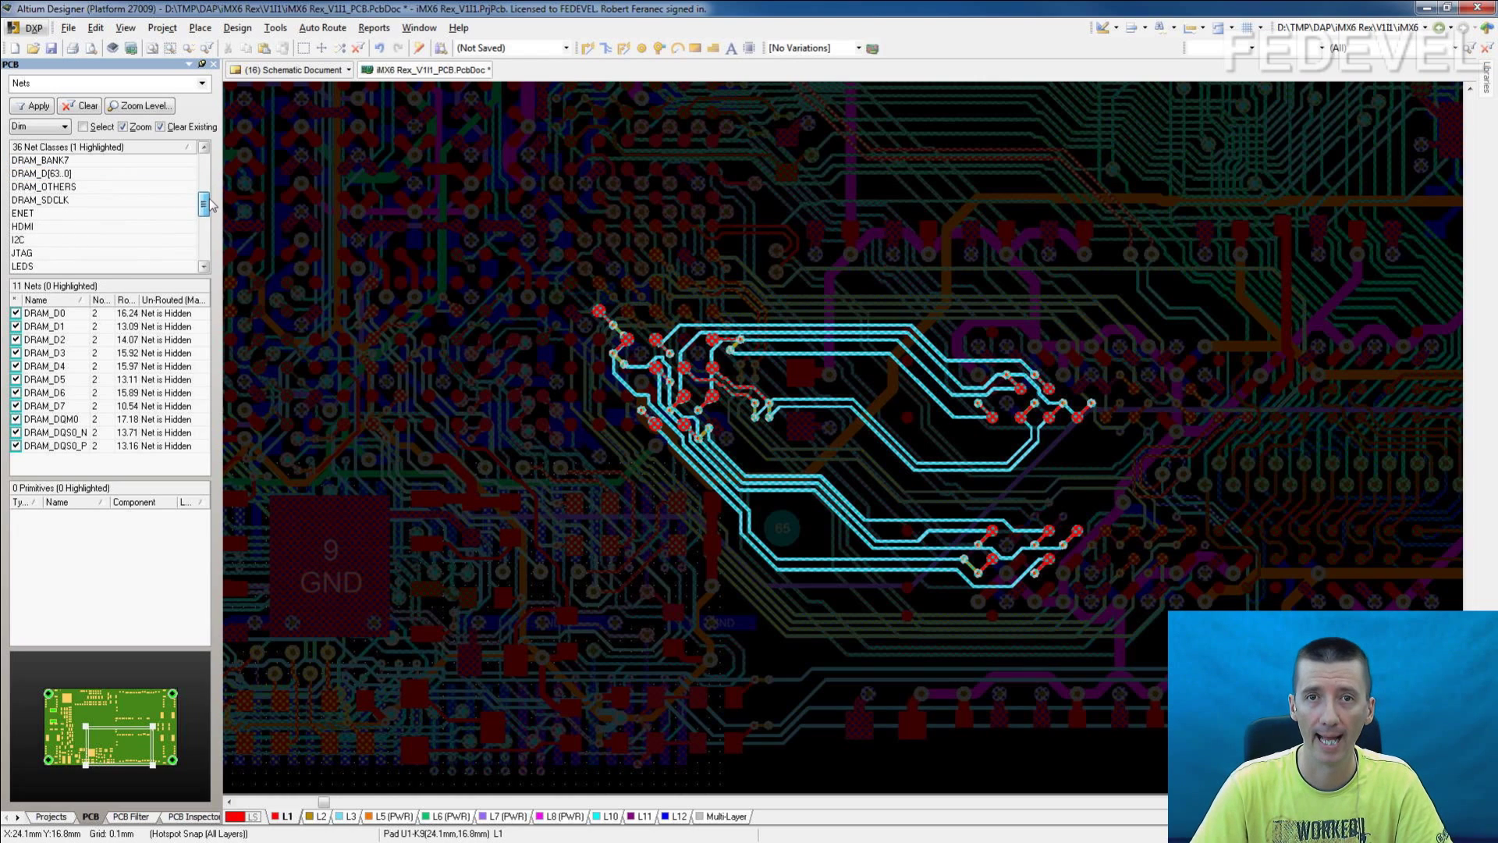
left_click_drag(210, 205, 211, 211)
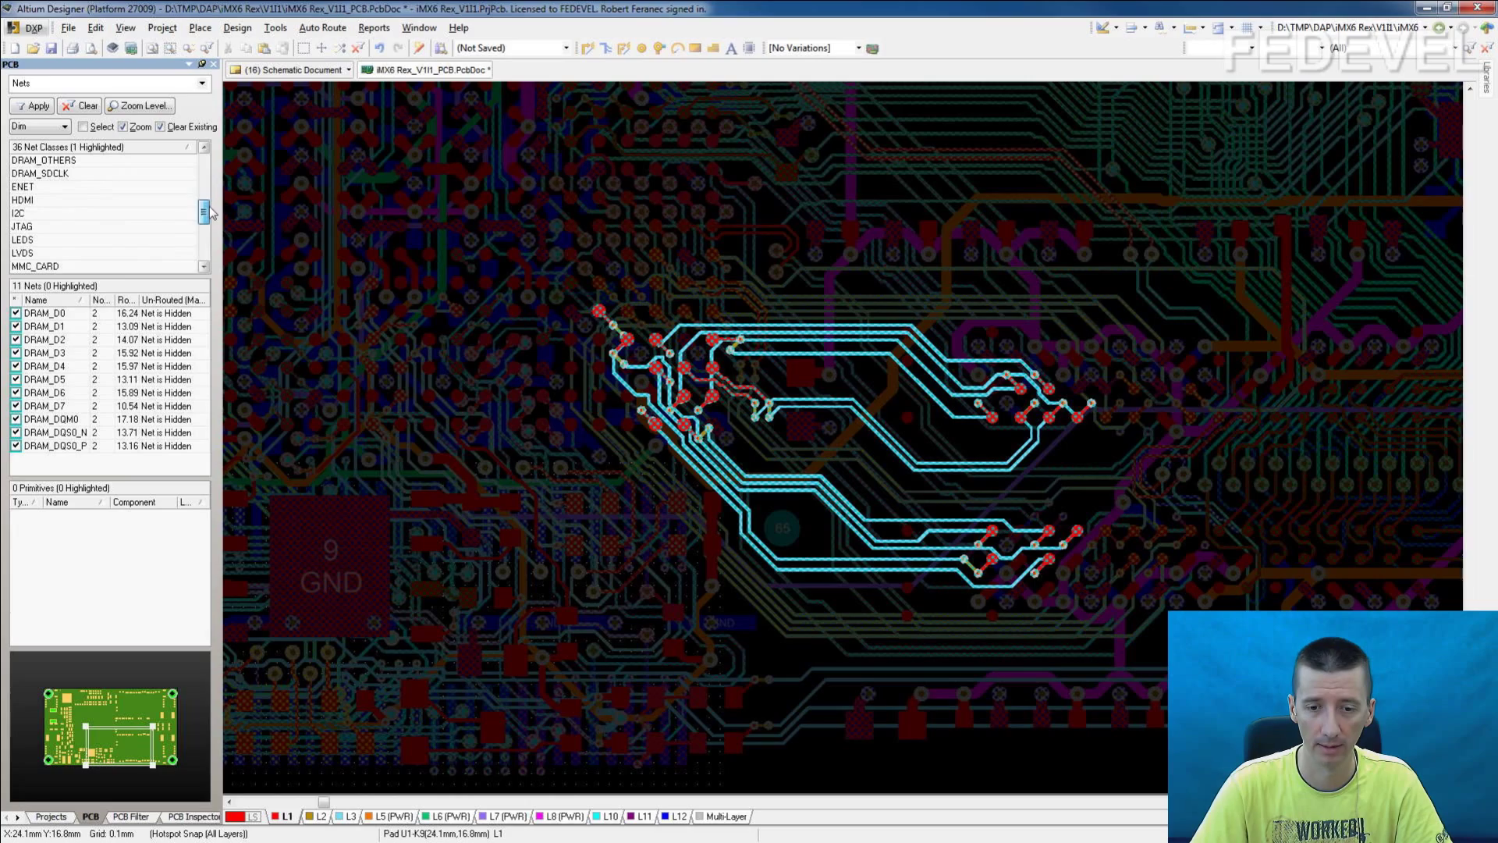
left_click(47, 242)
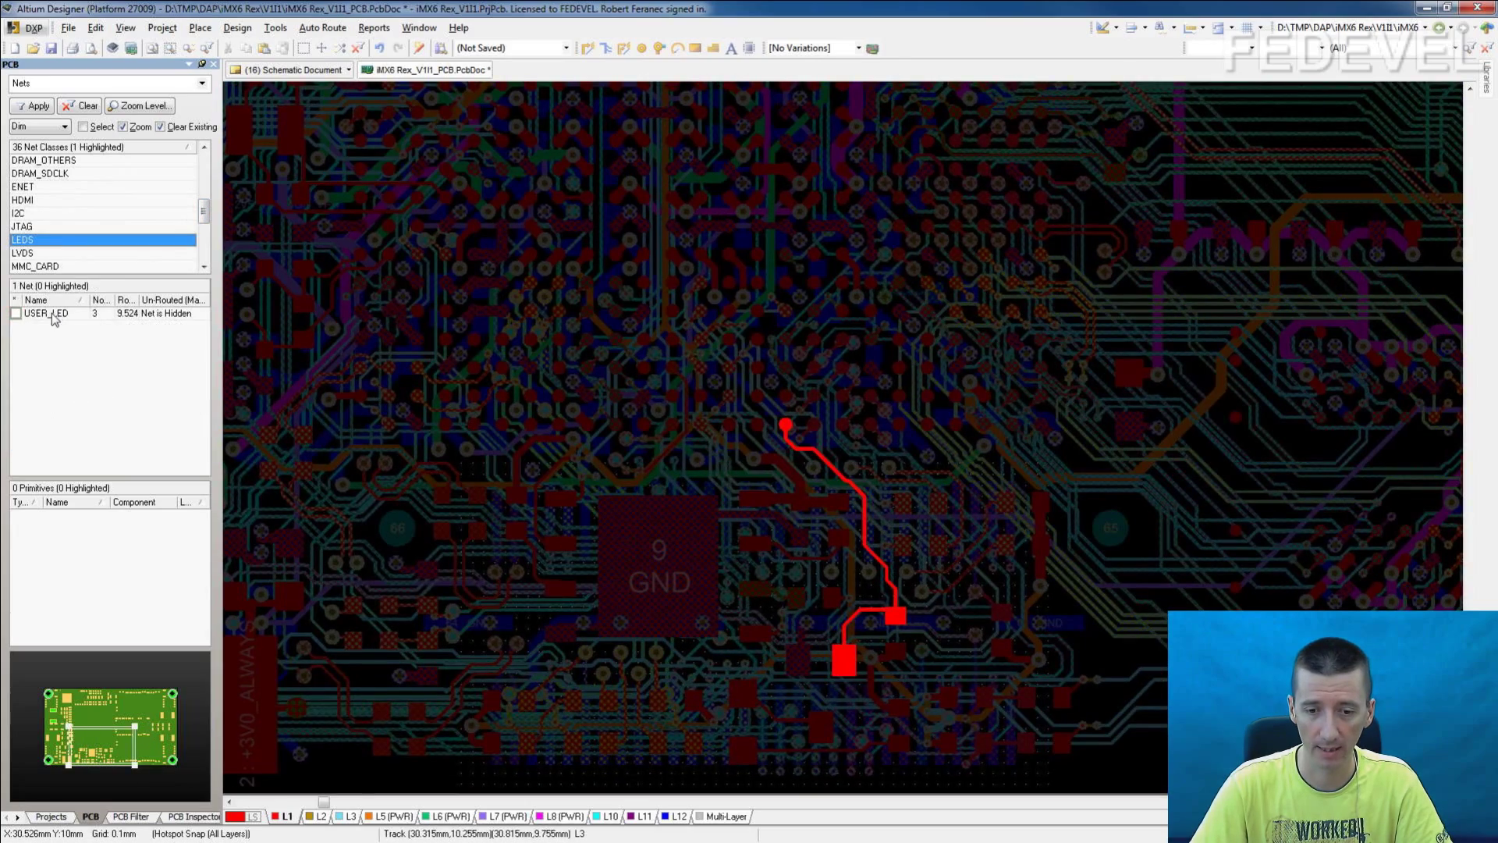
left_click(39, 316)
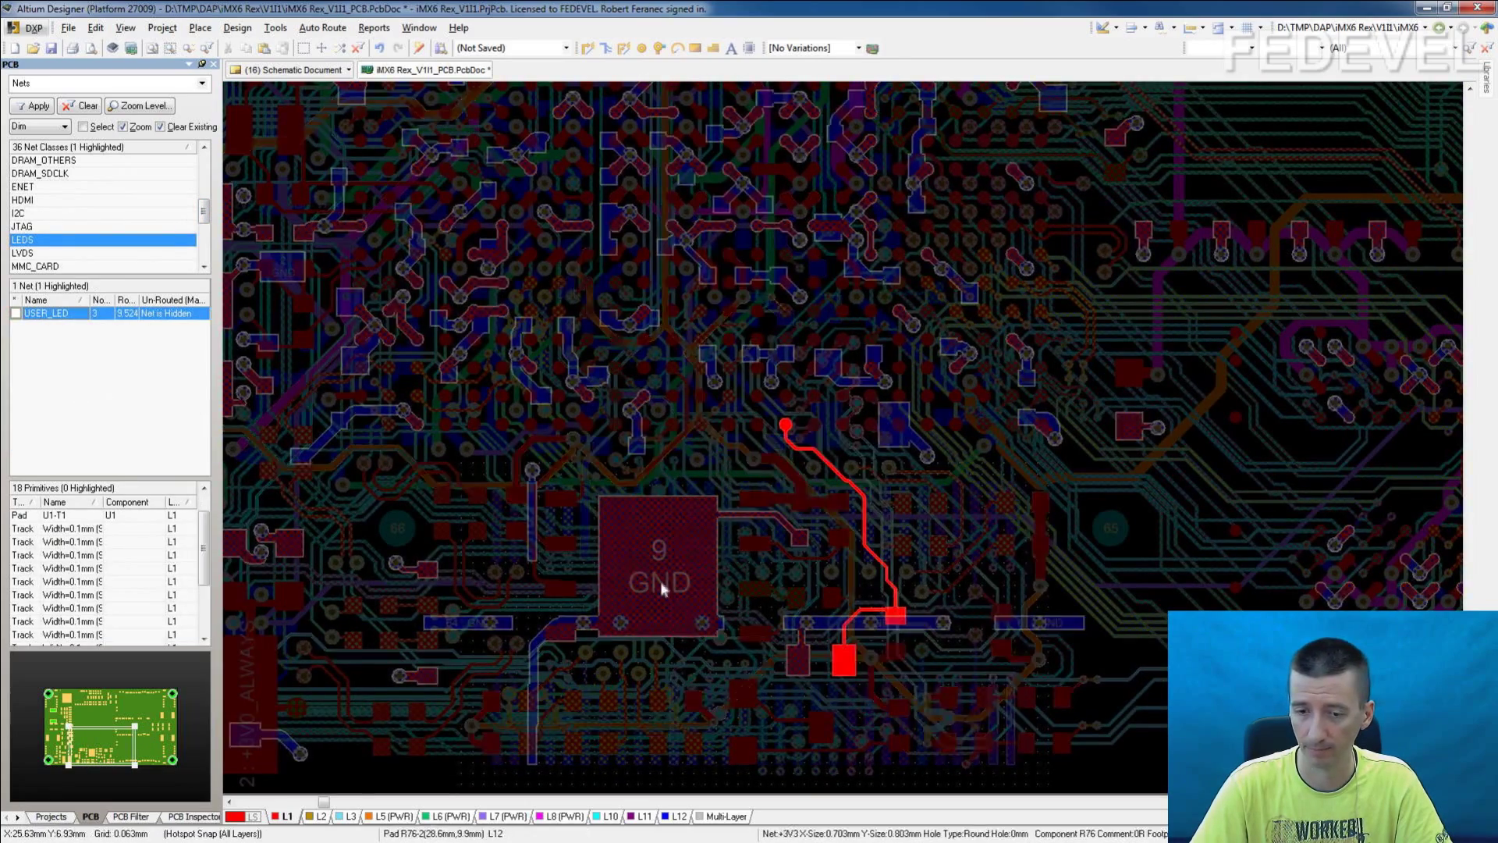
left_click(49, 315)
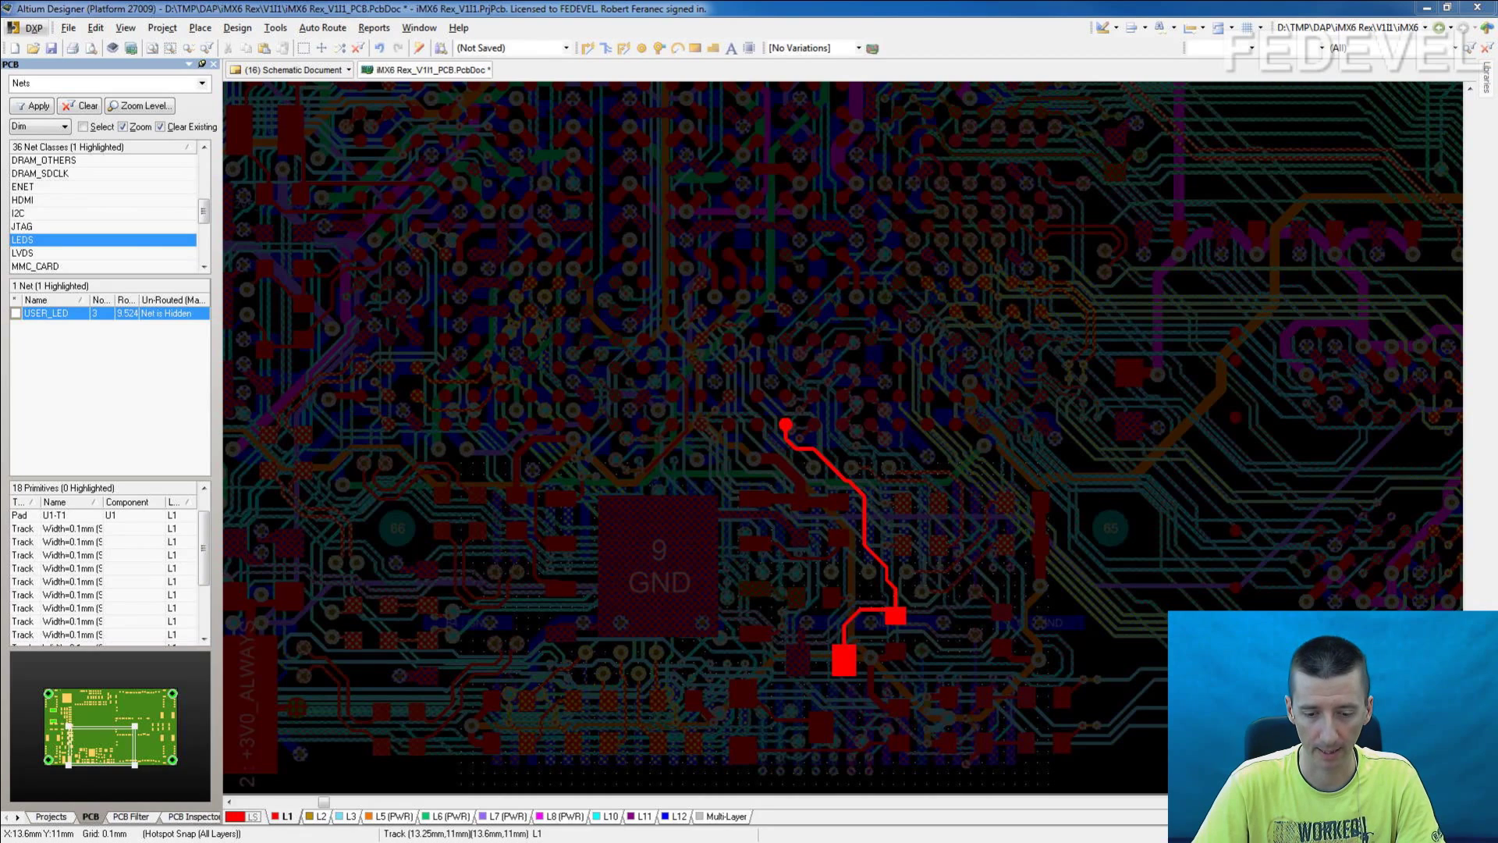
- Copy the USER_LED Net Class directive onto the POK_3V3 wire in the SPI FLASH, LEDS schematic and check the copy's ClassName
left_click(56, 819)
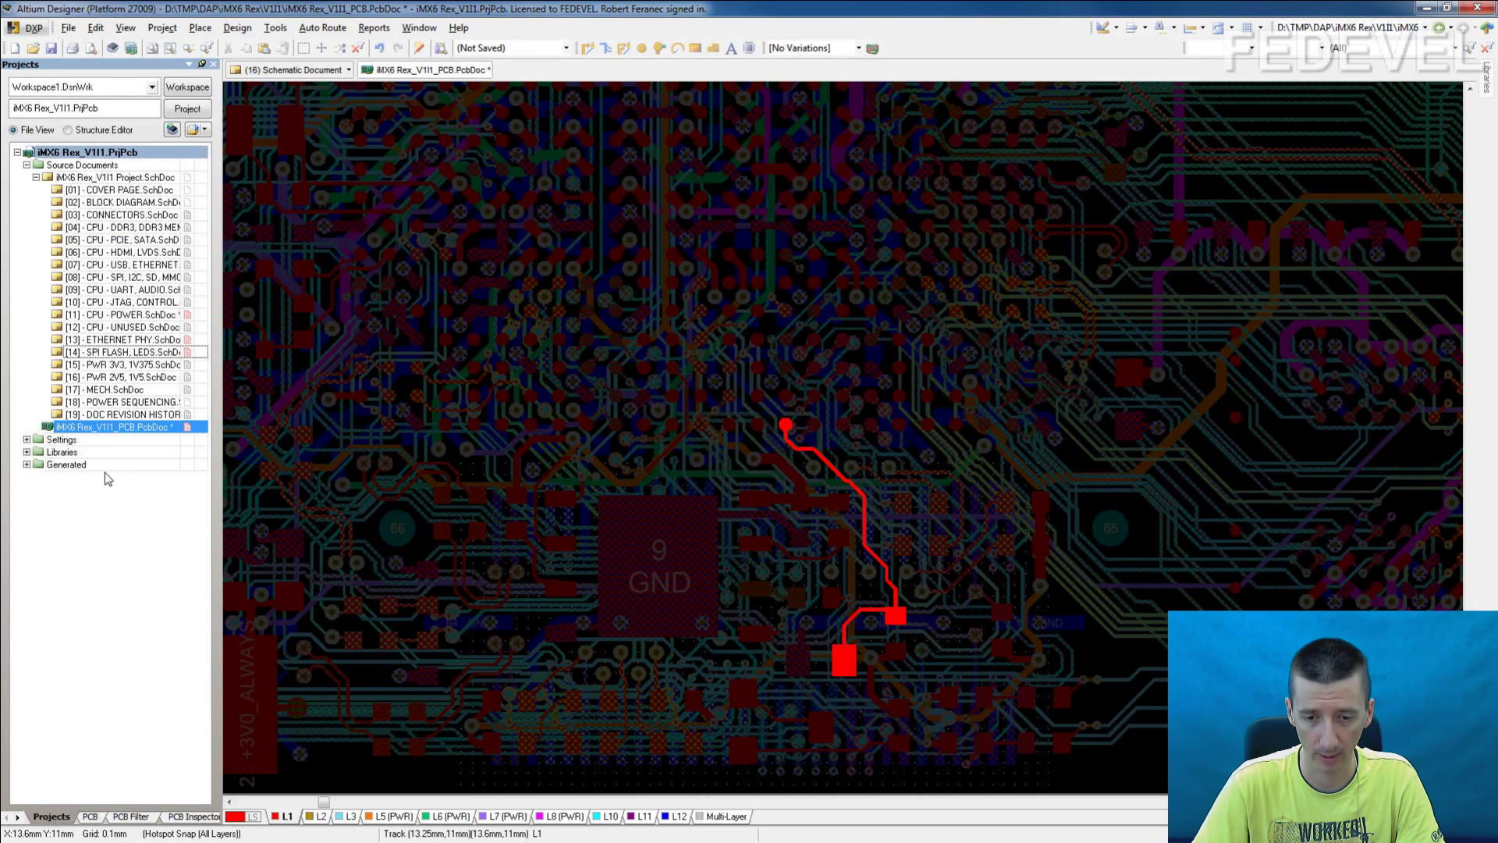
double_click(57, 352)
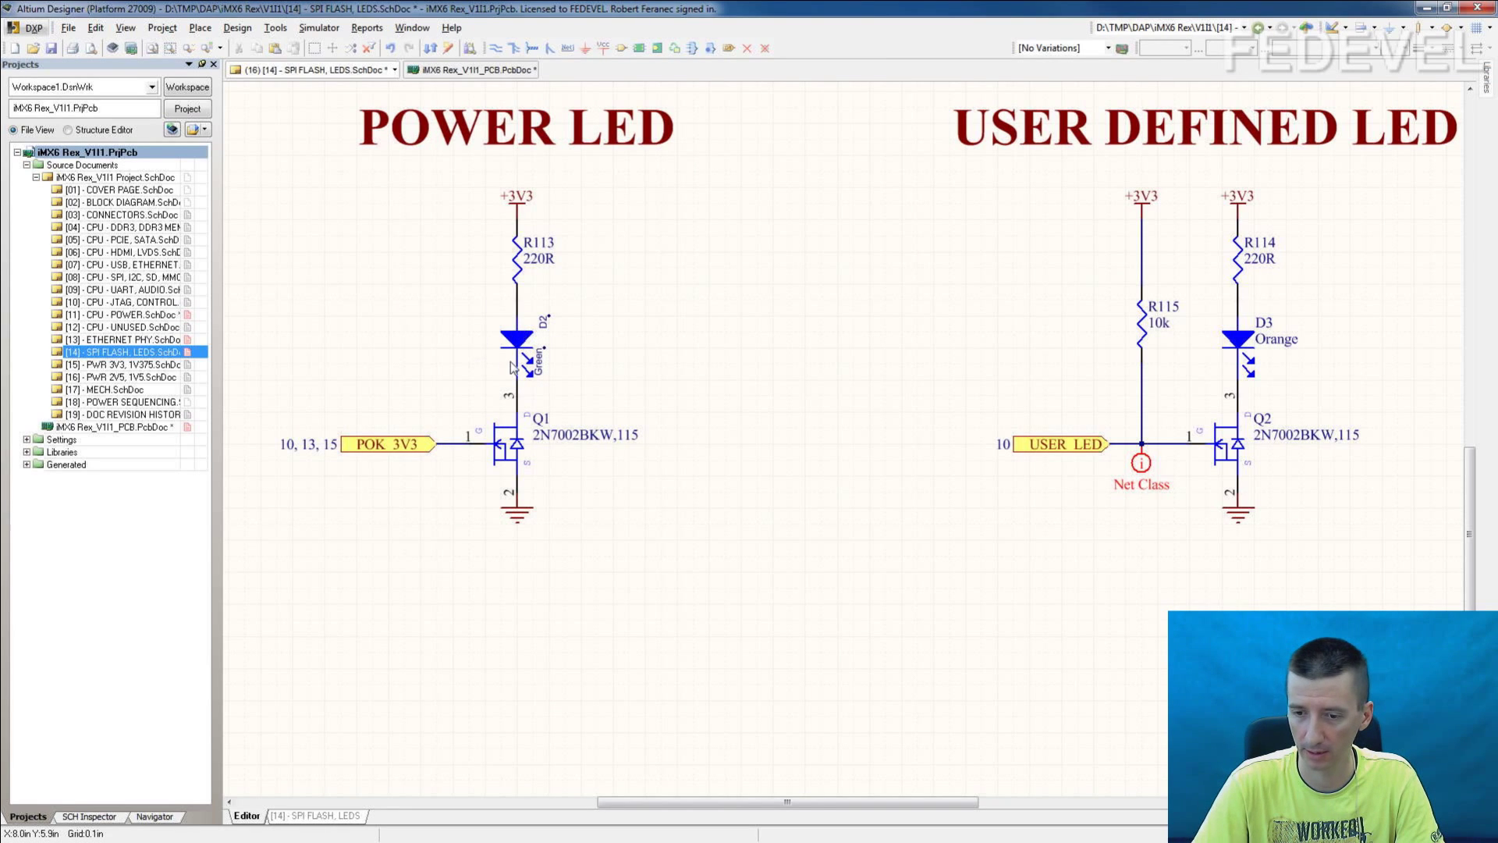
left_click(1141, 460)
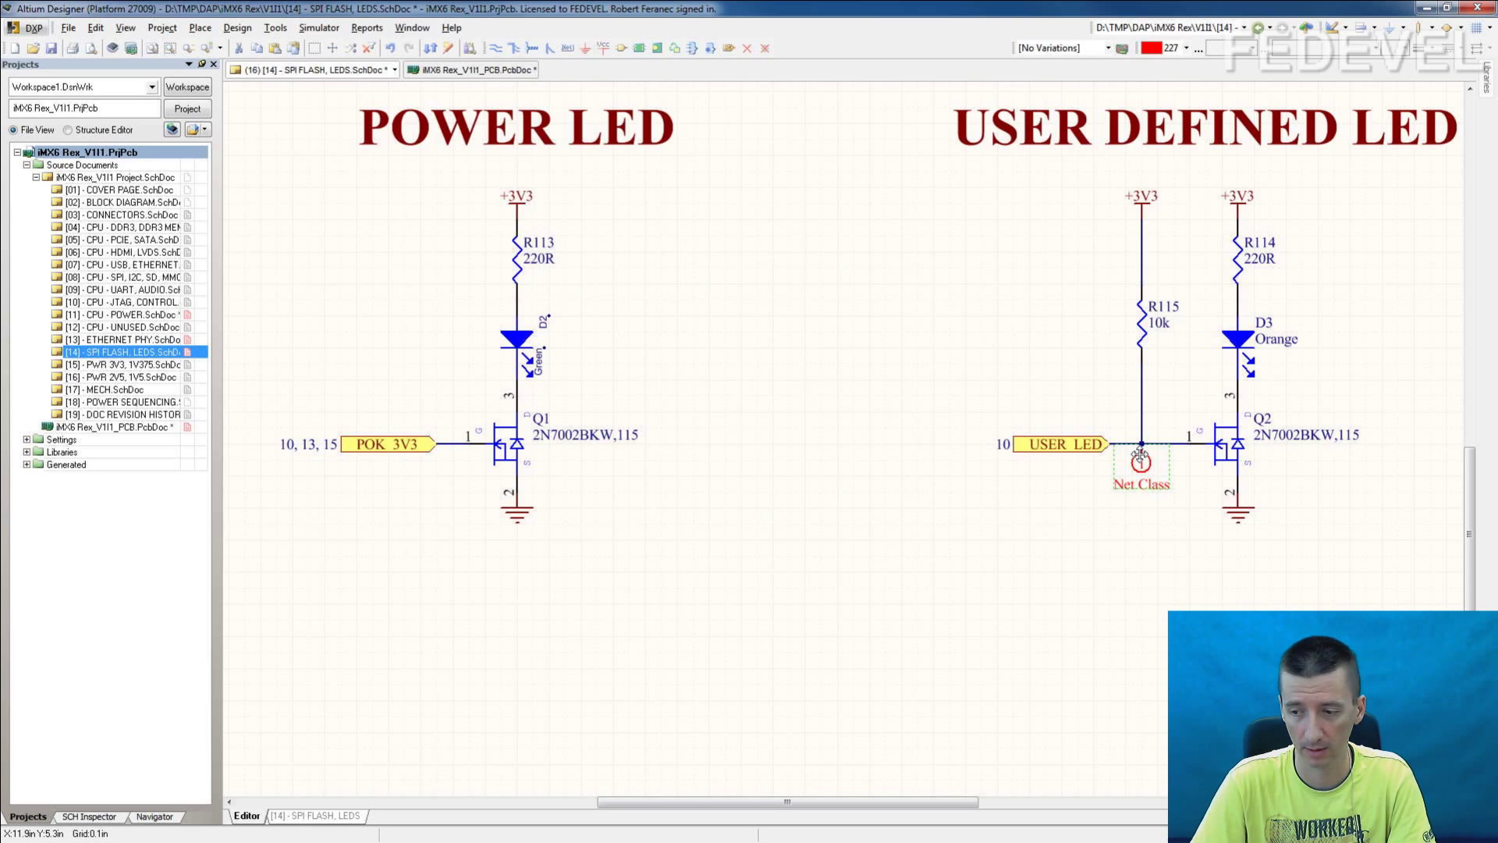
left_click(609, 507)
key("ctrl+v")
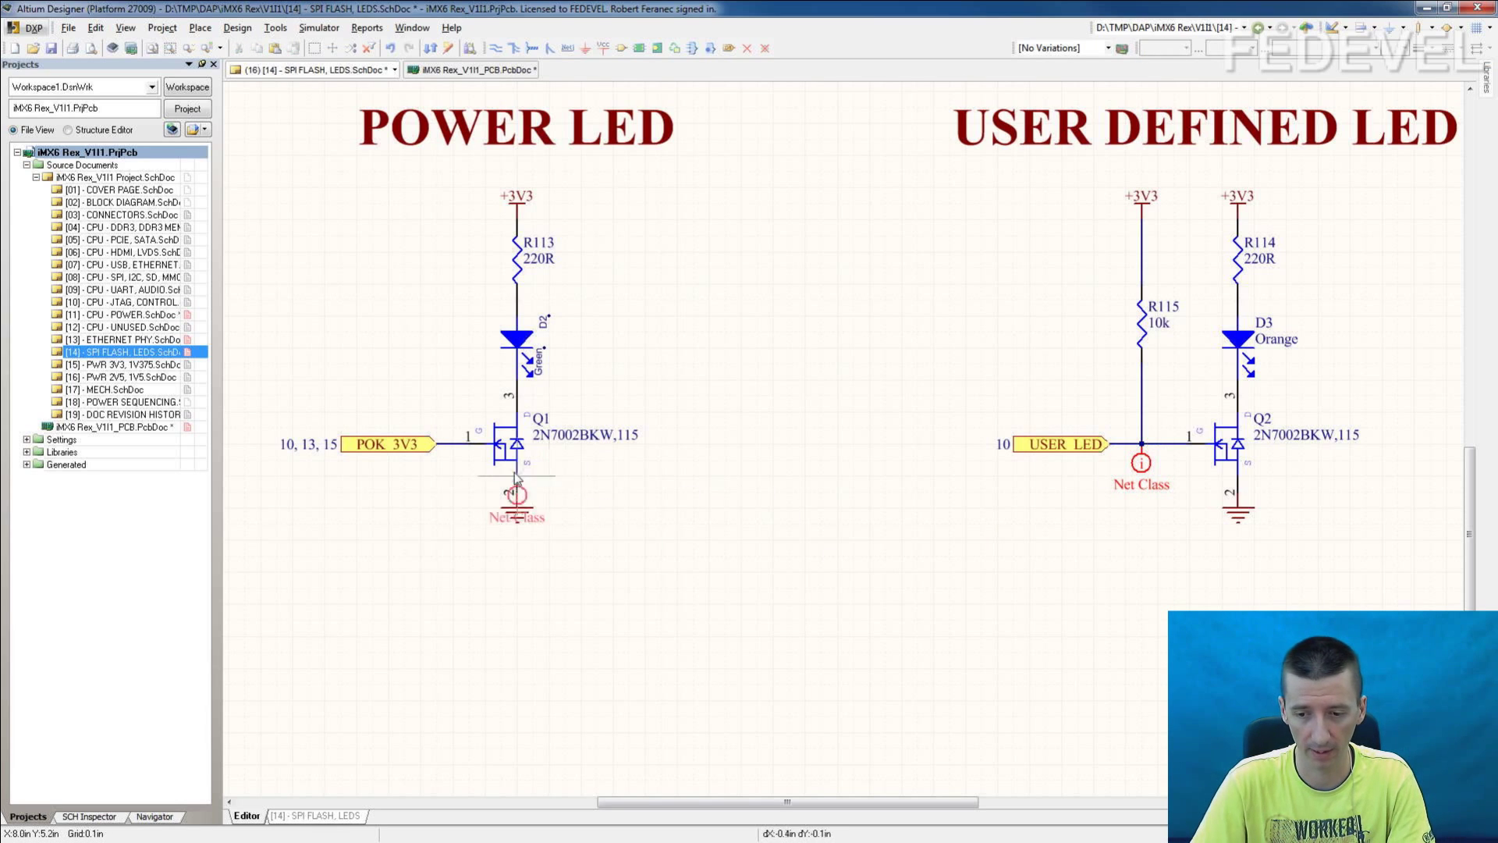
left_click(452, 445)
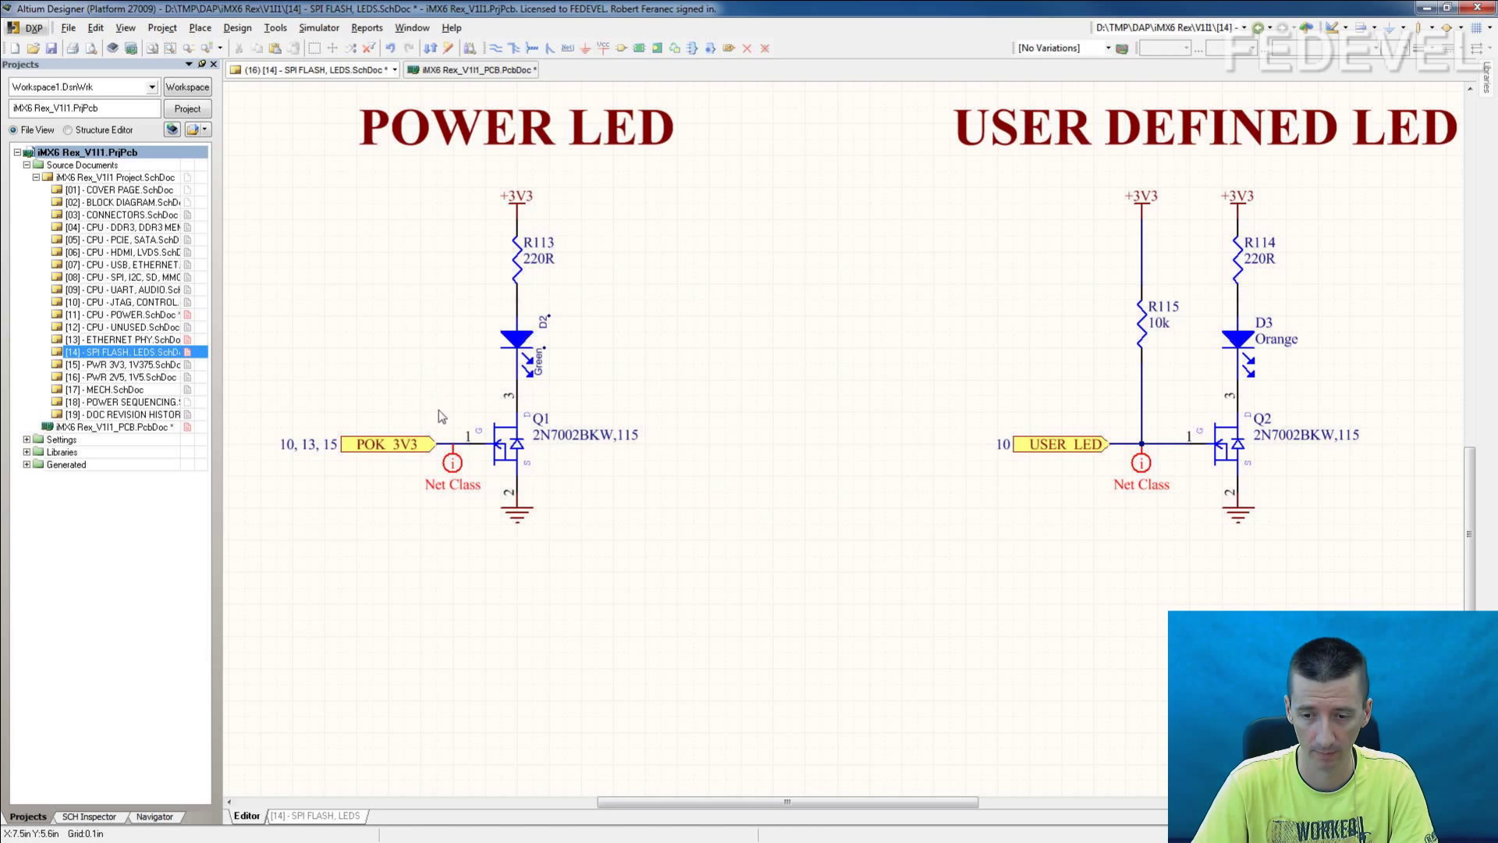
double_click(452, 462)
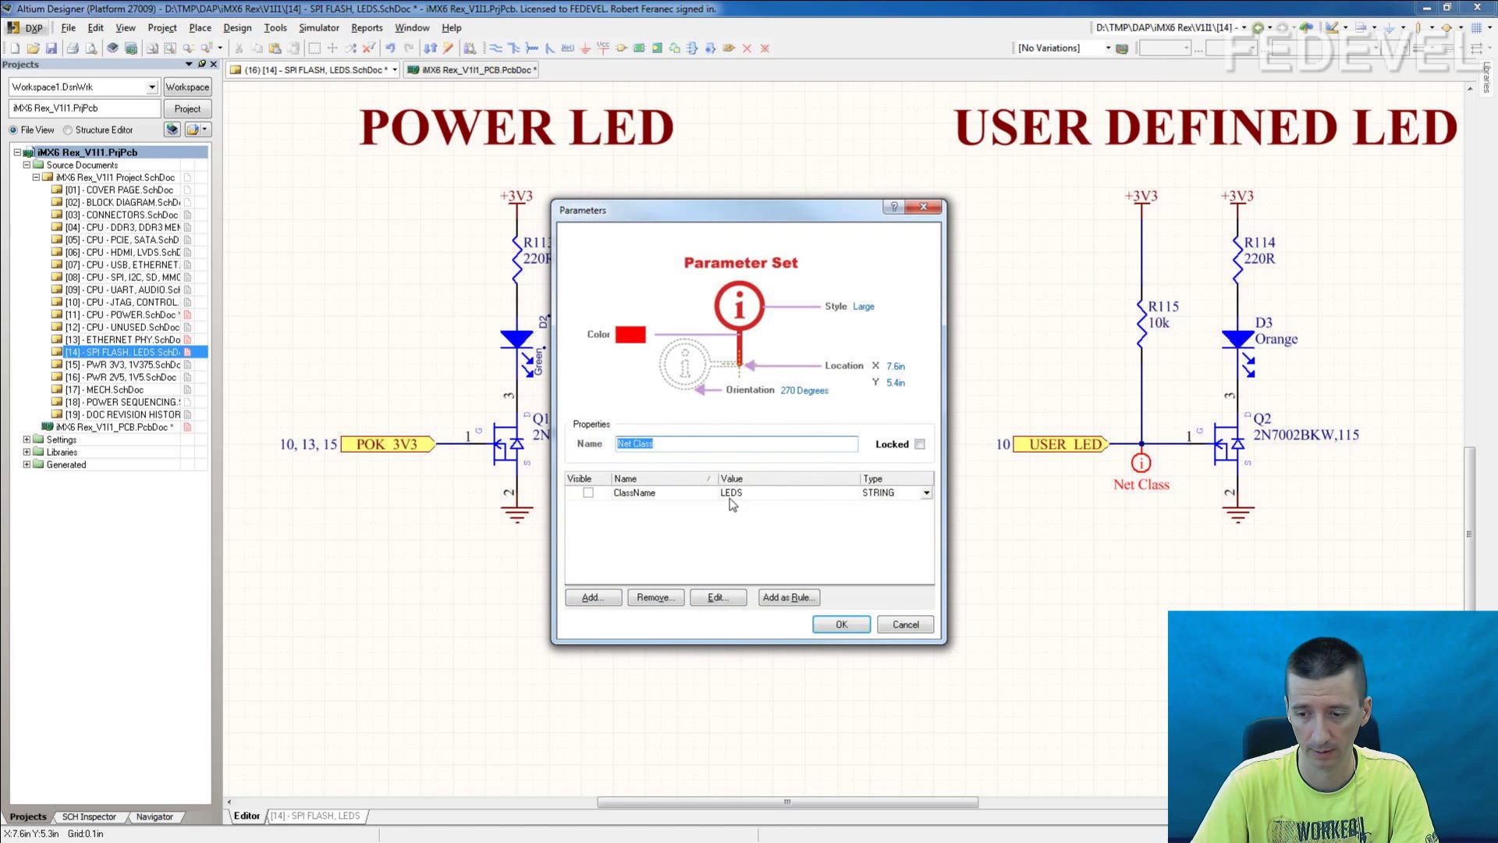
left_click(834, 625)
- Examine the blanket with the ENET Net Class directive around the ENET_LED and ENET_REF_CLK wires in the ETHERNET PHY schematic
left_click(109, 342)
right_click_drag(1085, 223, 1107, 354)
scroll(1014, 294, "up", 1, "ctrl")
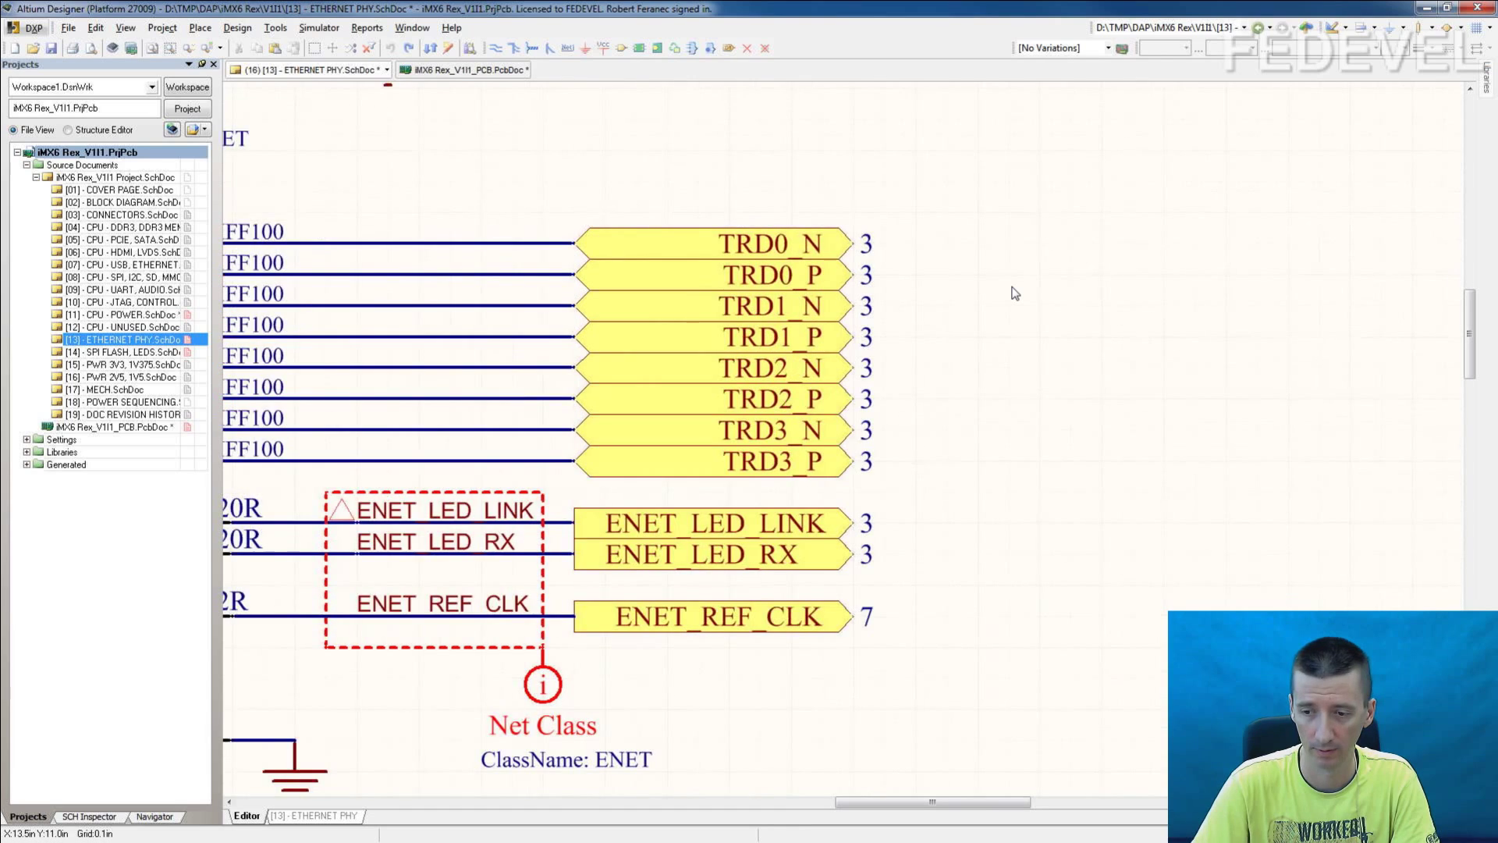
scroll(1019, 473, "down", 3, "ctrl")
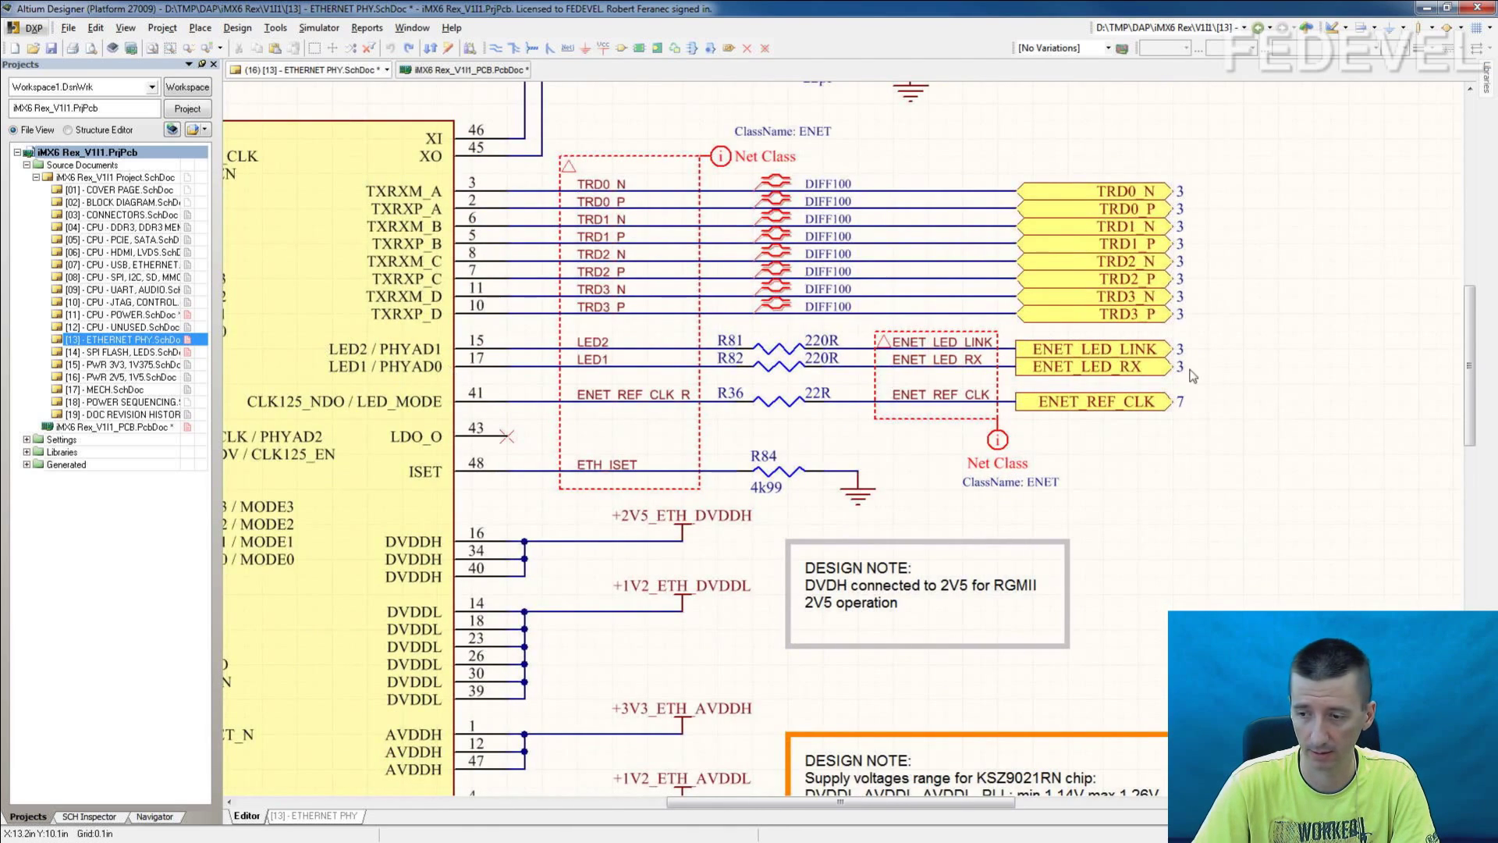
scroll(1223, 359, "up", 3, "ctrl")
right_click_drag(1223, 358, 1038, 410)
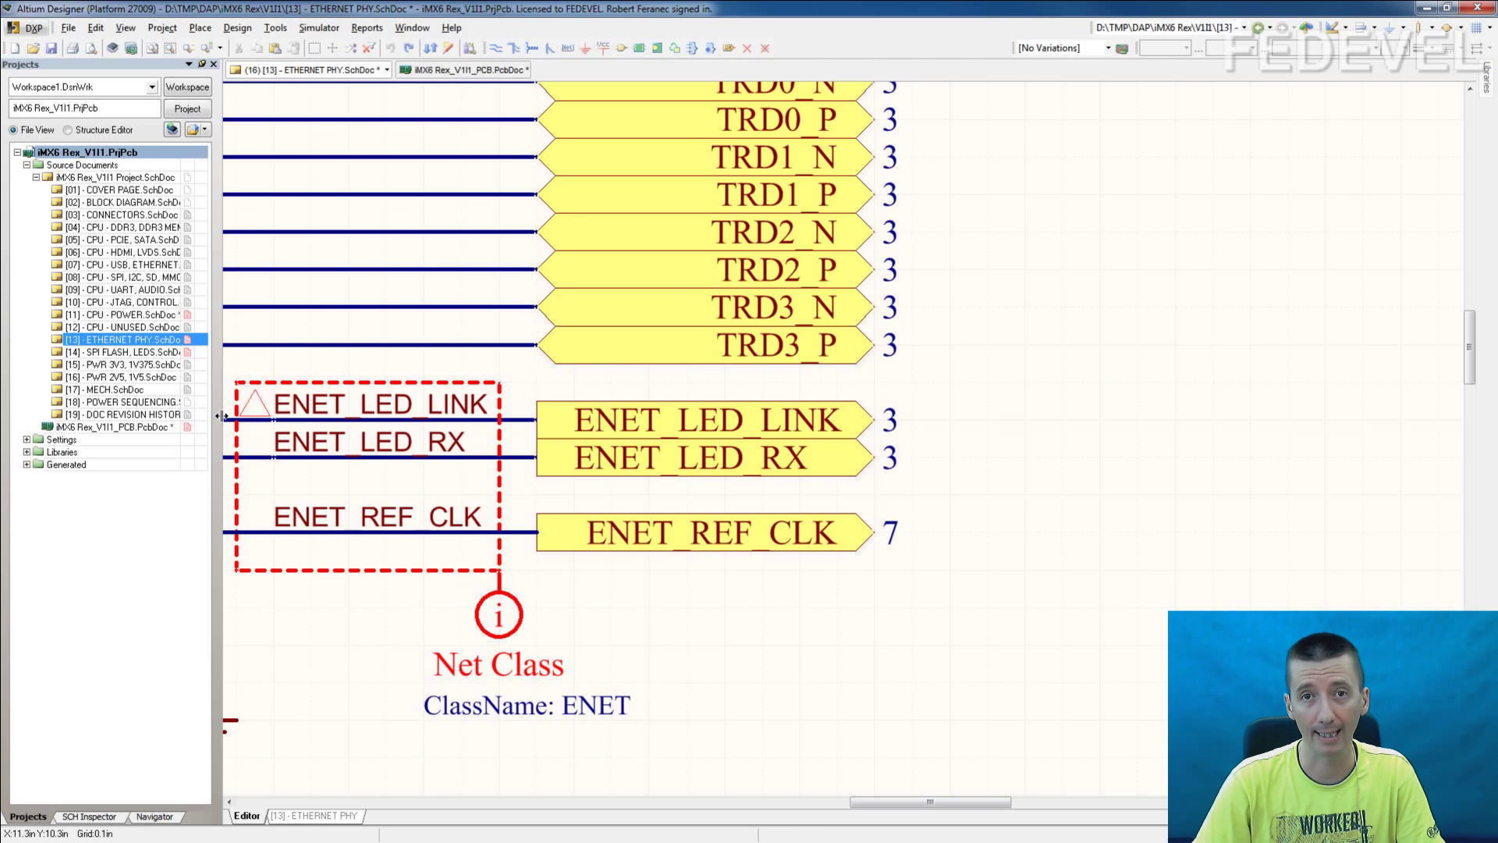
- Place a blanket directive around the ENET_LED_LINK and ENET_LED_RX ports, starting at the existing ENET blanket's edge
right_click_drag(441, 343, 488, 362)
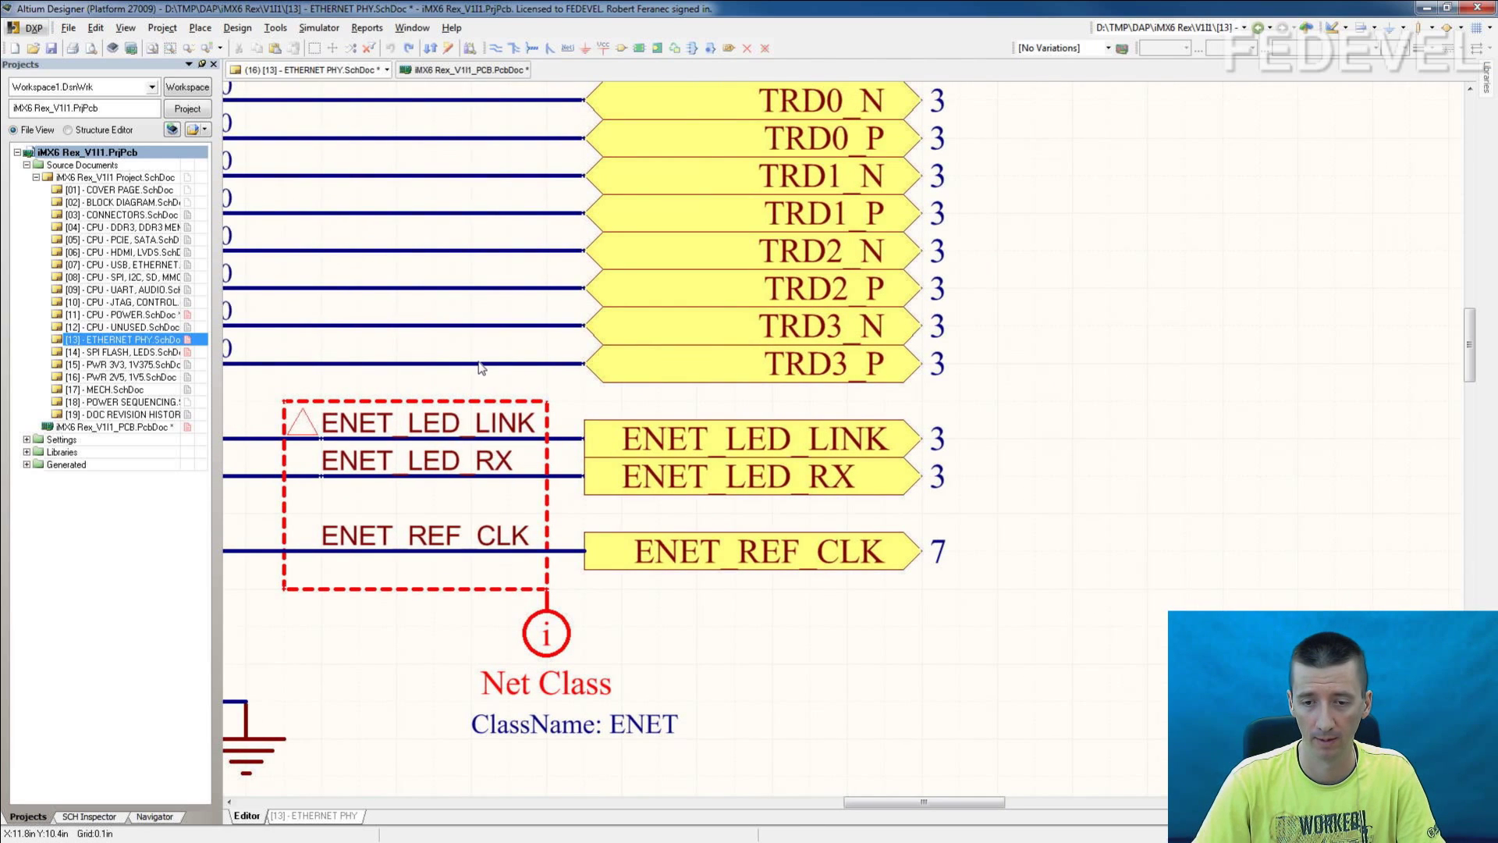
left_click(199, 28)
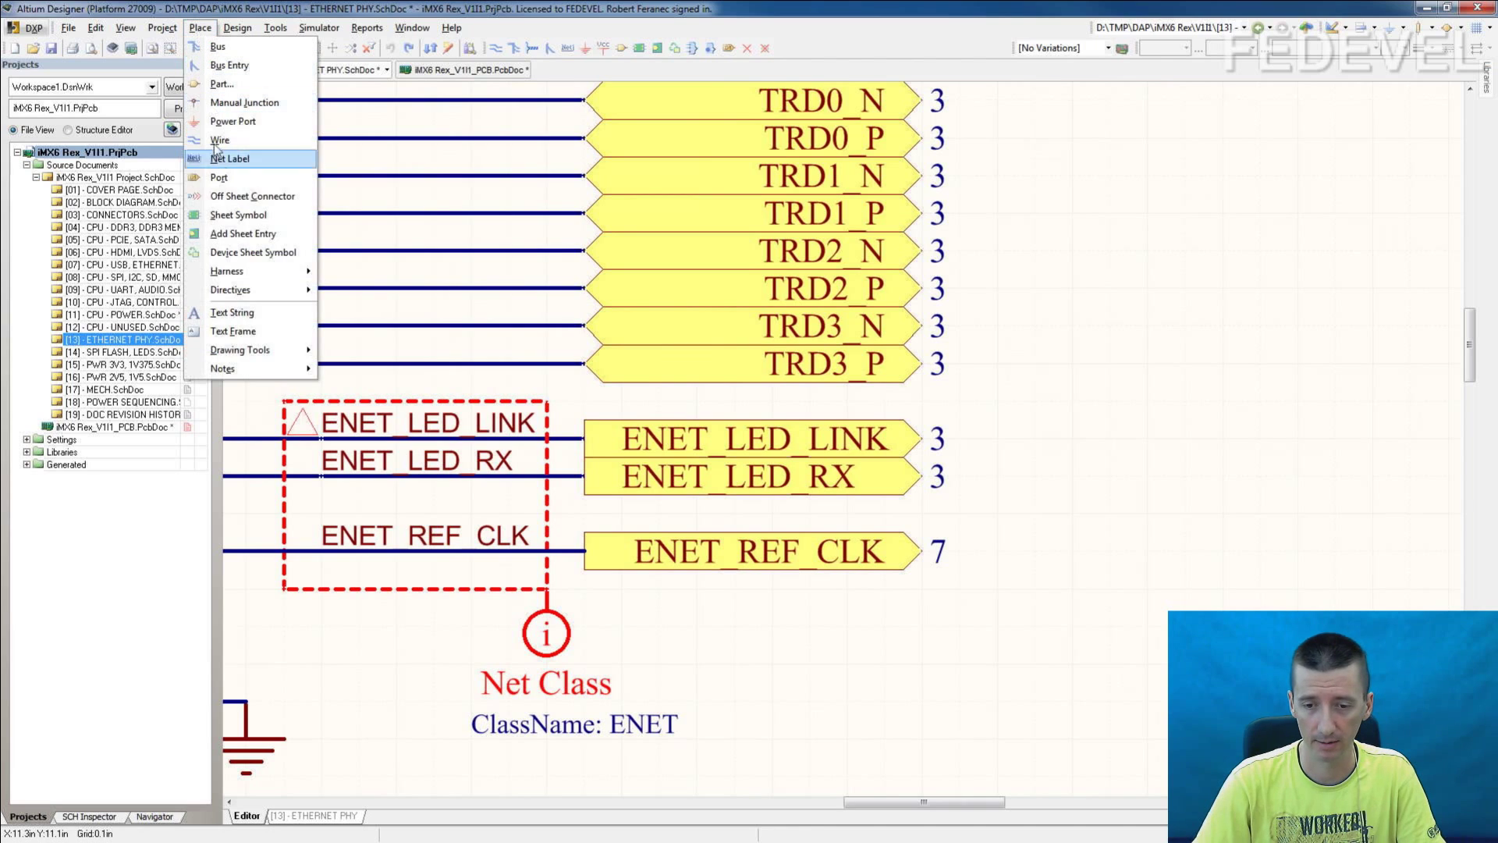
mouse_move(296, 289)
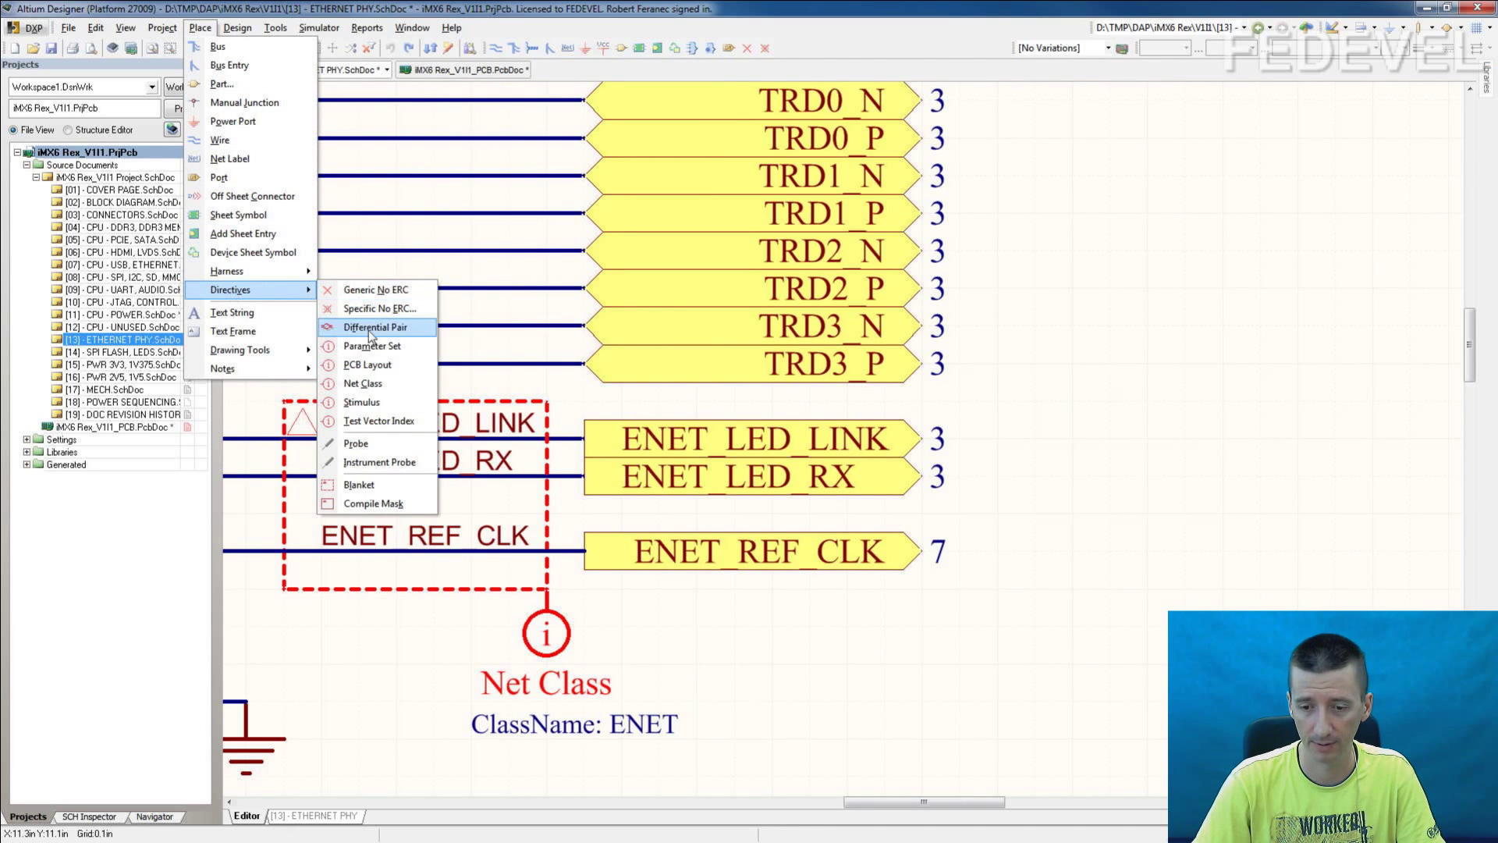
left_click(359, 484)
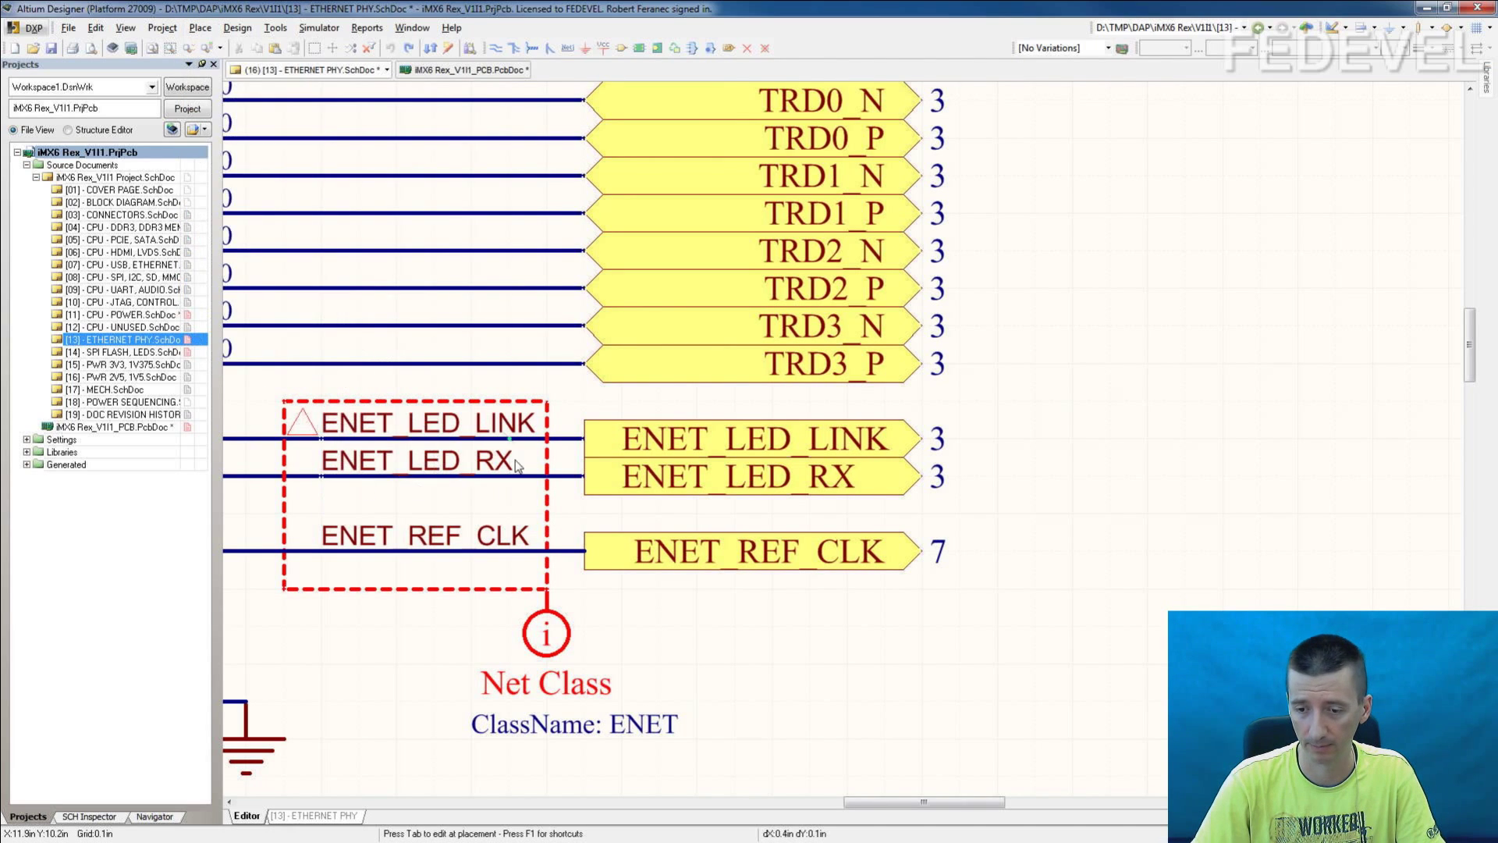
left_click(555, 400)
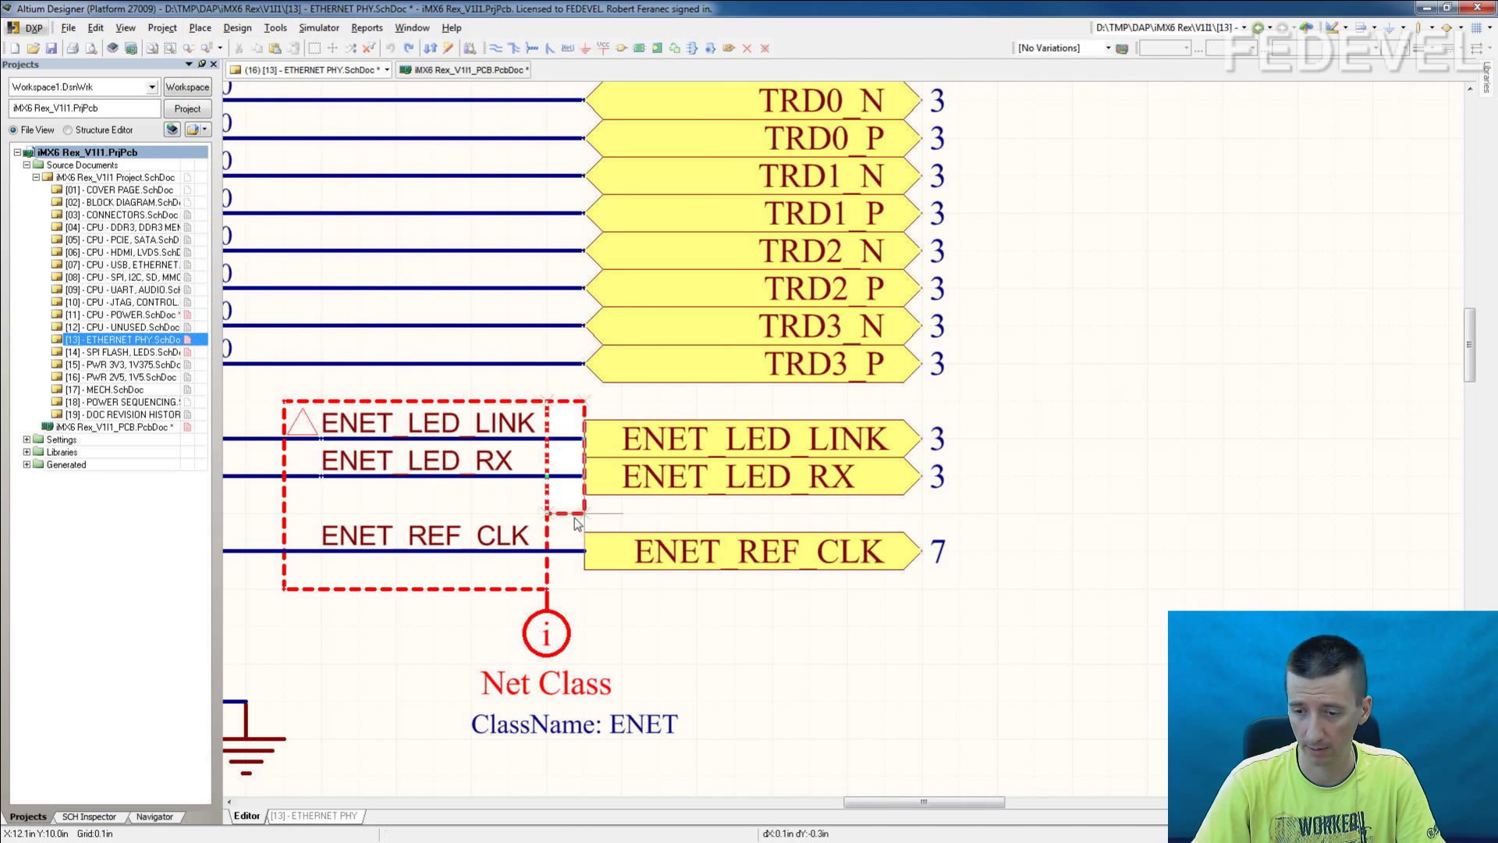
left_click(960, 513)
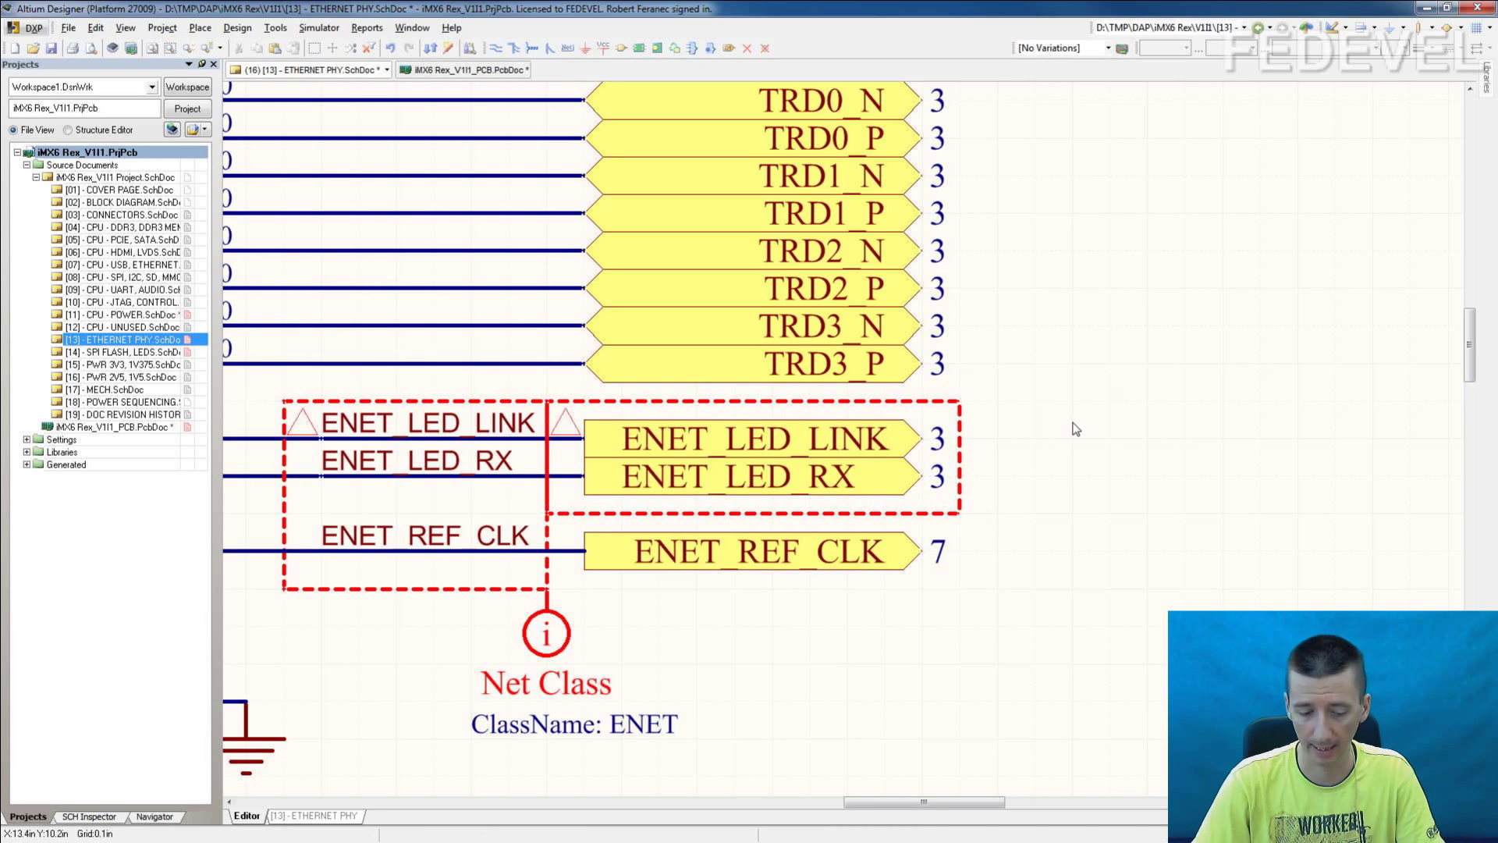
- Attach a Net Class directive to the outer edge of the new blanket and check that its ClassName is LEDS
key("p")
key("v")
key("c")
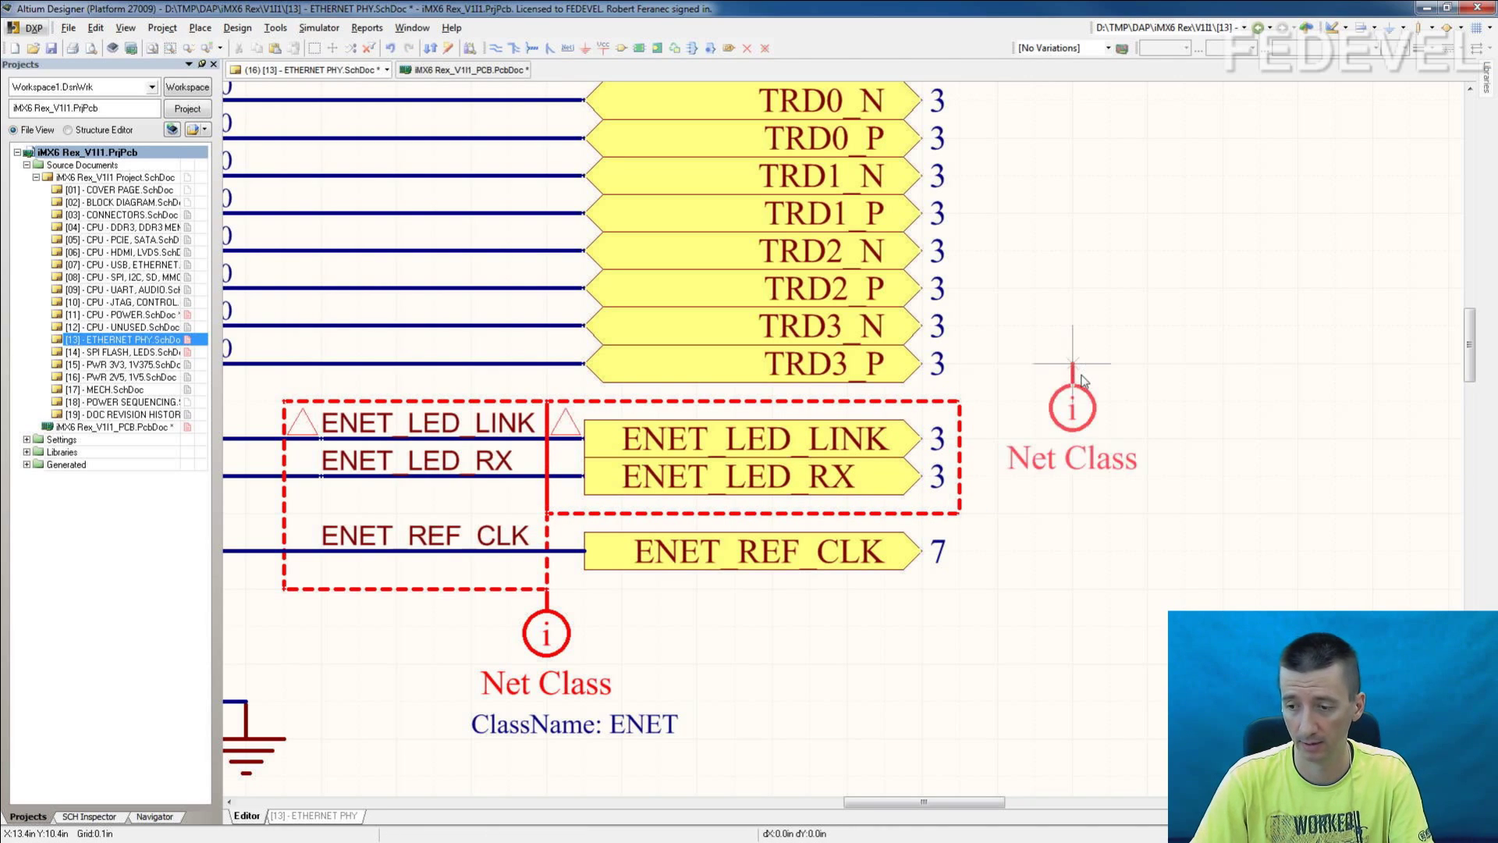
left_click(961, 438)
key("Escape")
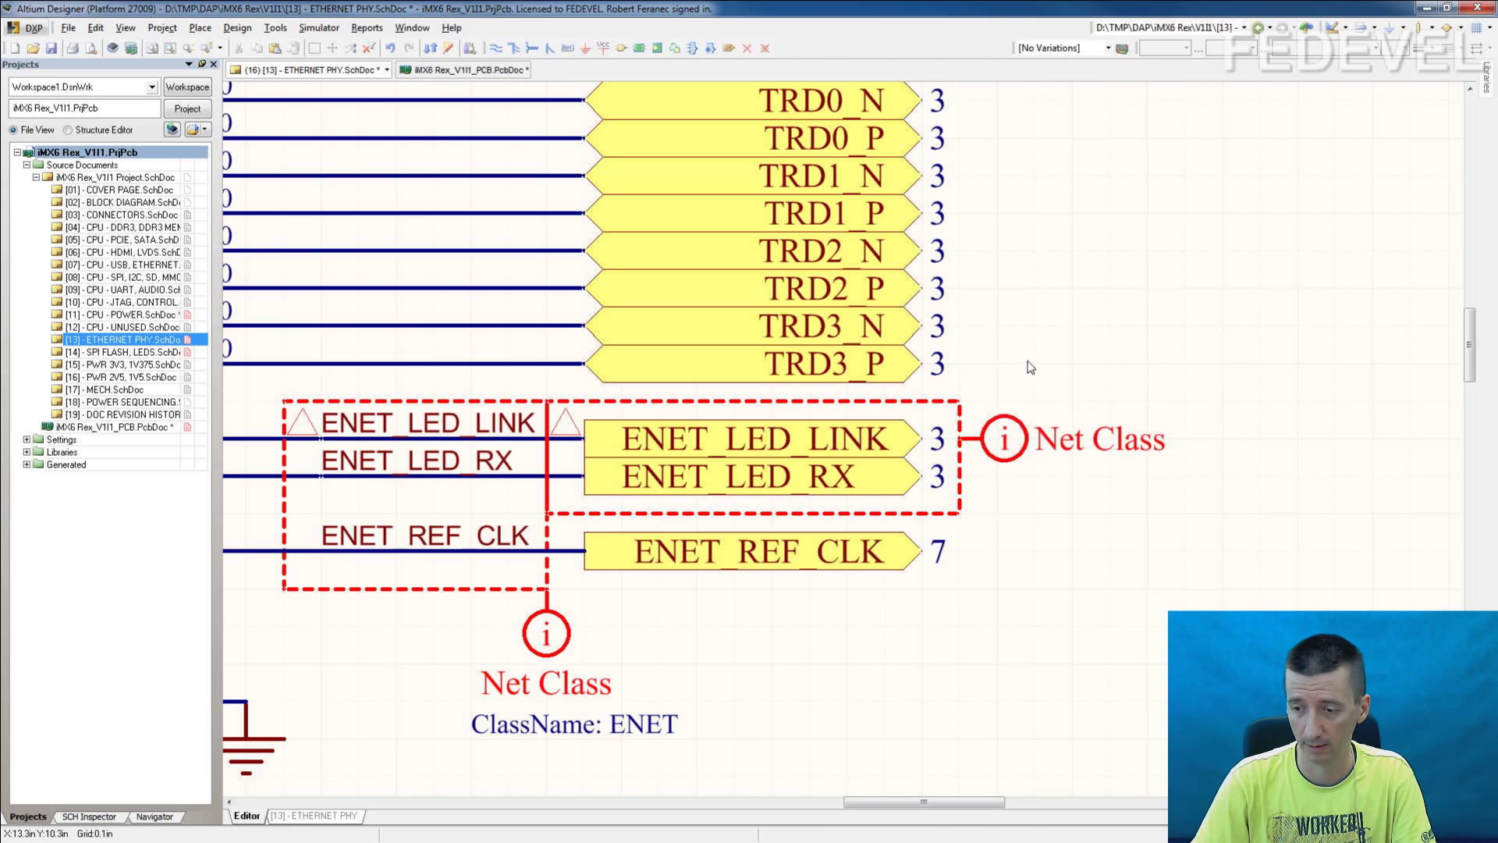
double_click(1004, 439)
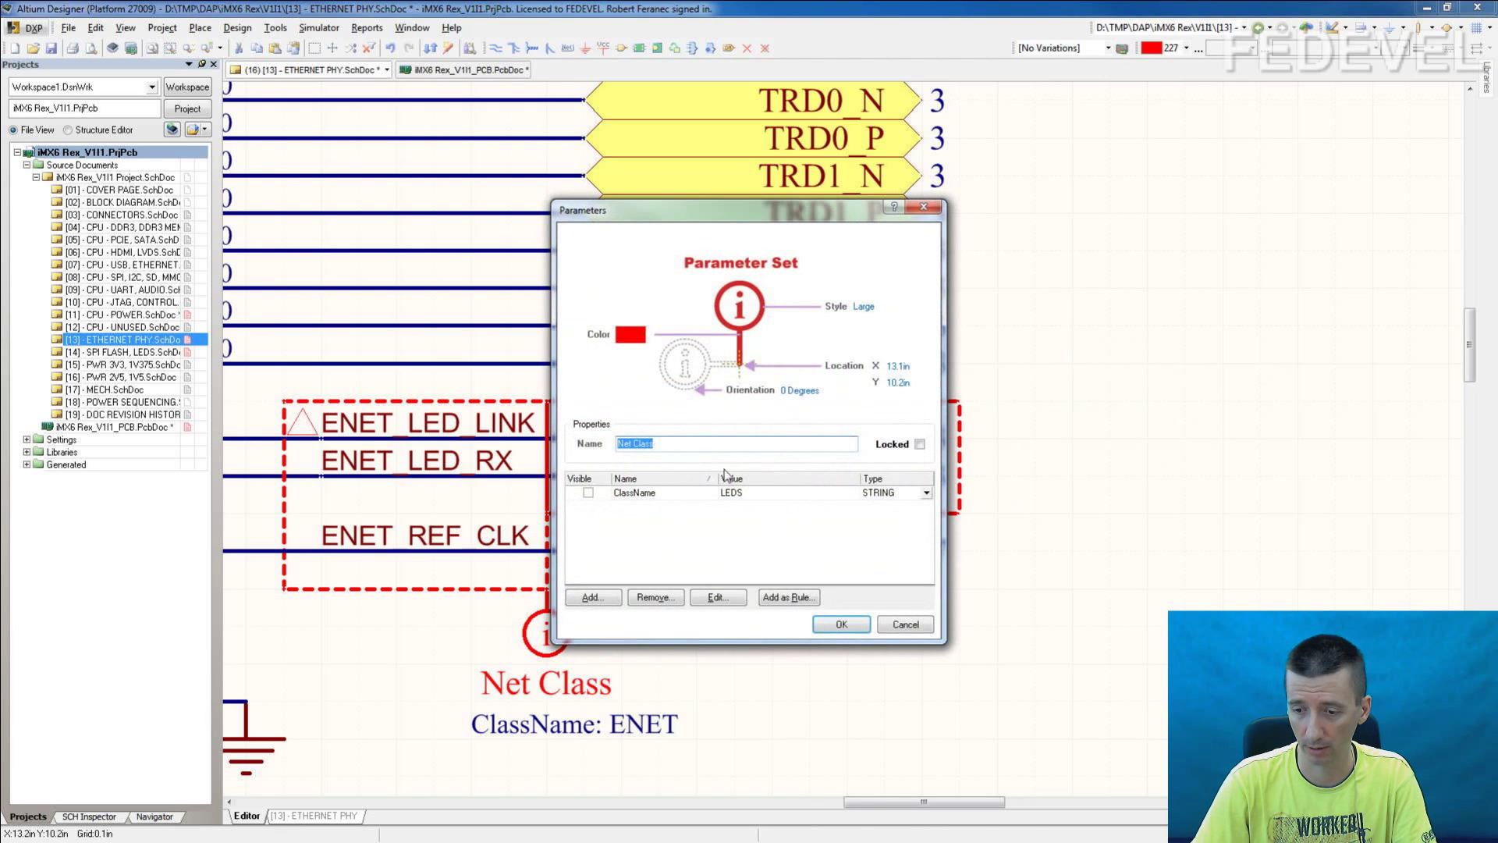
left_click(840, 624)
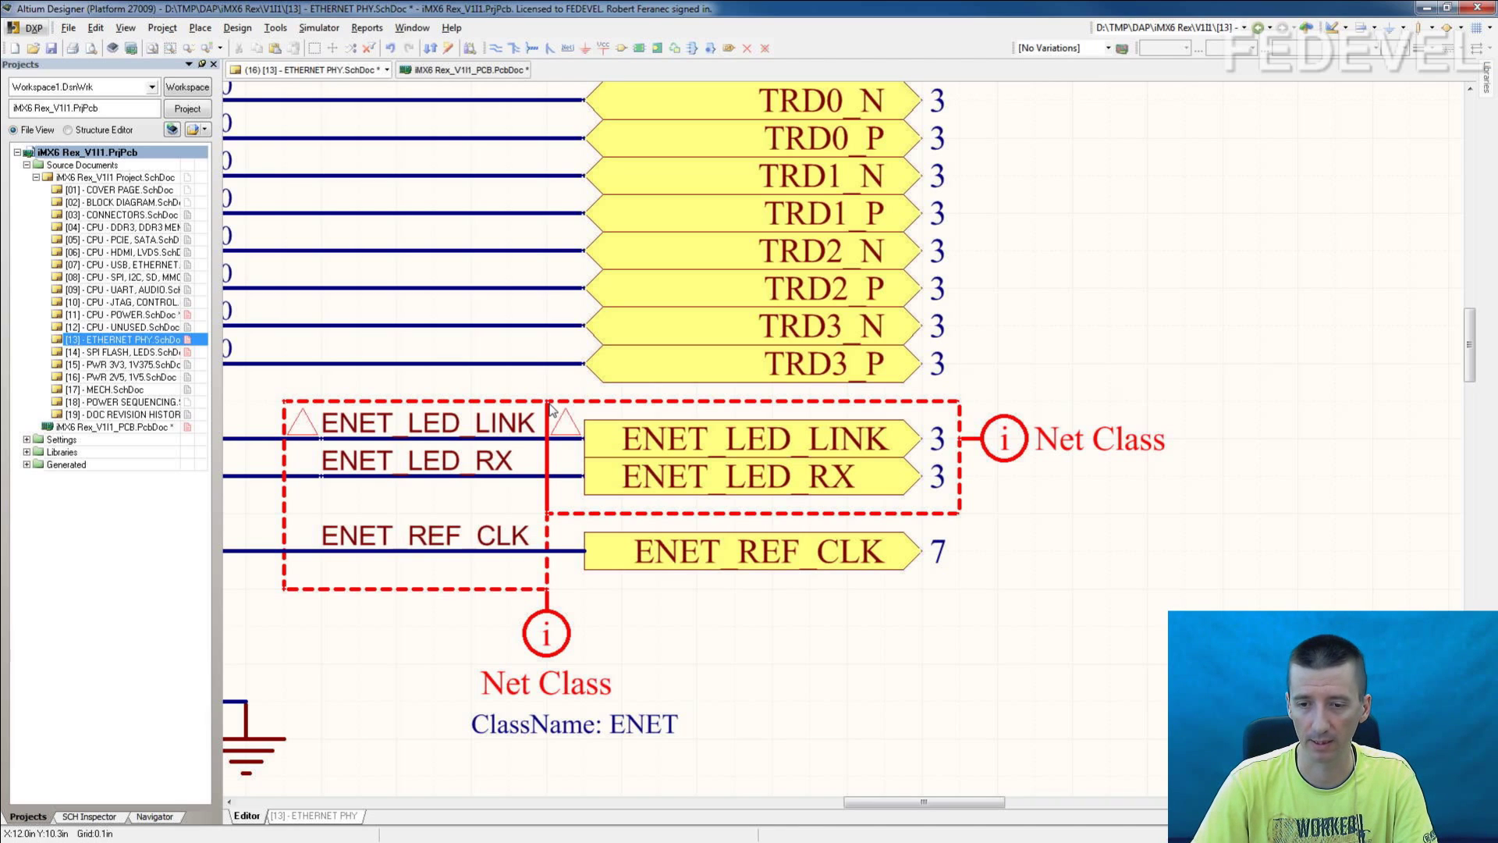
- Update the iMX6 Rex PCB document, executing the changes that add ENET_LED_LINK, ENET_LED_RX and POK_3V3 to the LEDS net class
left_click(238, 29)
left_click(258, 41)
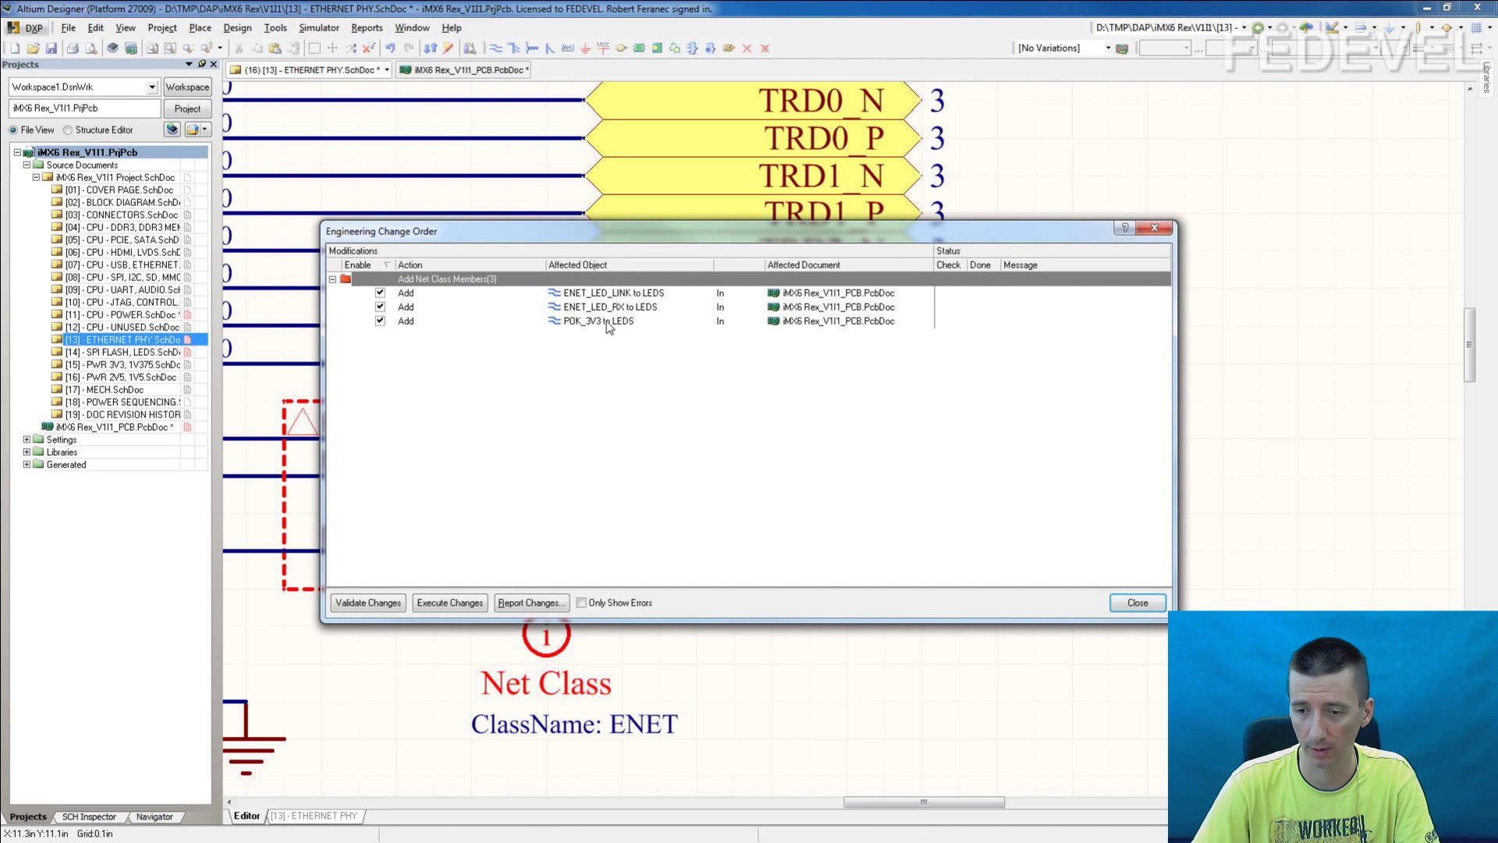
left_click(435, 600)
left_click(1137, 603)
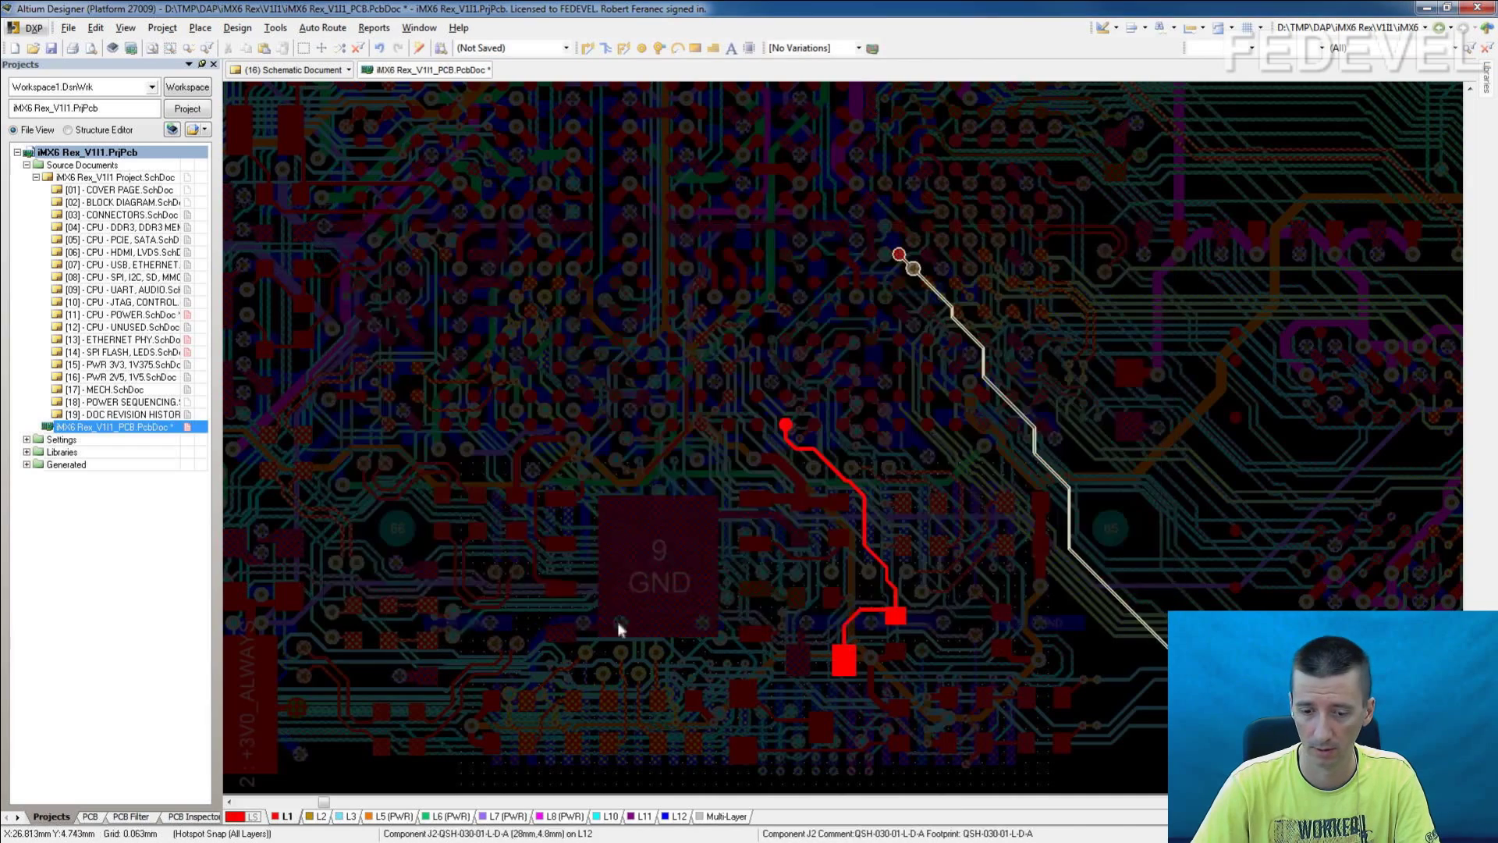
- Highlight the LEDS net class on the board and inspect its ENET_LED_LINK, ENET_LED_RX, POK_3V3 and USER_LED nets one by one
left_click(91, 816)
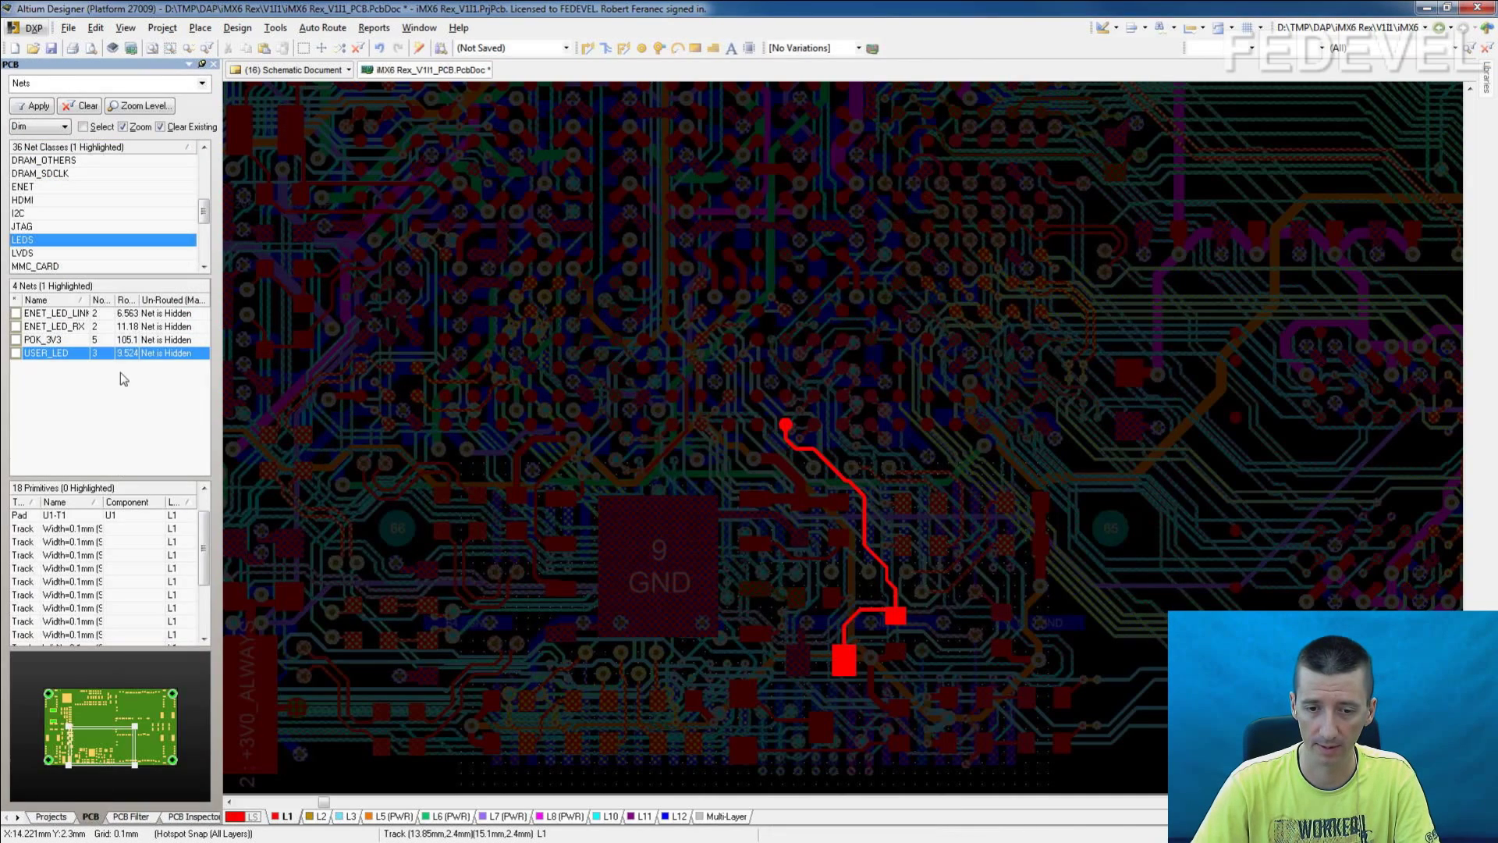
left_click(31, 242)
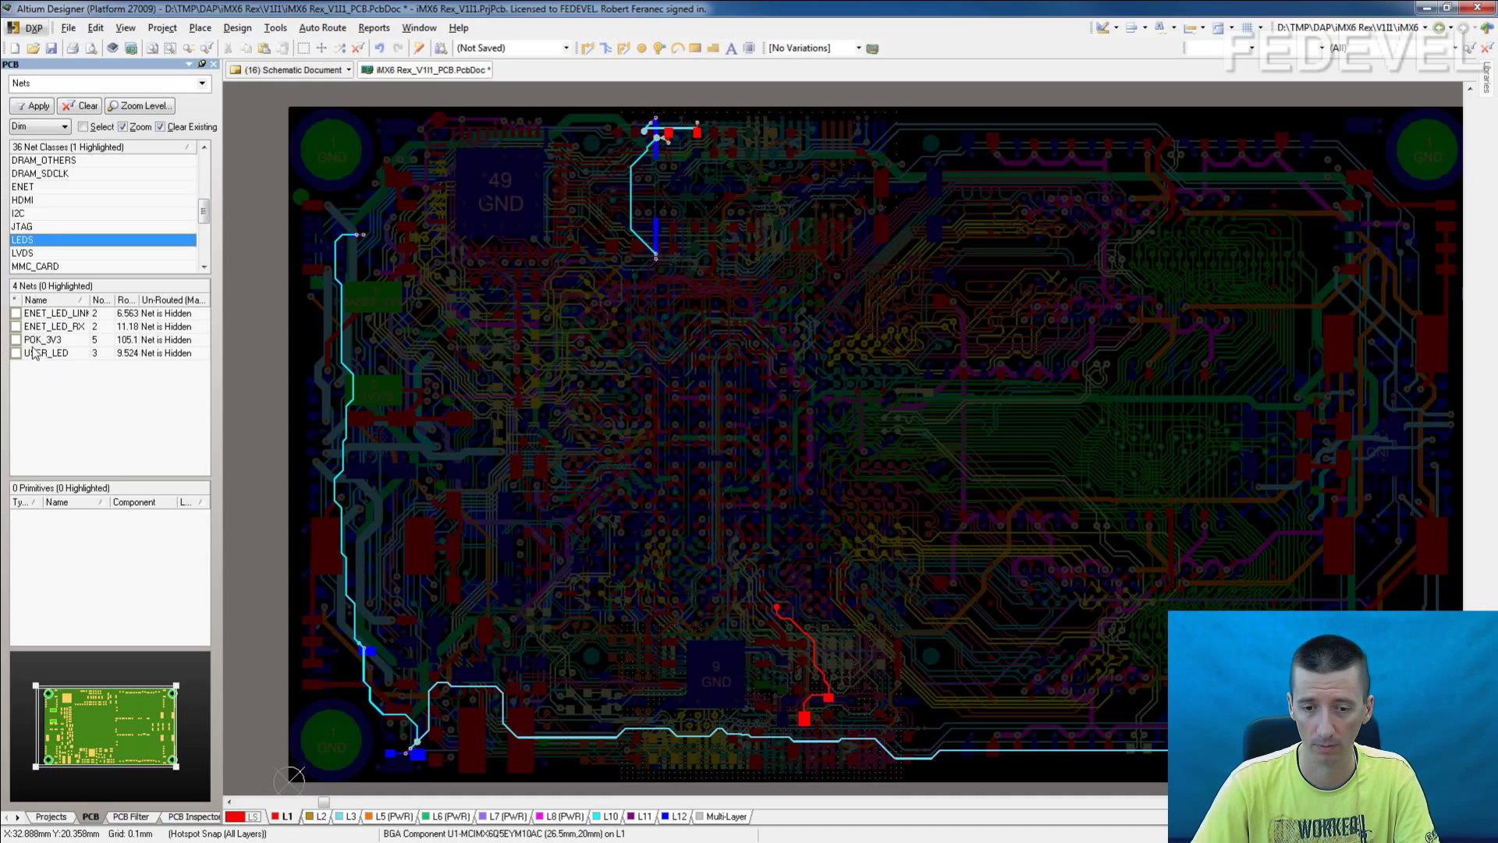
left_click(41, 313)
left_click(40, 327)
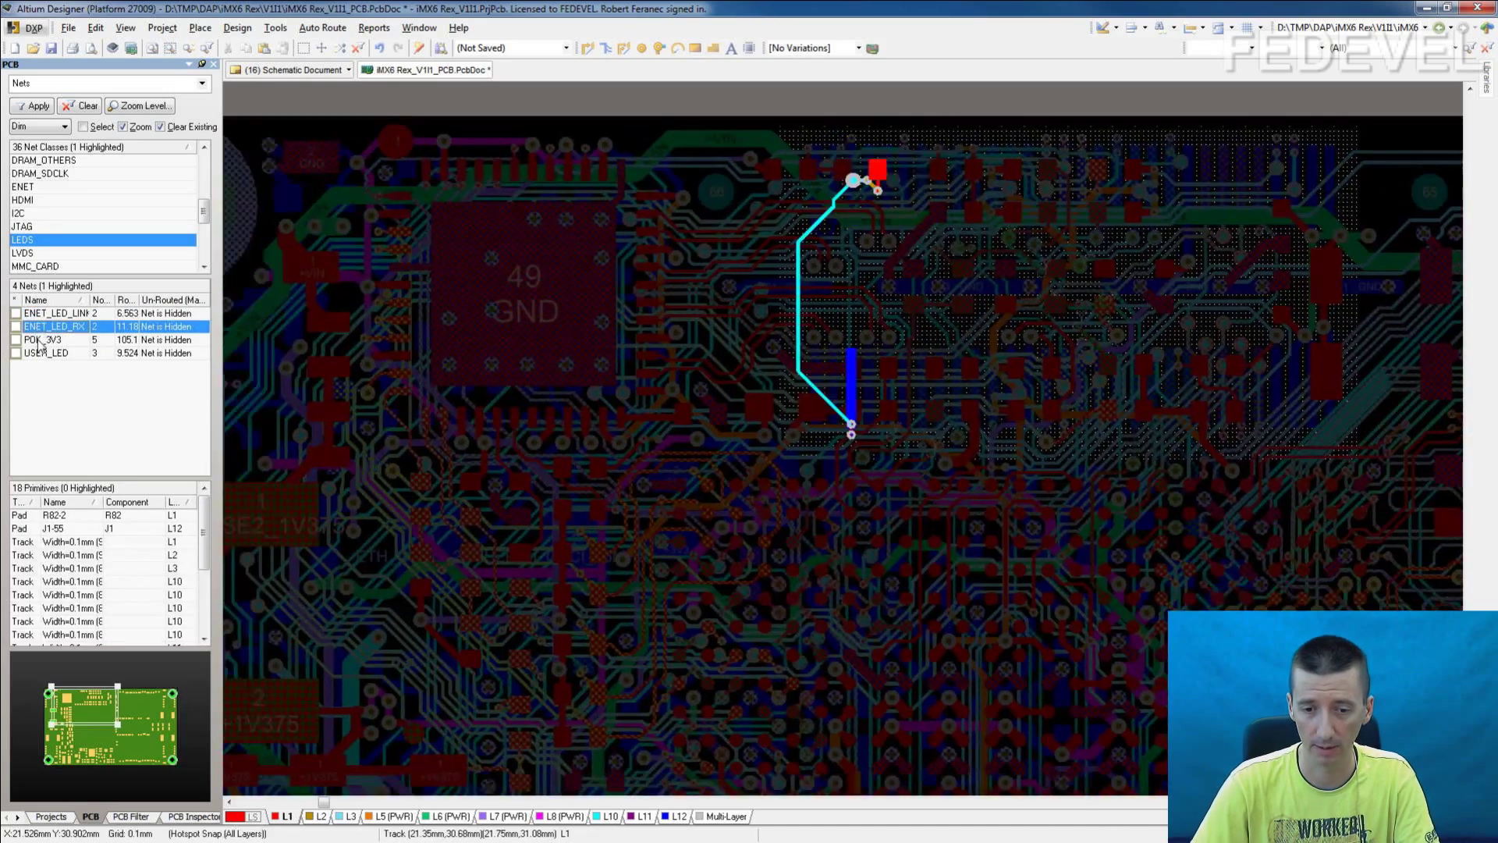
left_click(39, 340)
left_click(37, 354)
left_click(39, 314)
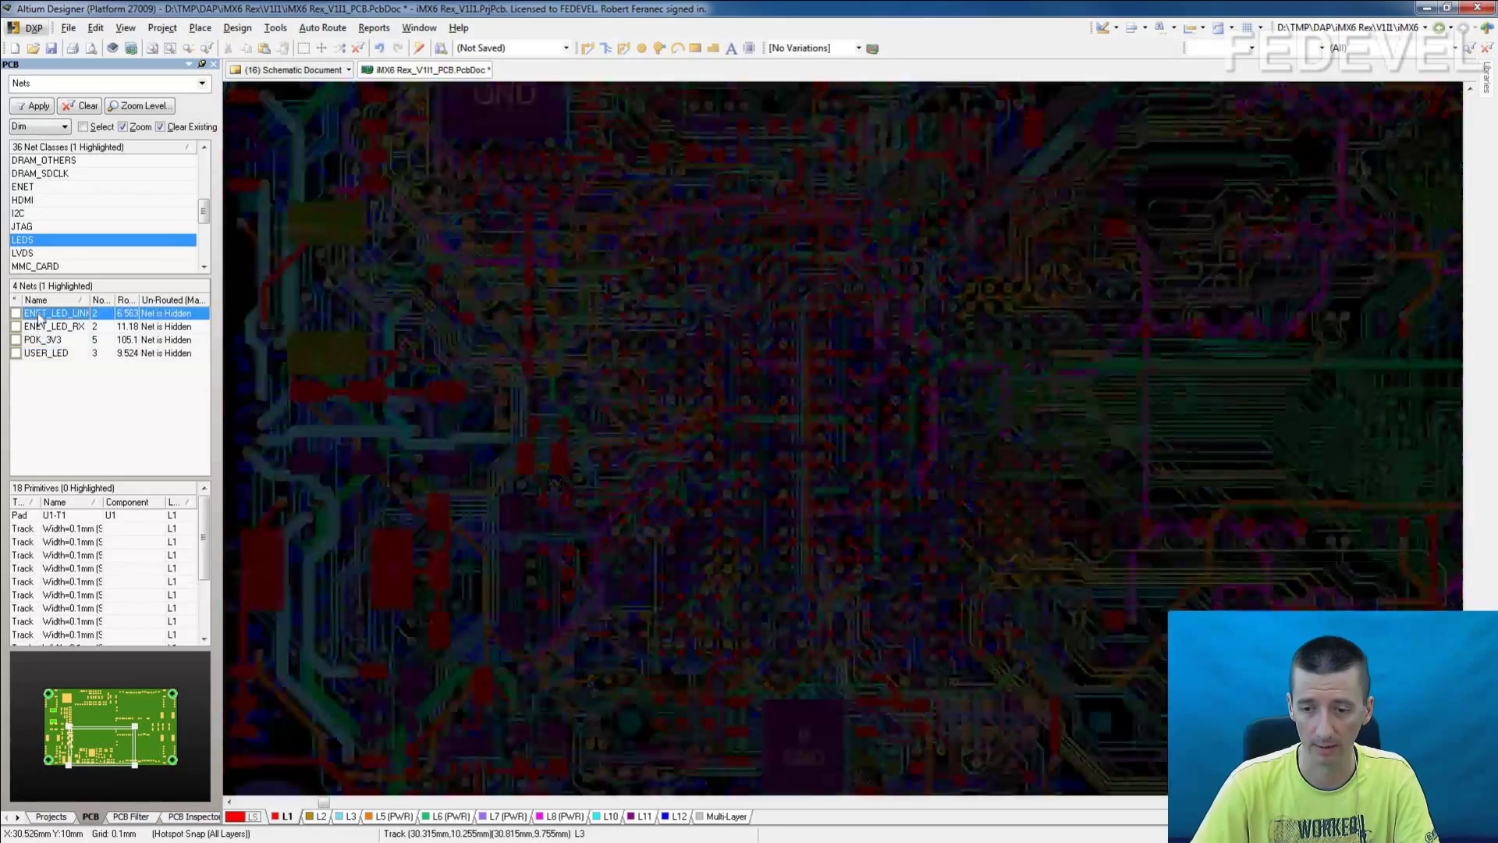
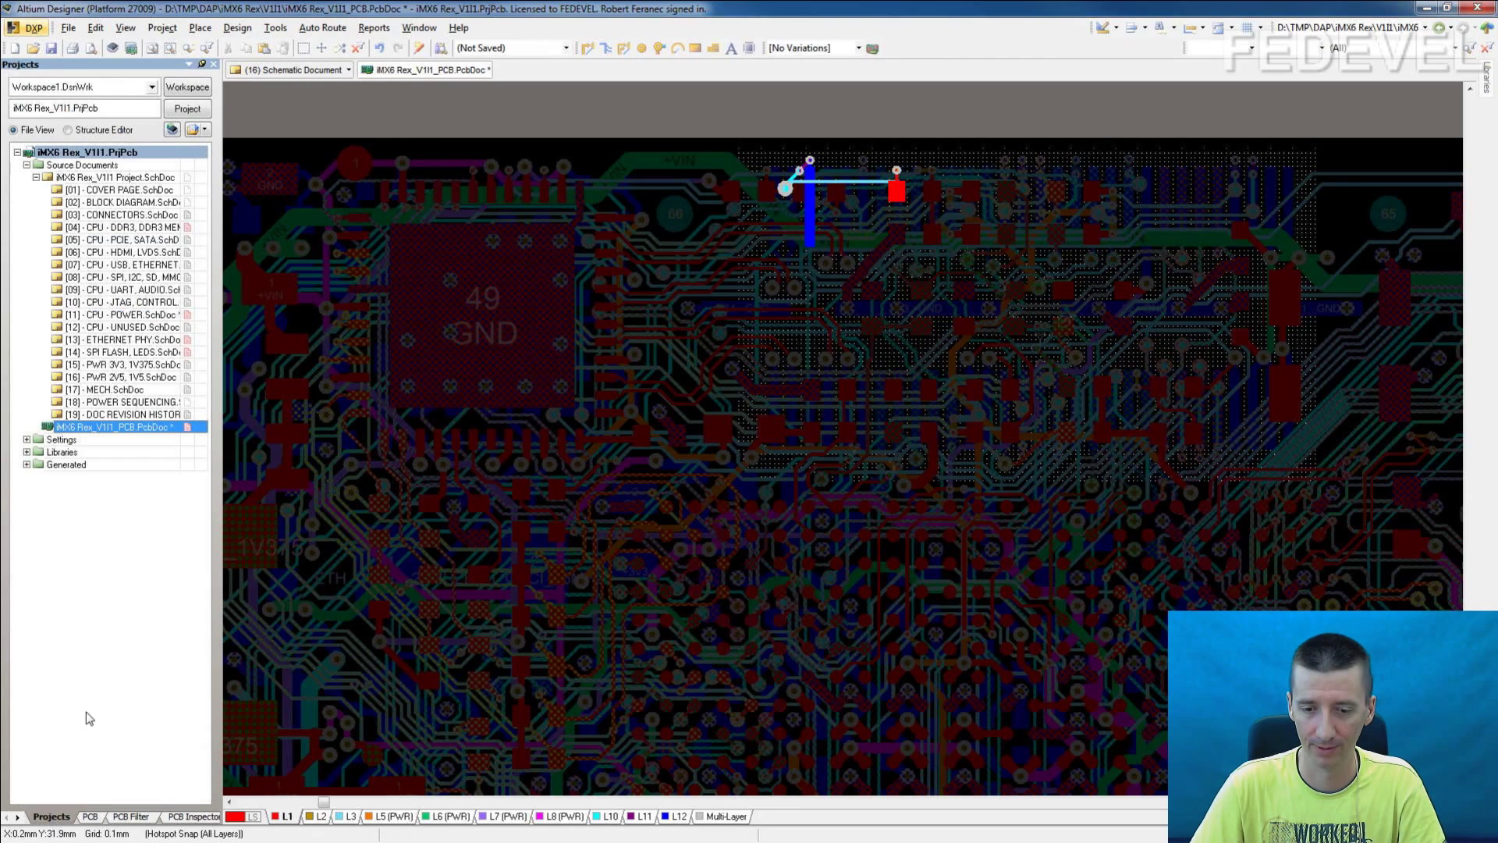
- Open the CPU - DDR3 memory schematic and place a Differential Pair directive in the free space beside the DRAM_BANK0 blanket
double_click(92, 353)
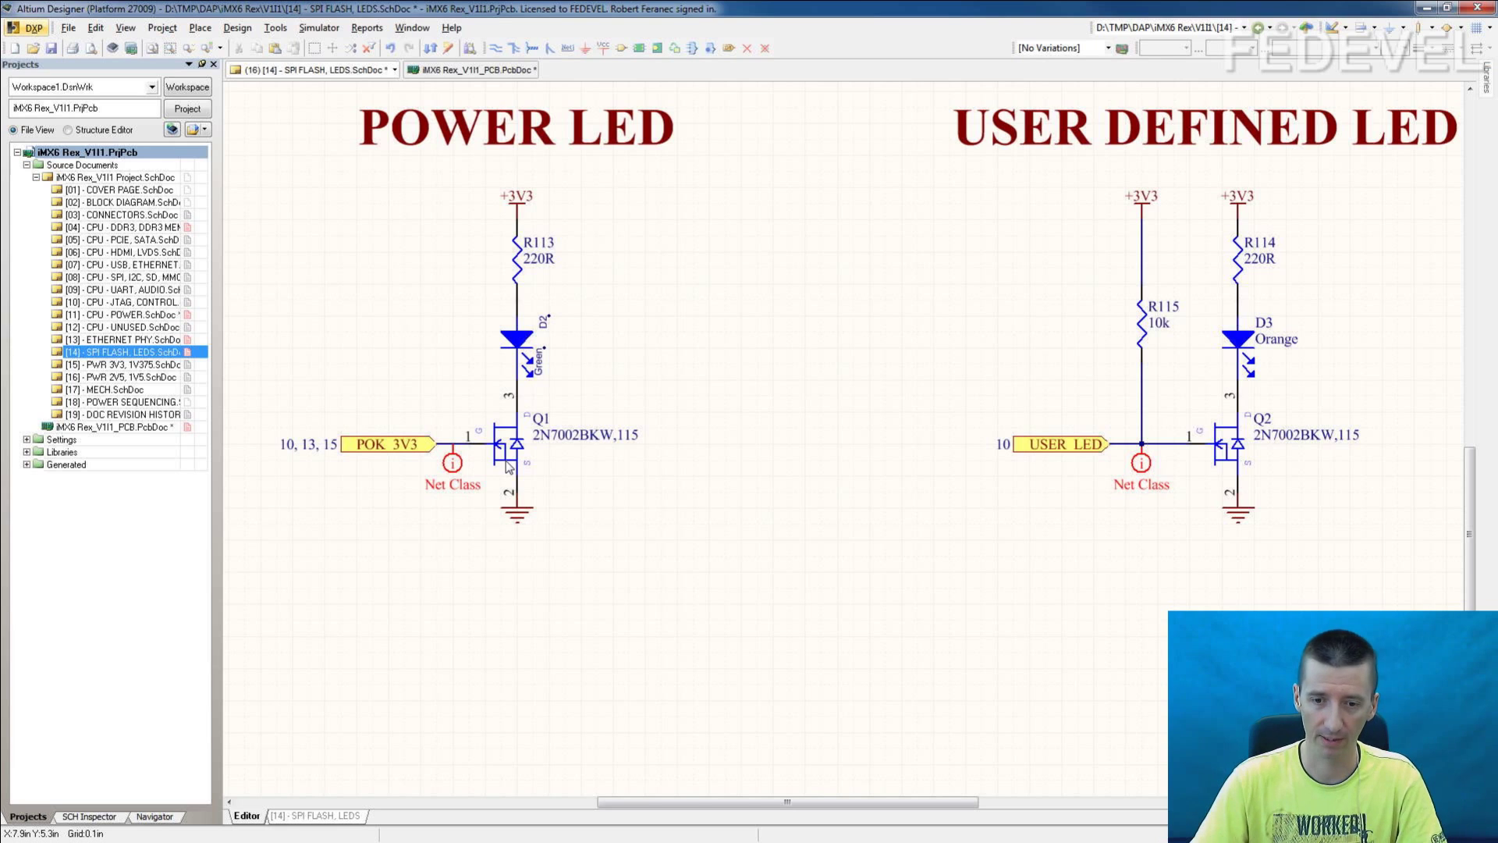
left_click(67, 228)
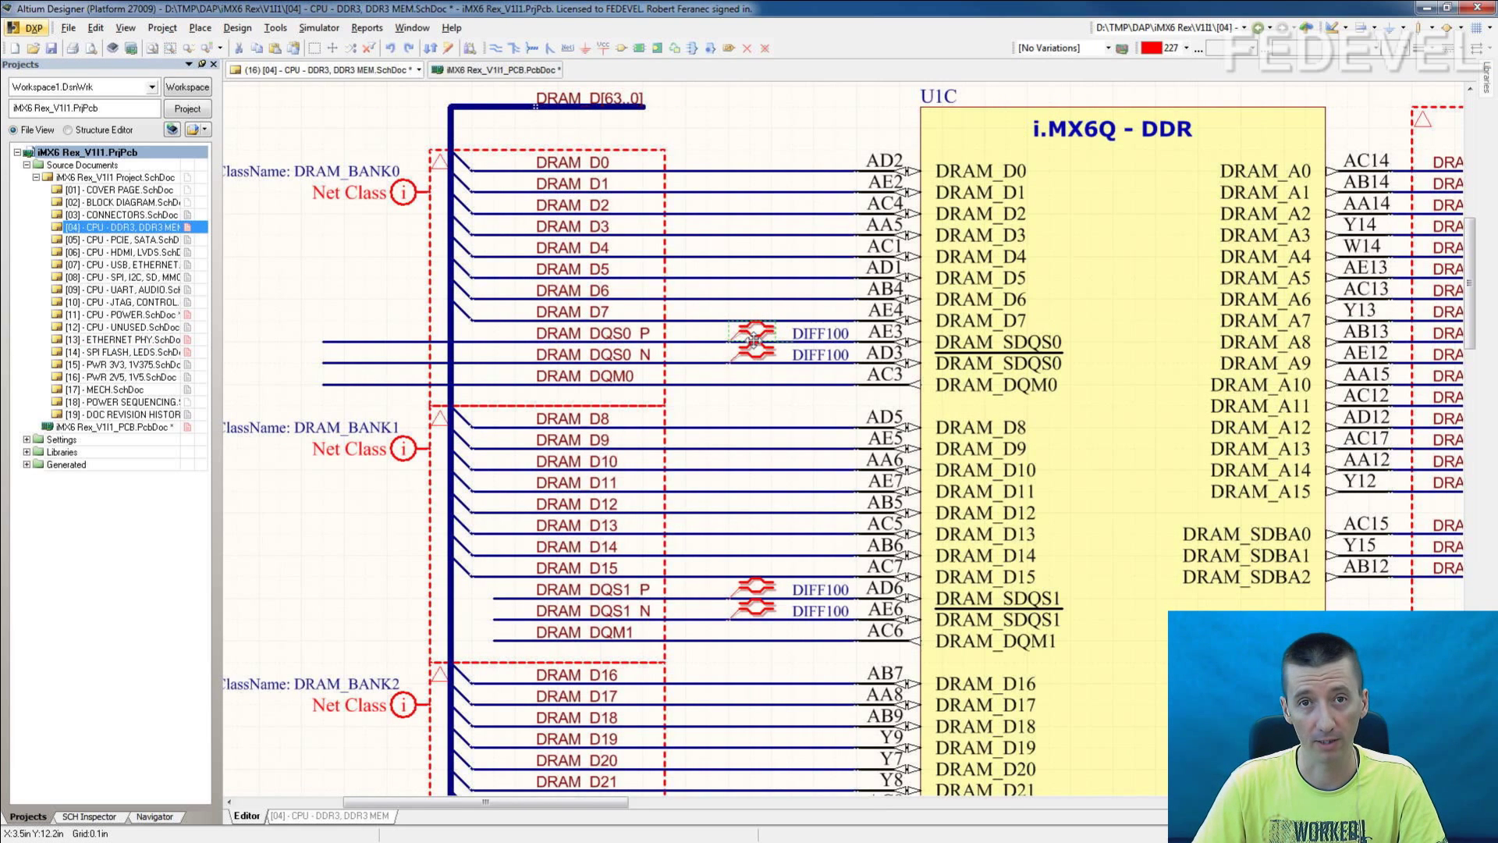
left_click(200, 27)
mouse_move(234, 290)
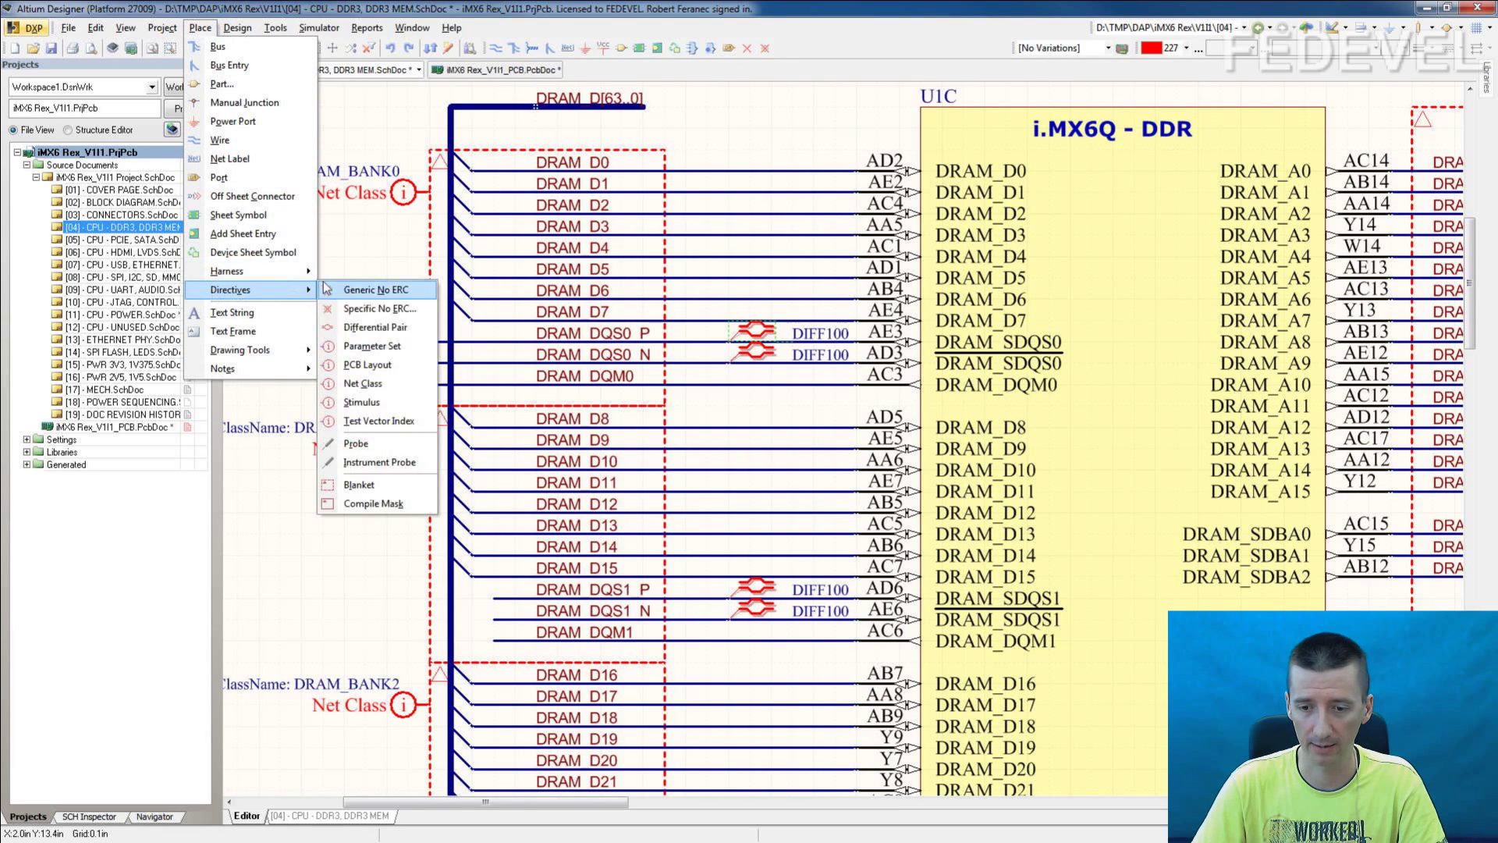
left_click(374, 309)
left_click(289, 273)
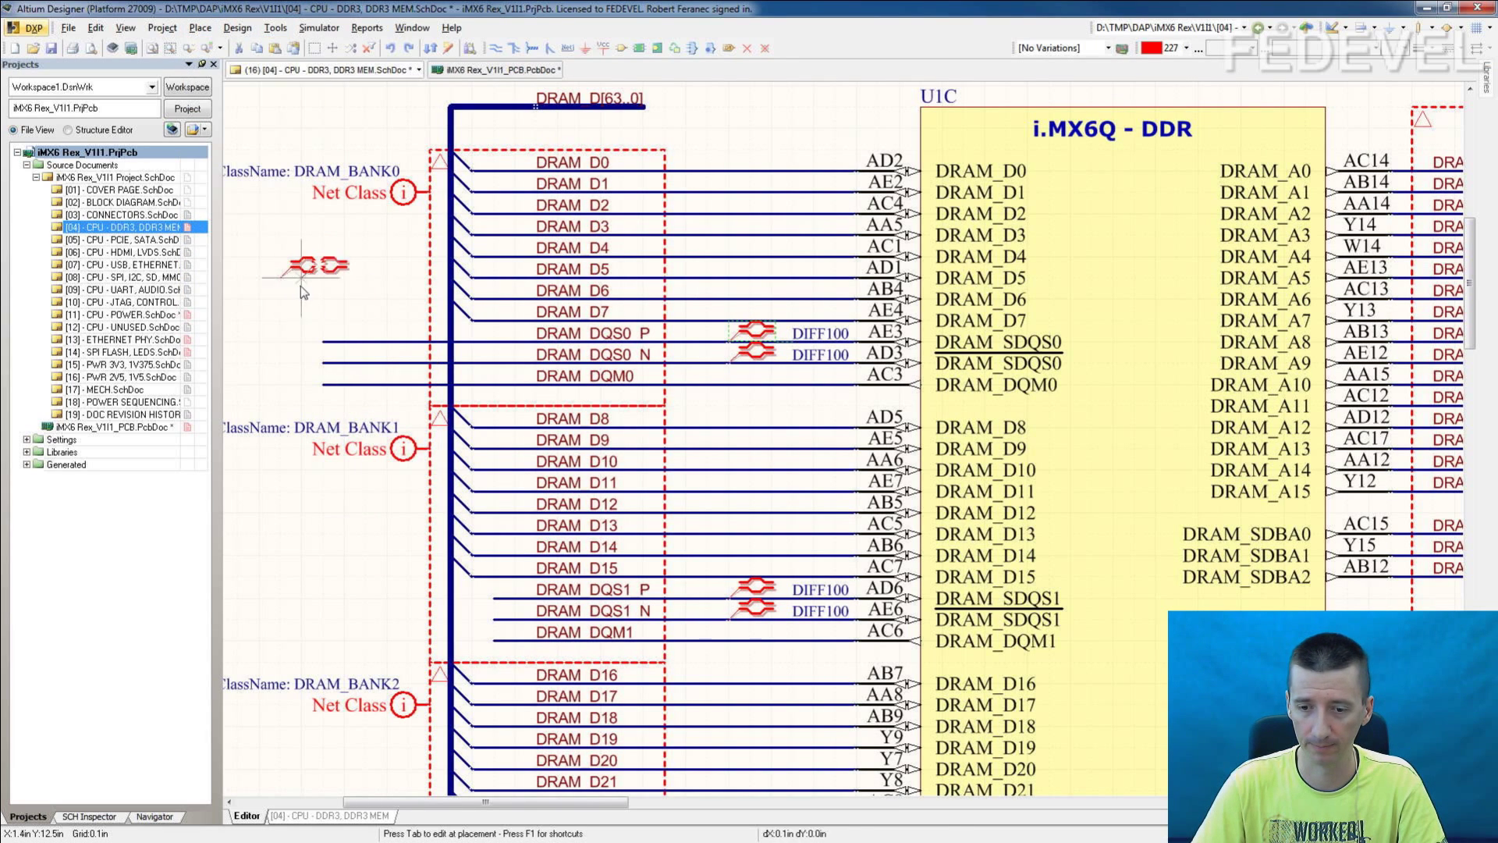
key("Escape")
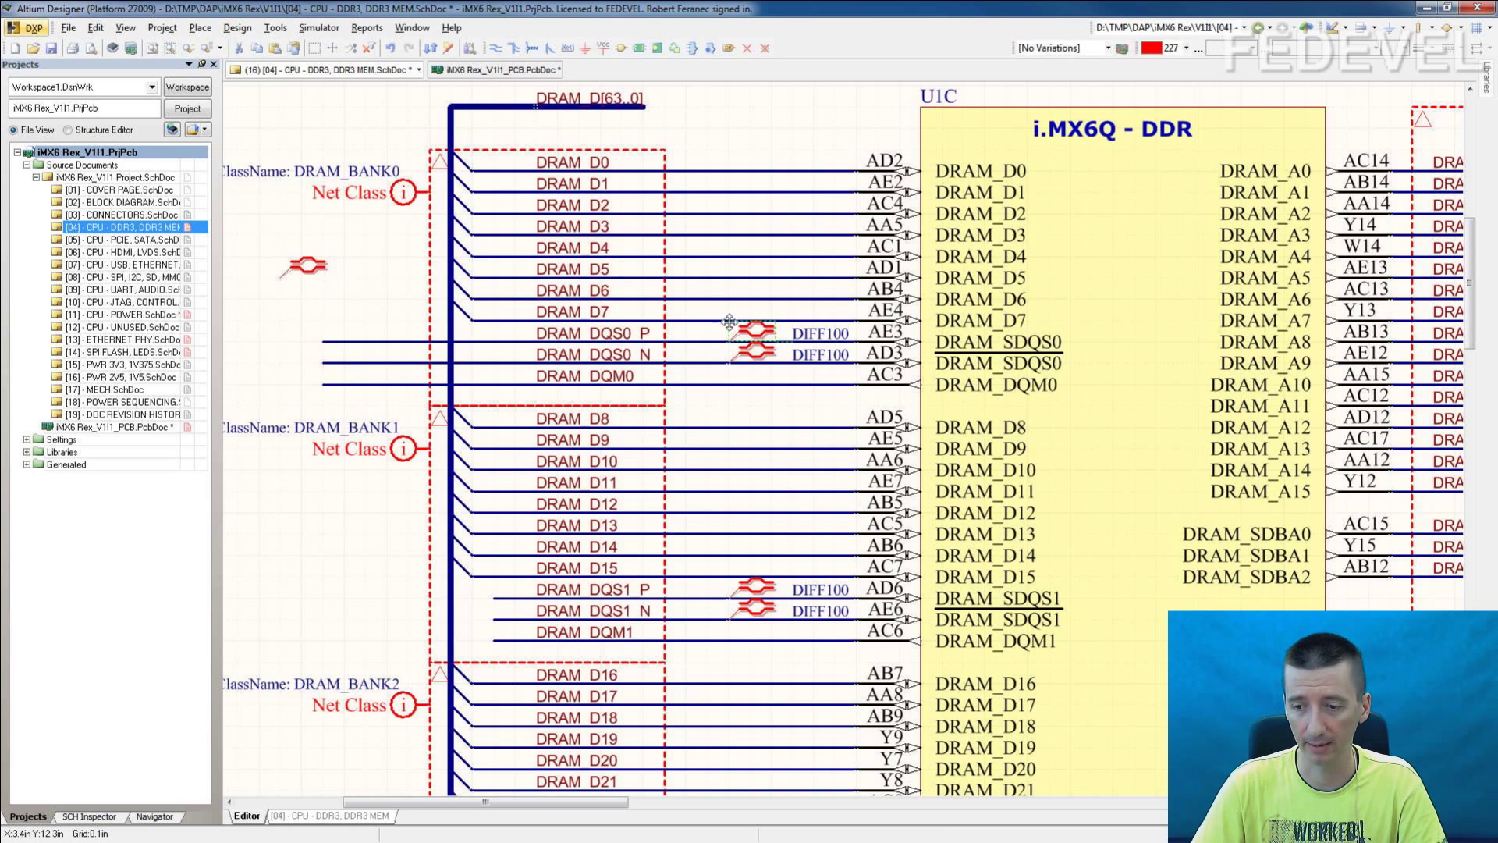
- Examine the ClassName and DifferentialPair parameters of the existing directive on the DRAM_DQS0_P wire without changing them
double_click(752, 331)
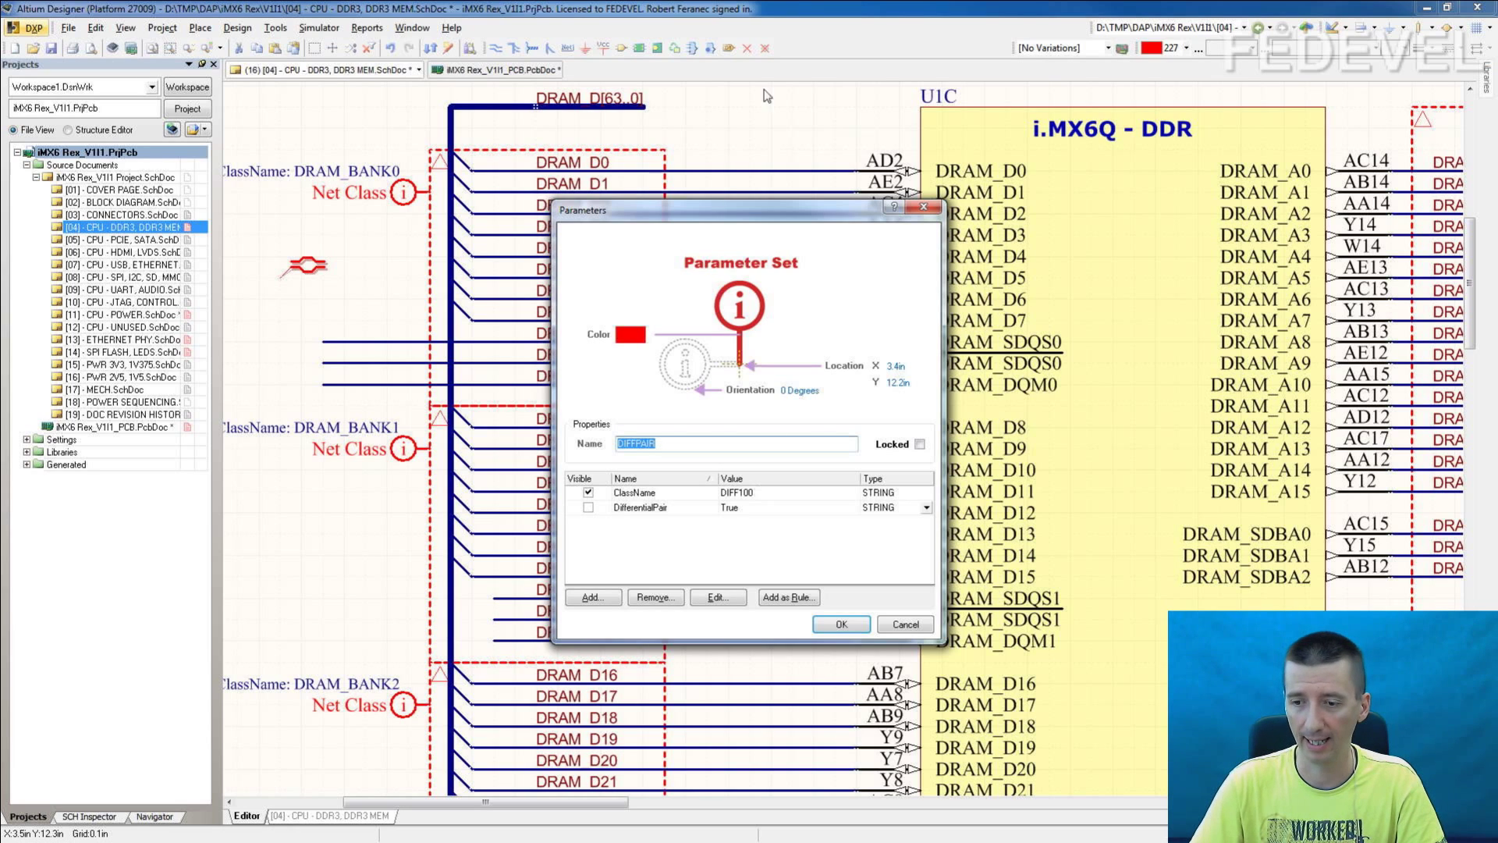
left_click_drag(742, 211, 1060, 149)
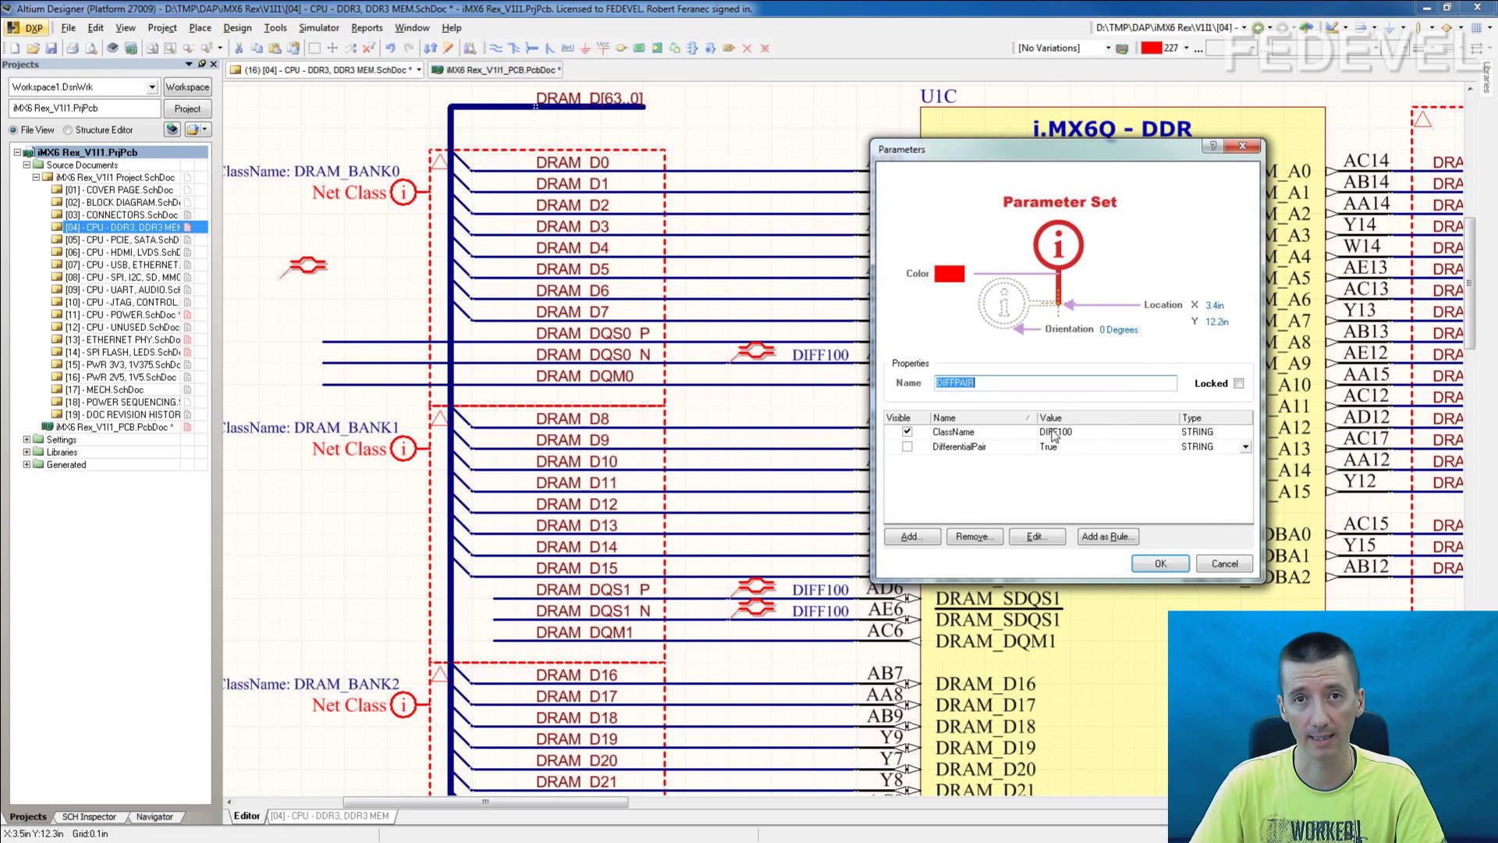
left_click(1224, 563)
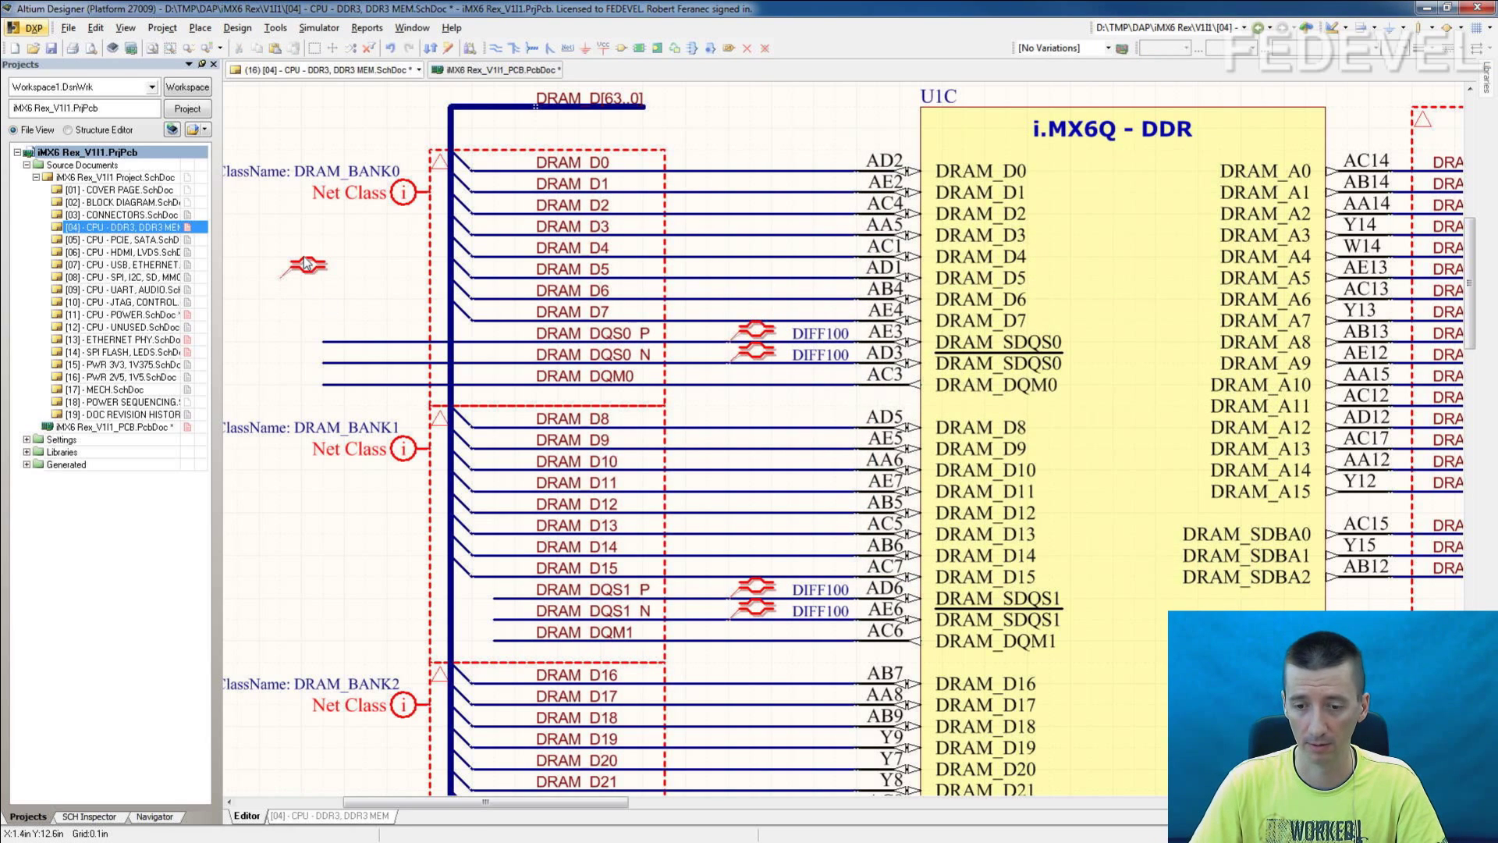
- Move the new Differential Pair directive onto the DRAM_DQS0_P wire and place a Net Class directive next to it
left_click_drag(282, 279, 349, 340)
left_click(238, 31)
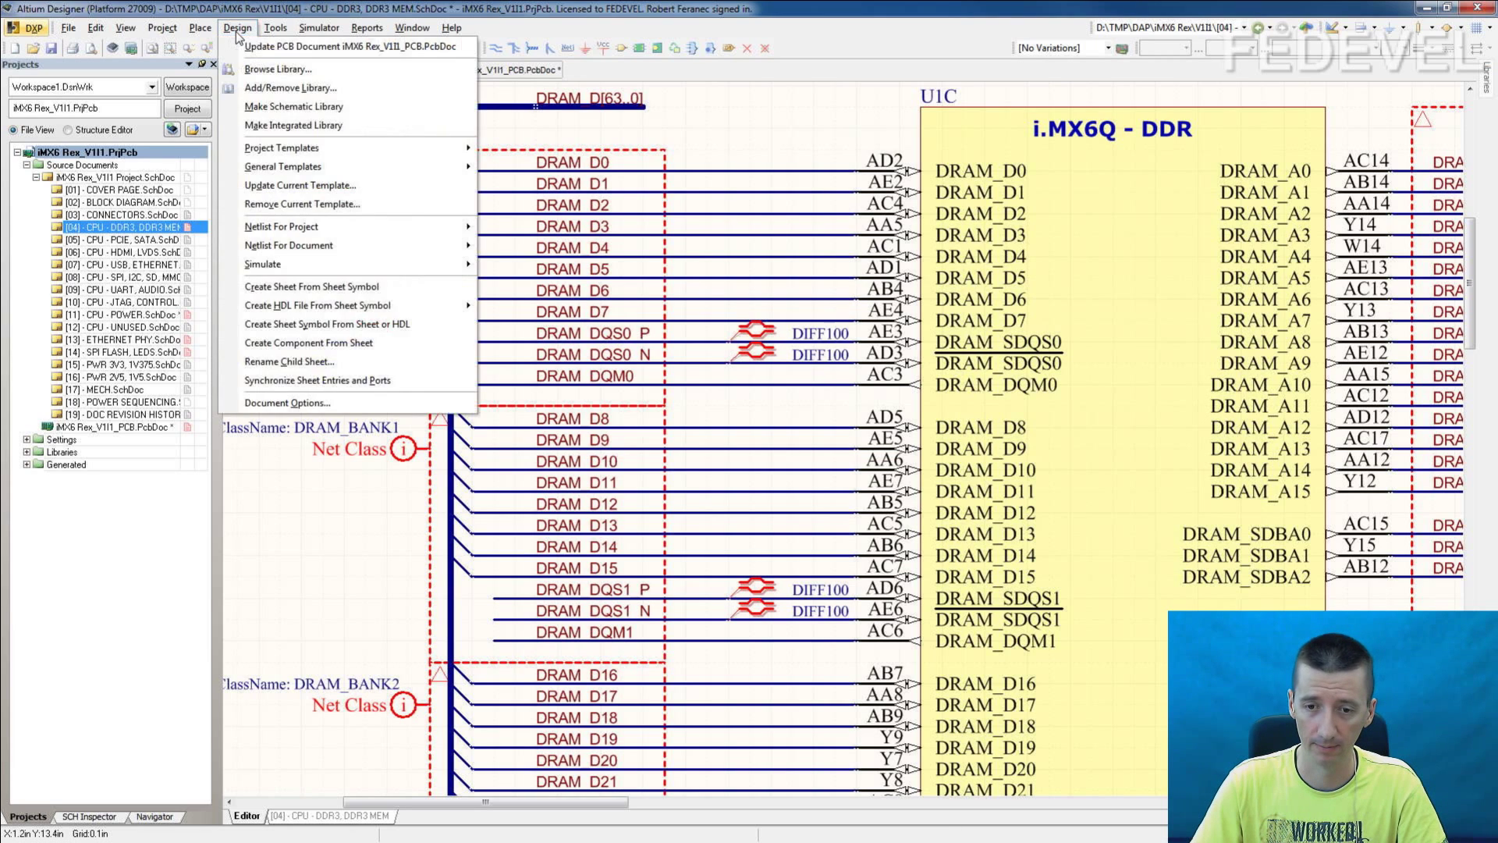
mouse_move(200, 28)
mouse_move(263, 296)
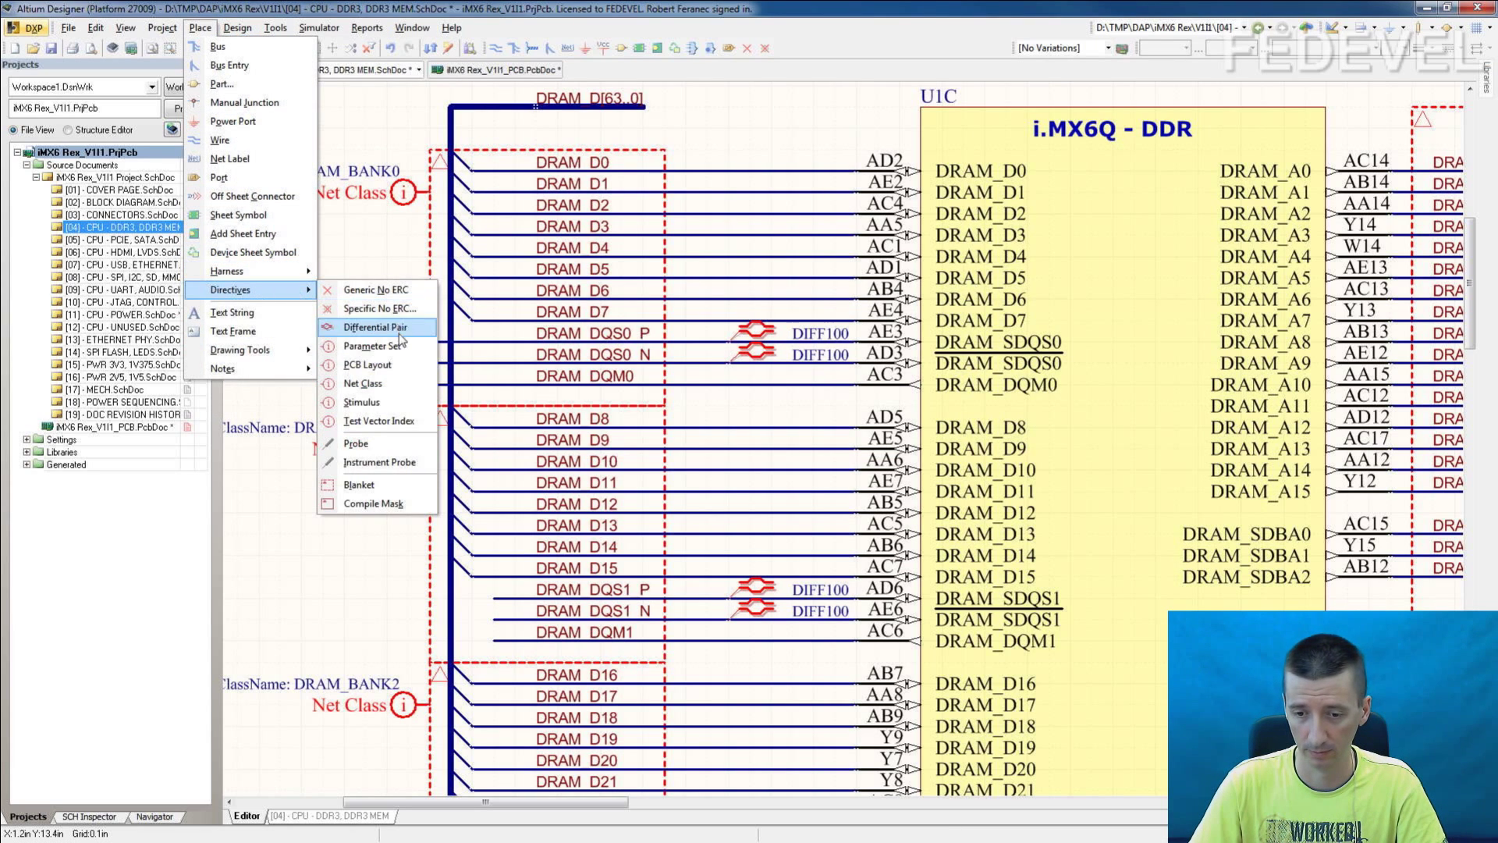
left_click(359, 383)
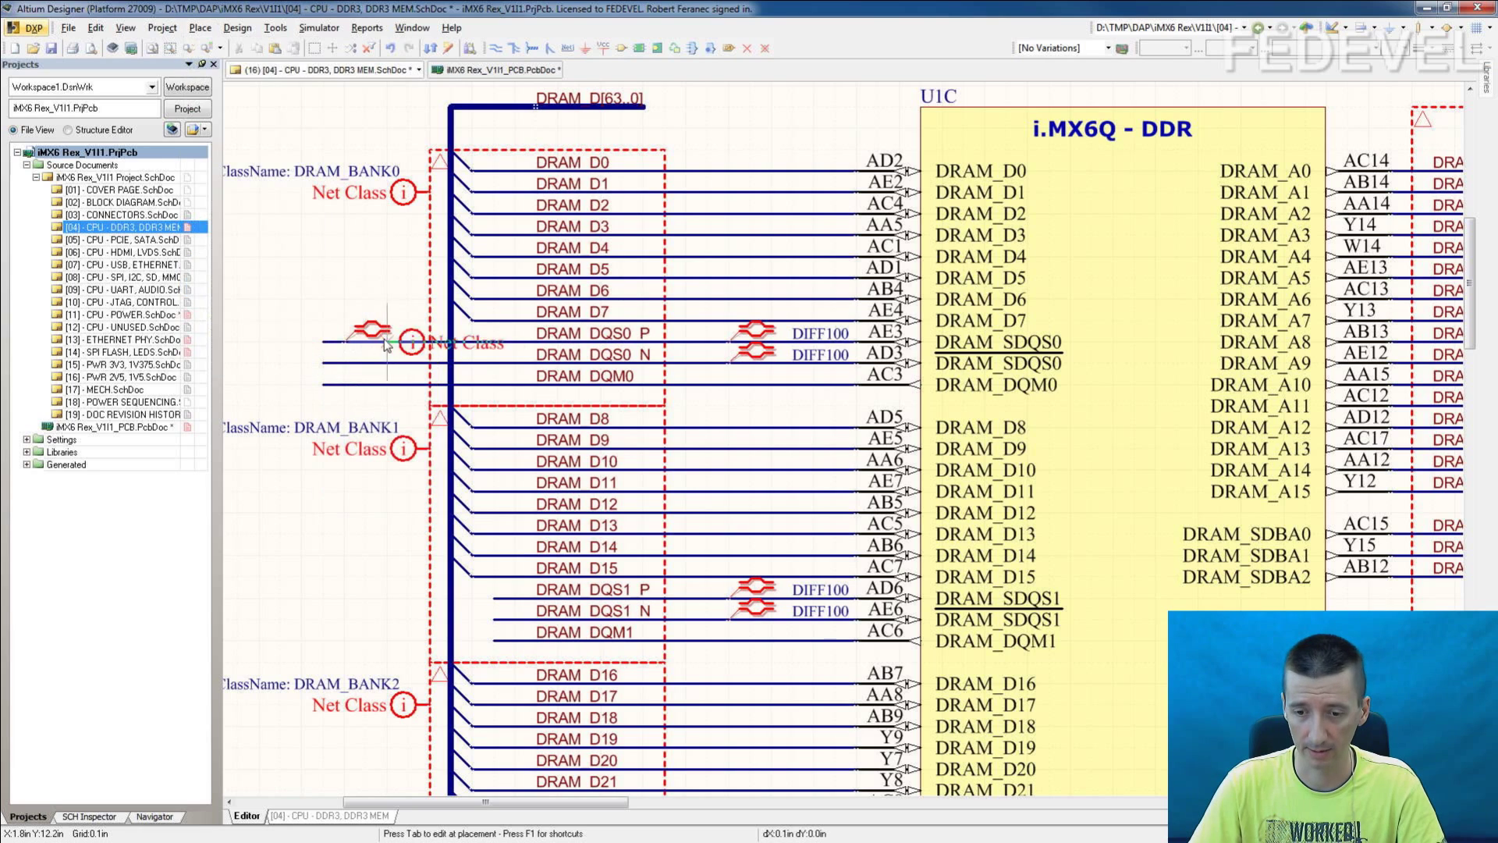
left_click(408, 340)
right_click(353, 400)
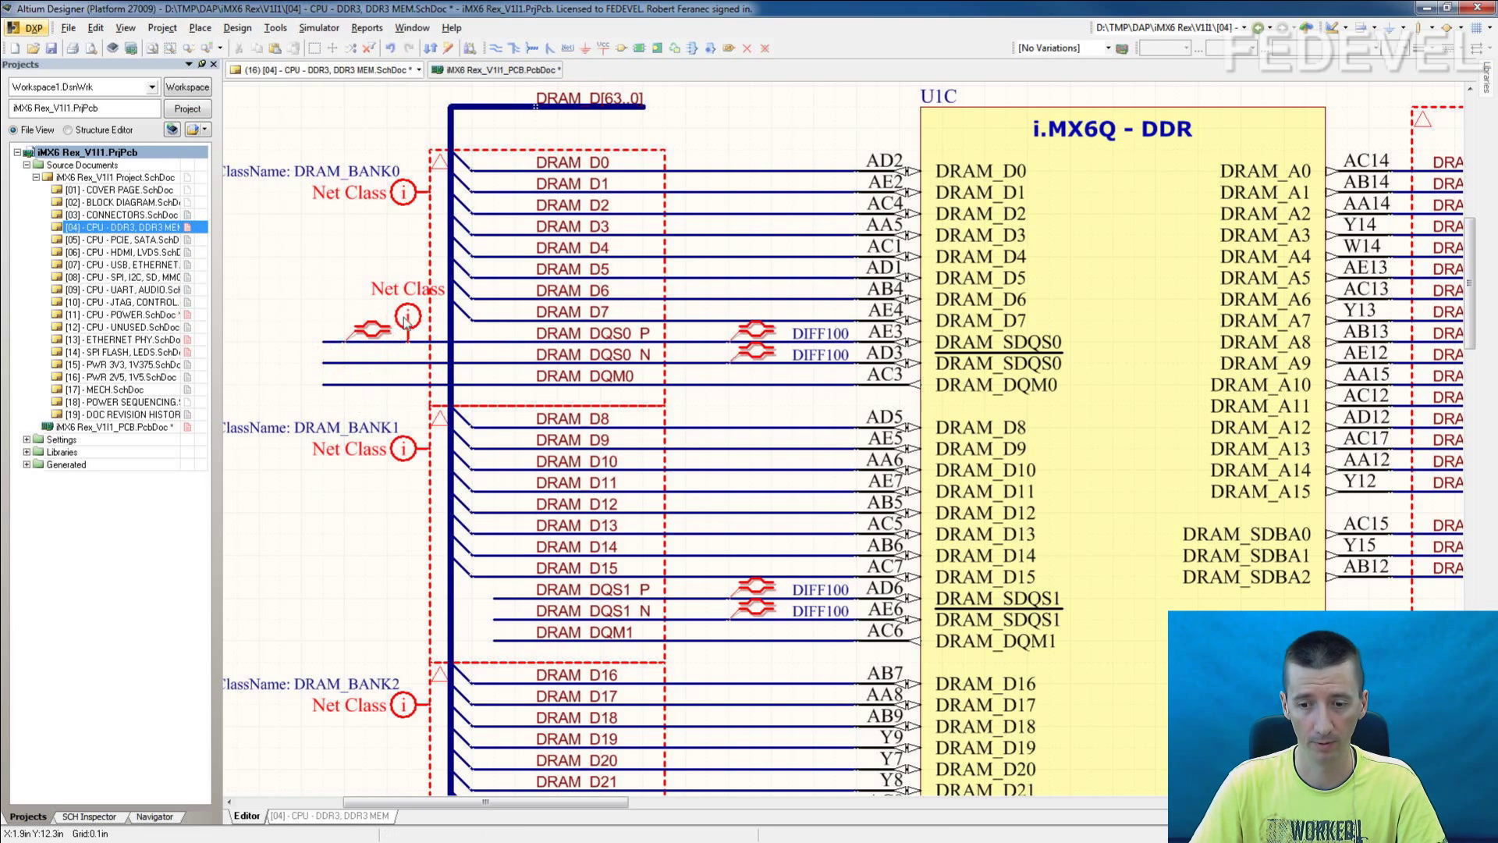
- Check the added Differential Pair directive's parameters and delete it along with the Net Class directive beside it
double_click(373, 328)
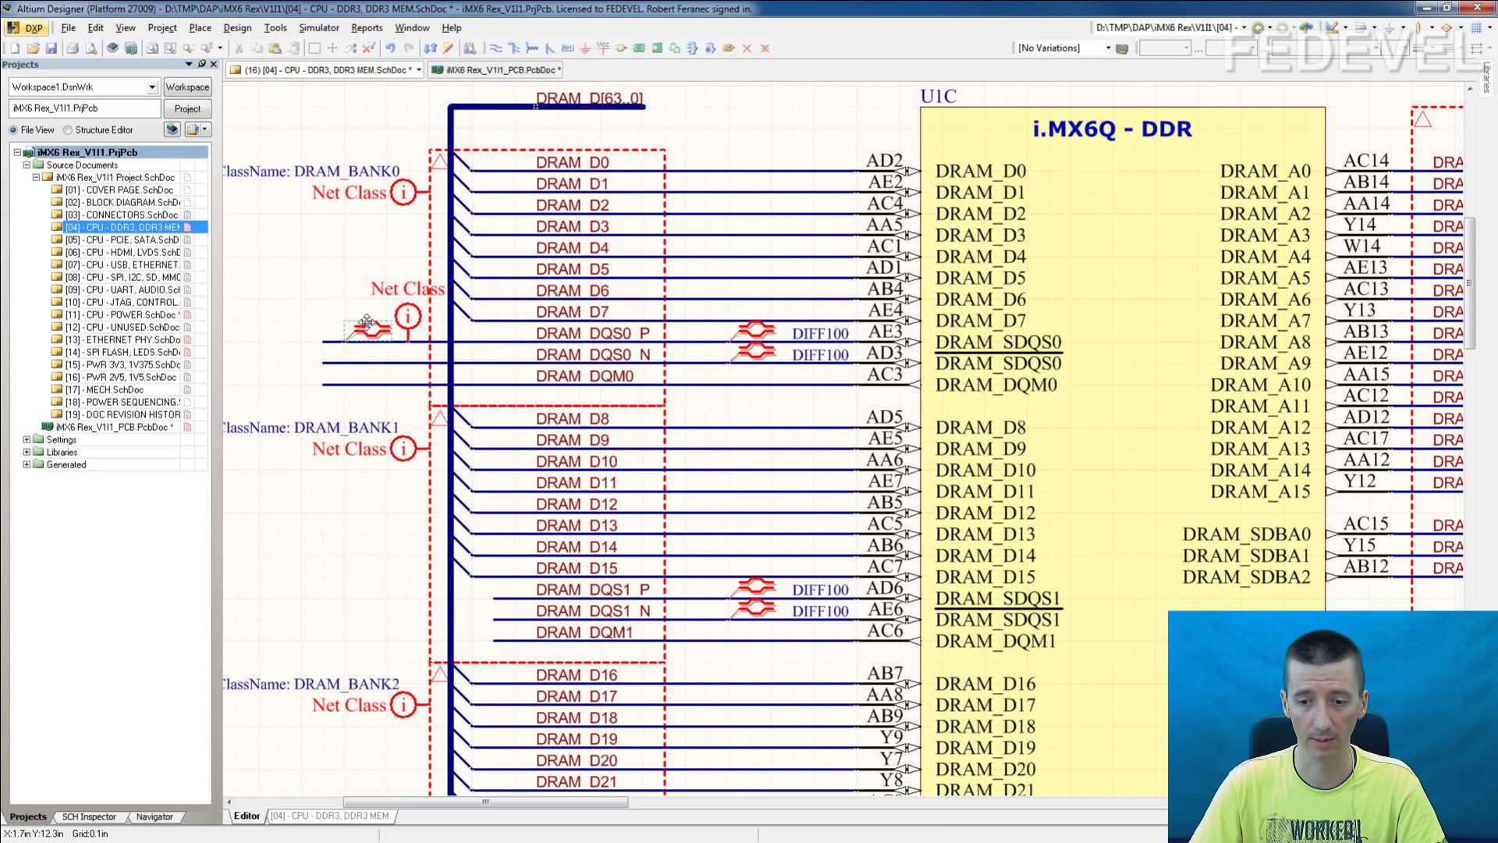
left_click(923, 208)
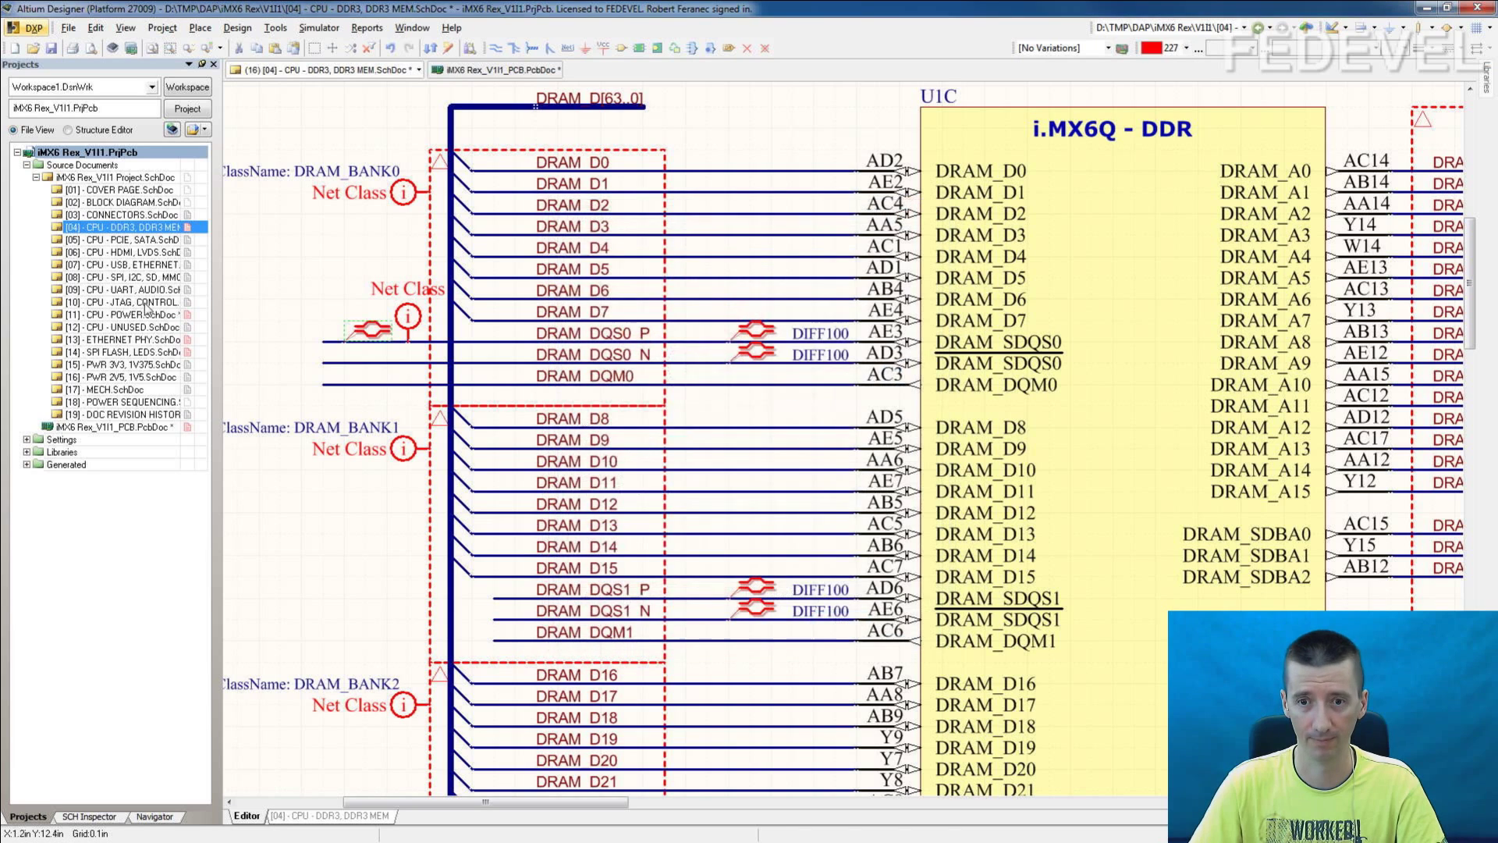
key("Delete")
left_click(359, 329)
key("Delete")
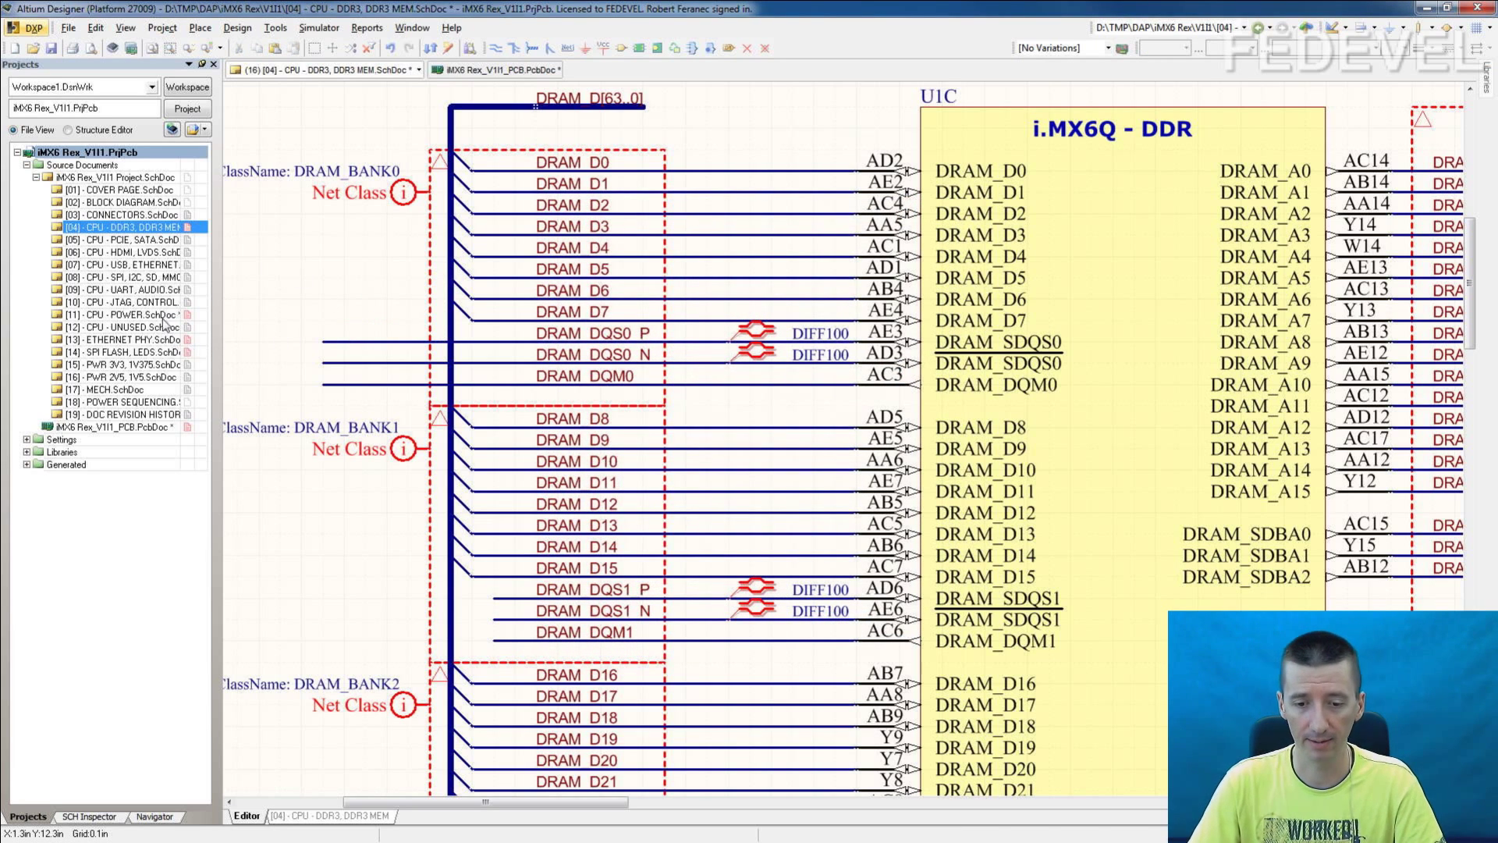
- Return to the iMX6 Rex PCB and highlight the nets of the DIFF90 net class
double_click(94, 429)
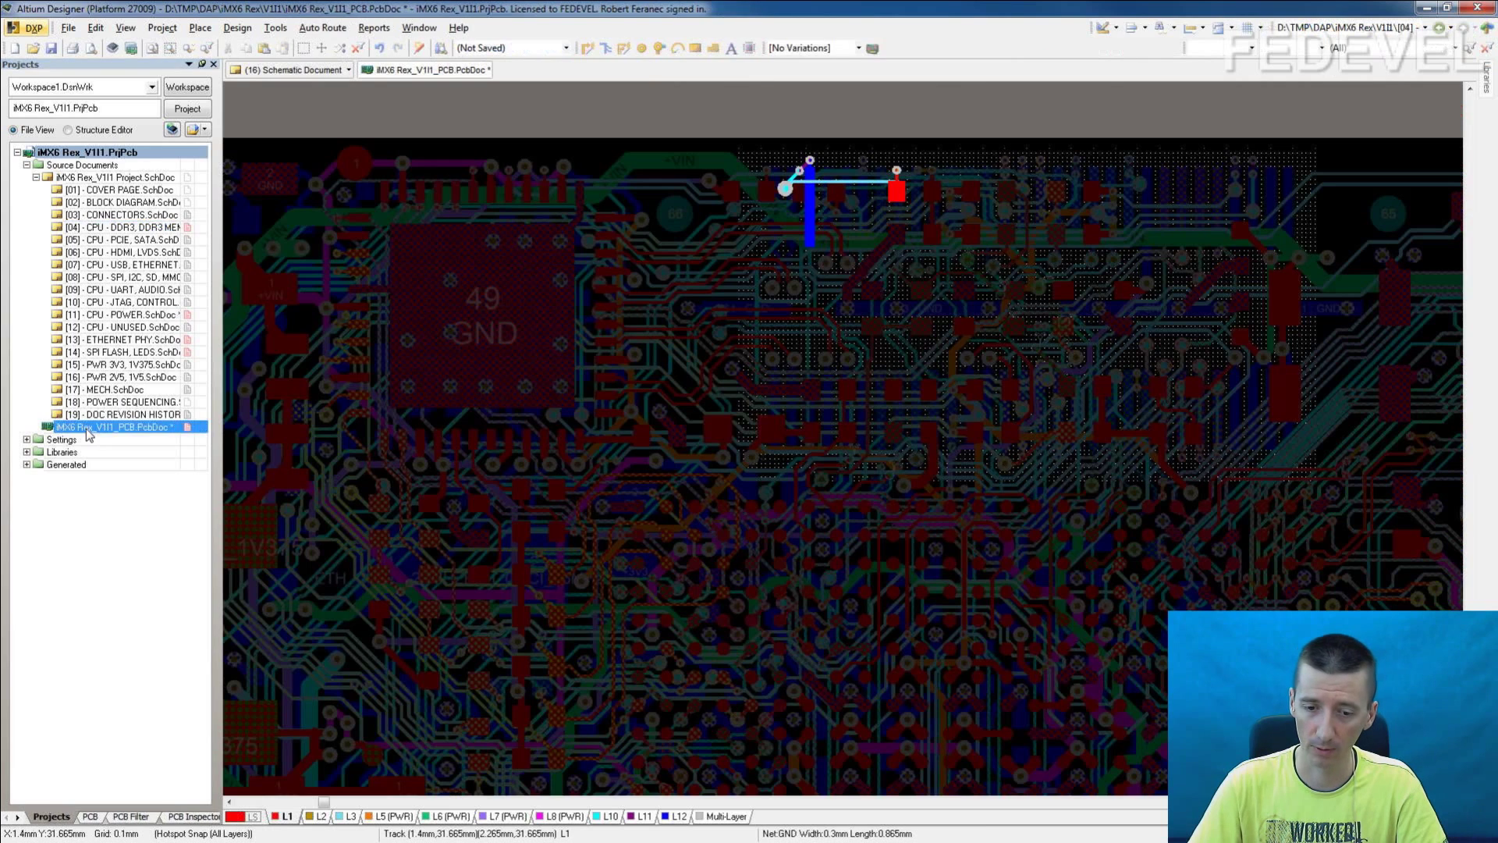
left_click(89, 816)
scroll(208, 194, "up", 3)
scroll(208, 195, "up", 1)
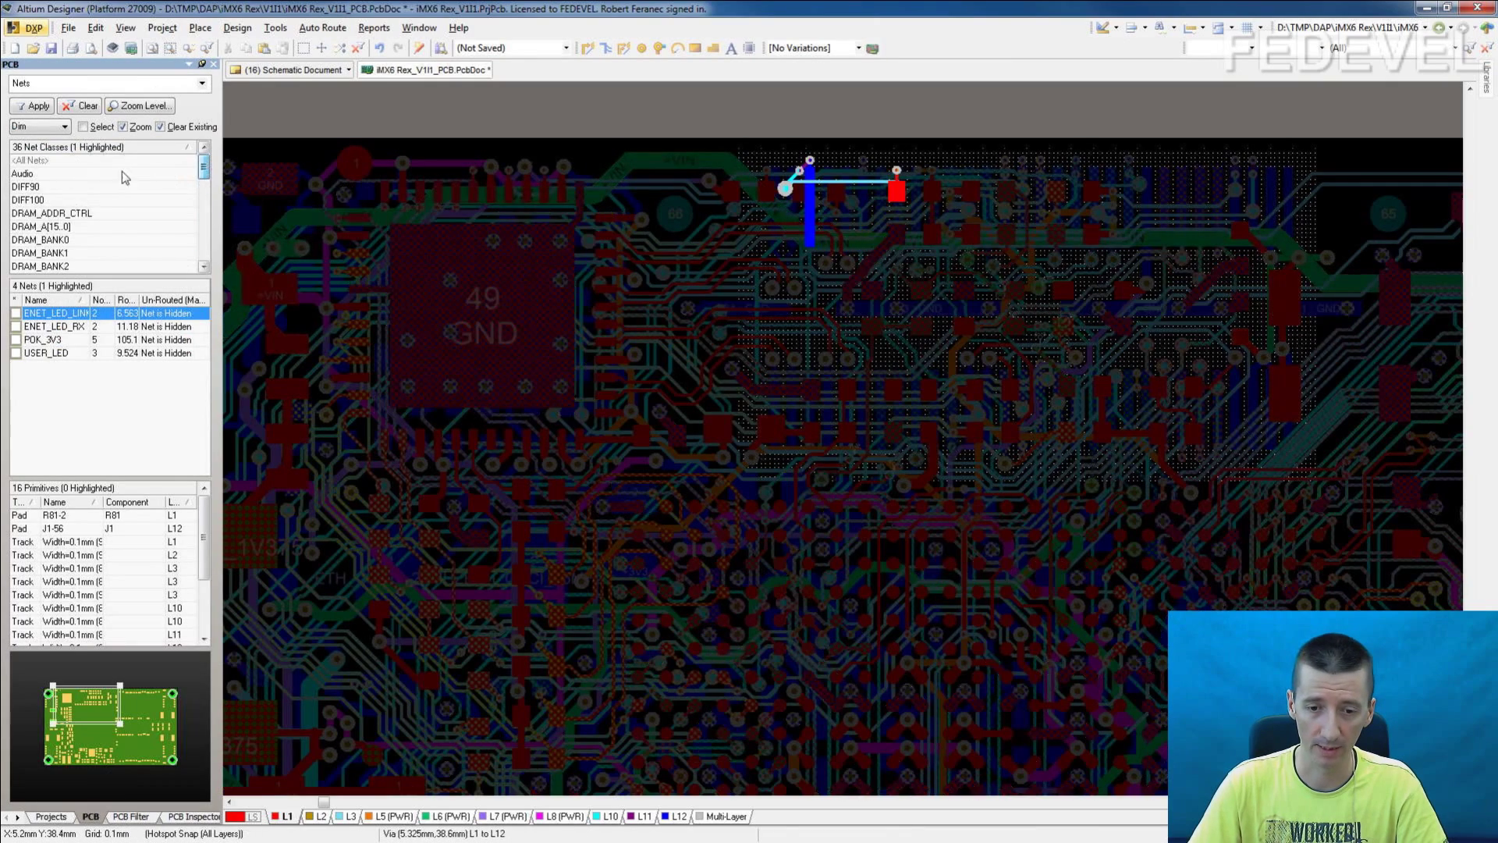
left_click(26, 187)
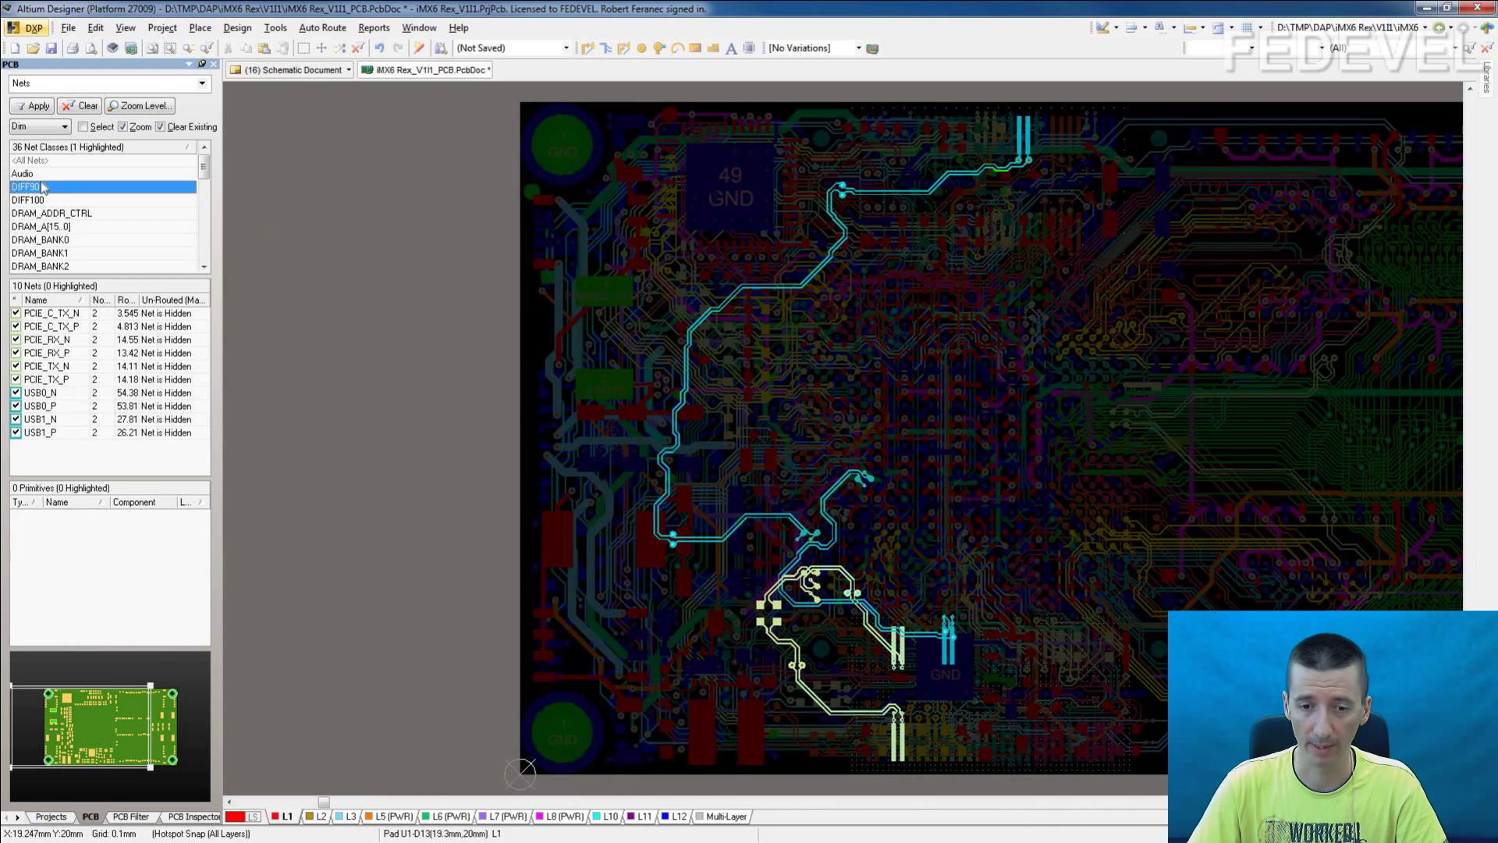
- Highlight the nets of the DIFF100 net class and those of the SATA net class on the PCB
left_click(31, 200)
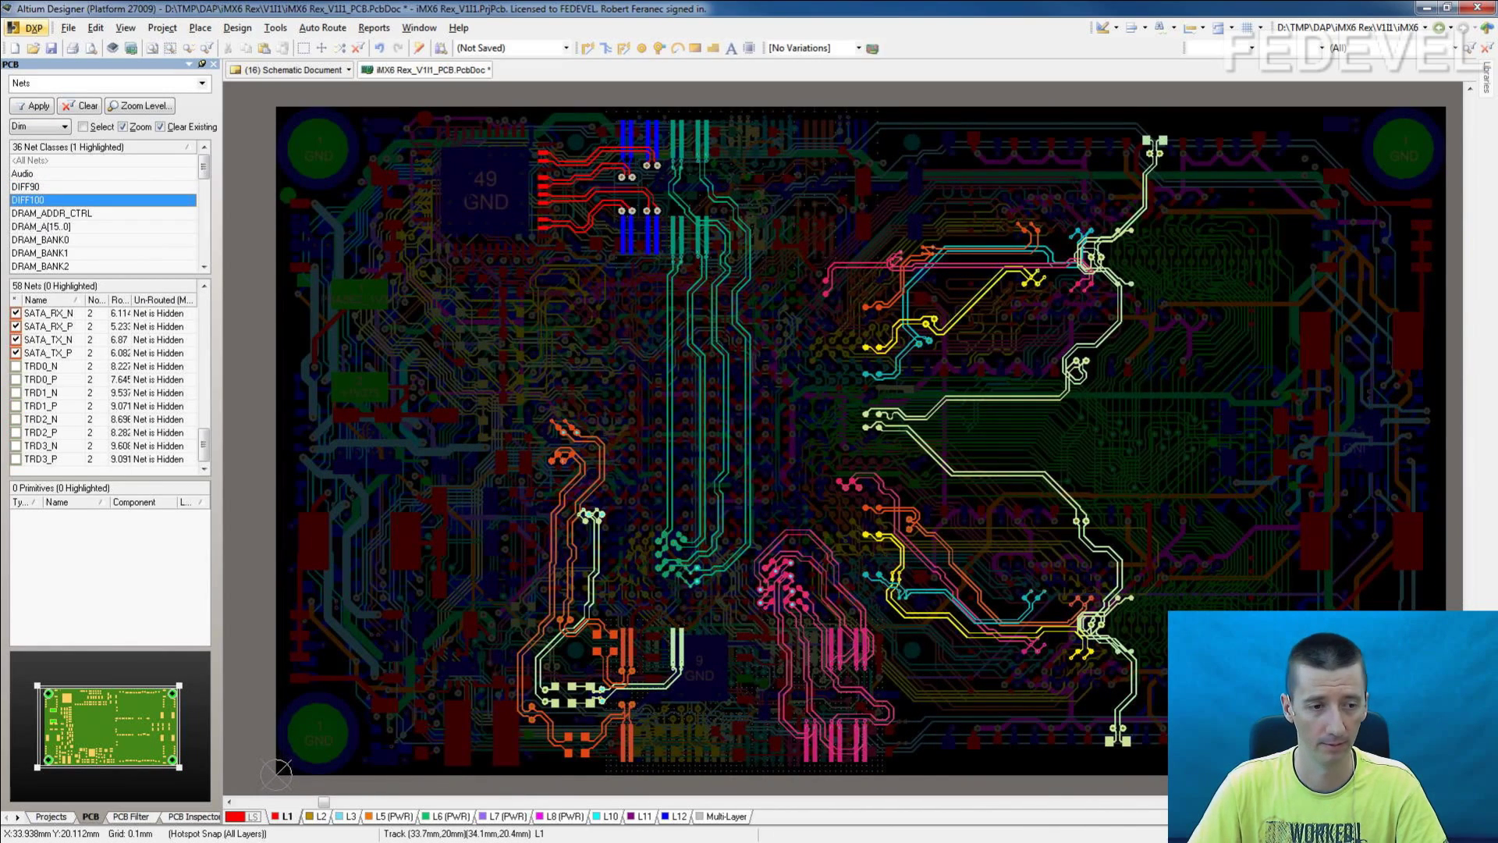
scroll(105, 390, "up", 1)
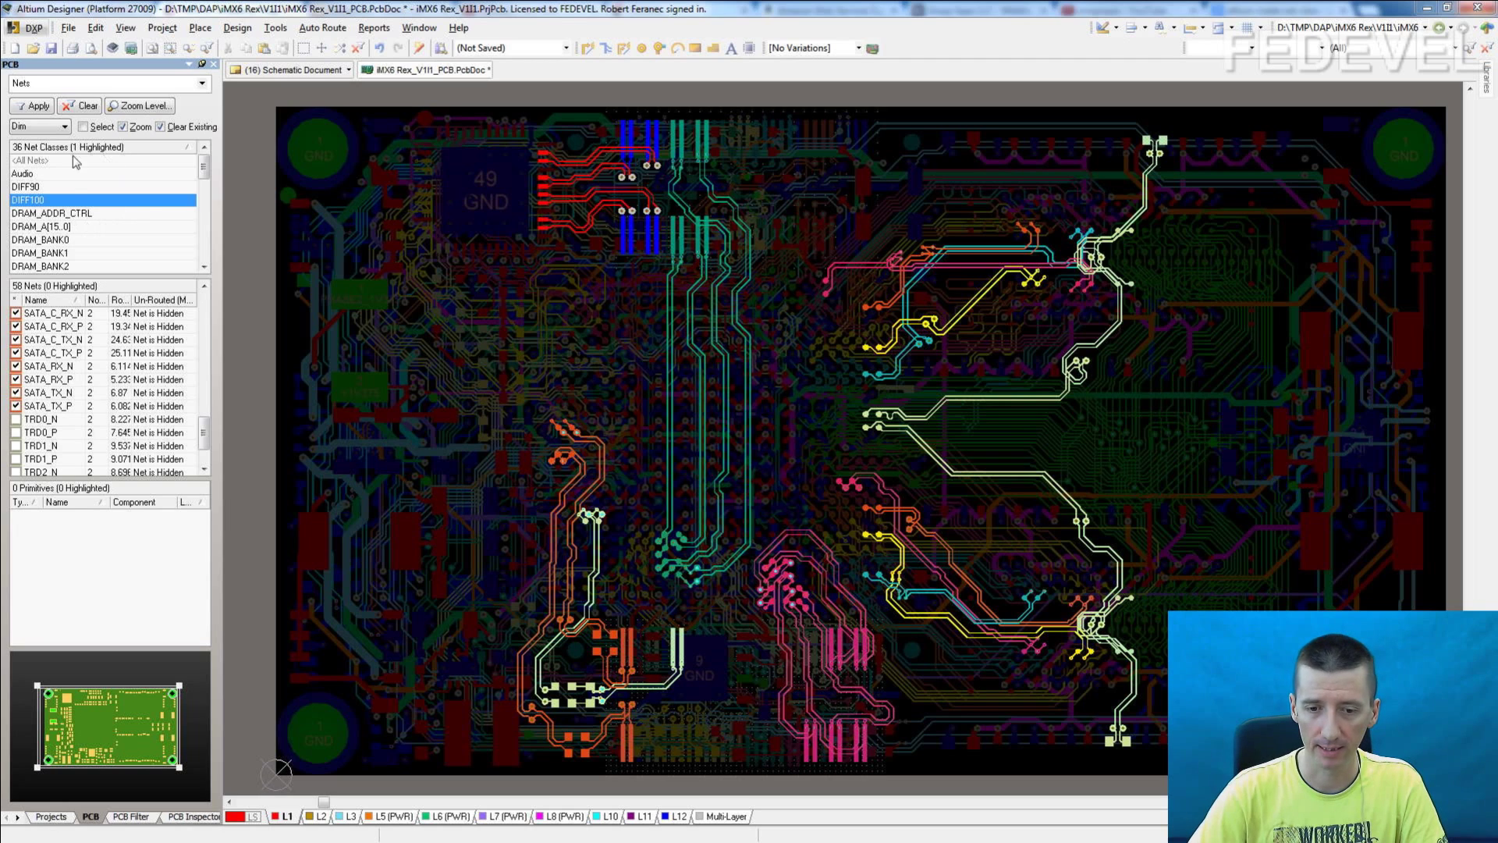
mouse_move(204, 167)
left_mouse_down()
mouse_move(205, 181)
mouse_move(205, 166)
left_mouse_up()
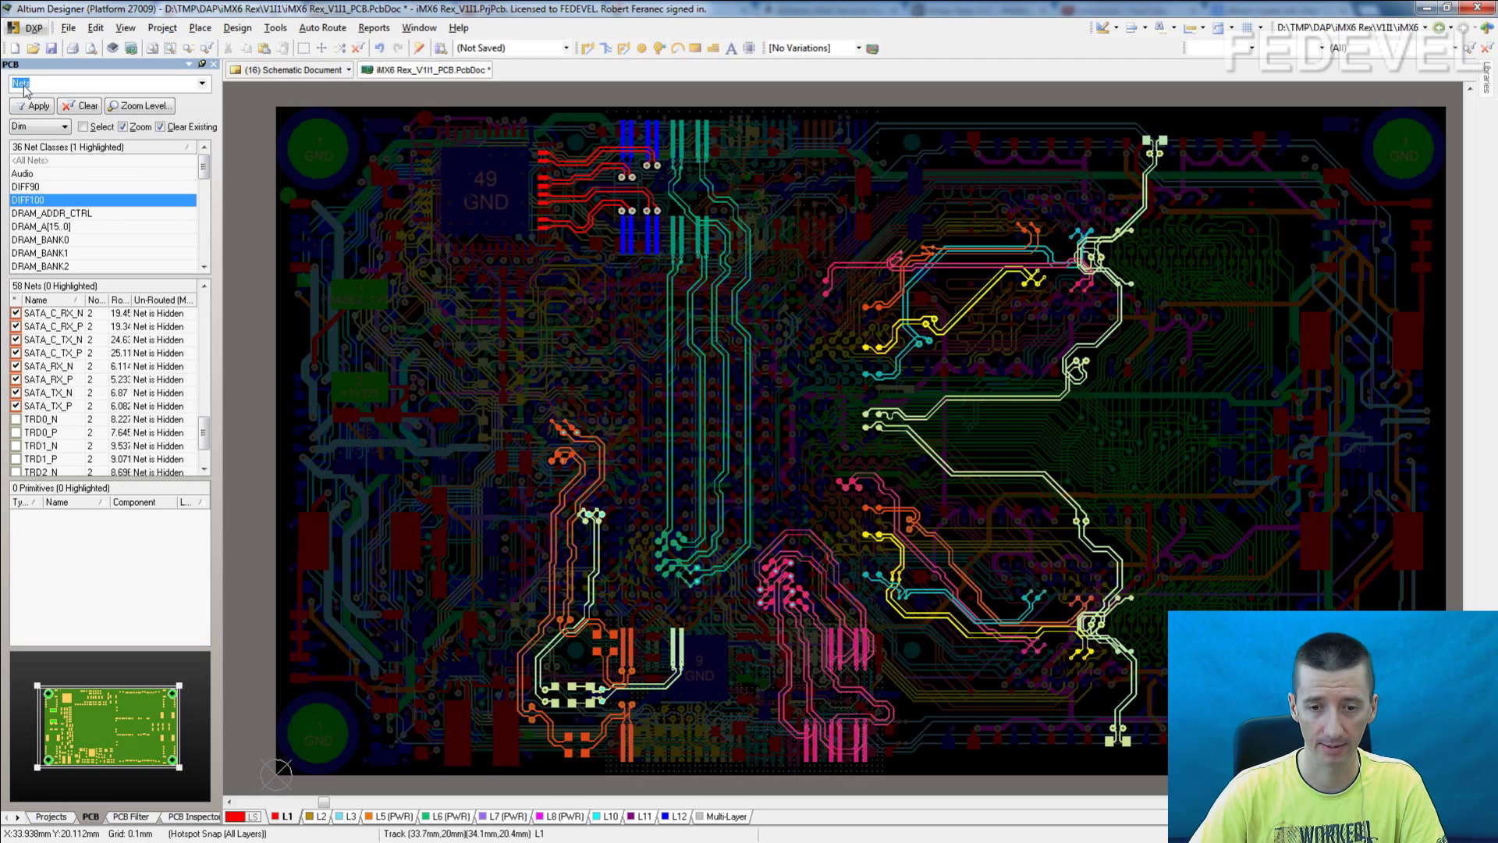
left_click_drag(205, 169, 203, 234)
left_click(28, 228)
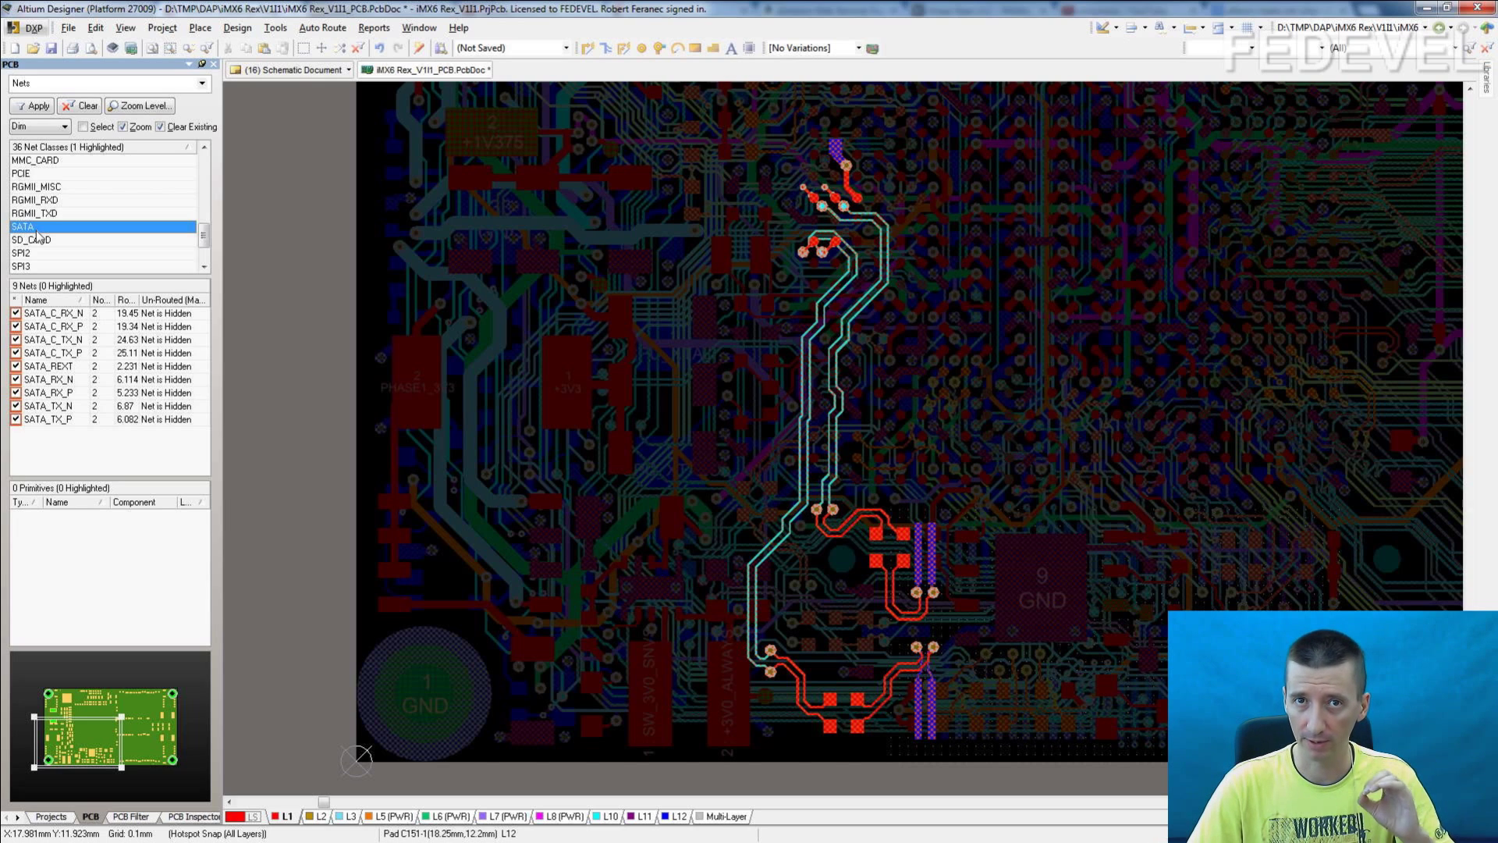
- Switch the PCB object list to the Differential Pairs Editor and open Differential Pair Classes in the Object Class Explorer
left_click(202, 83)
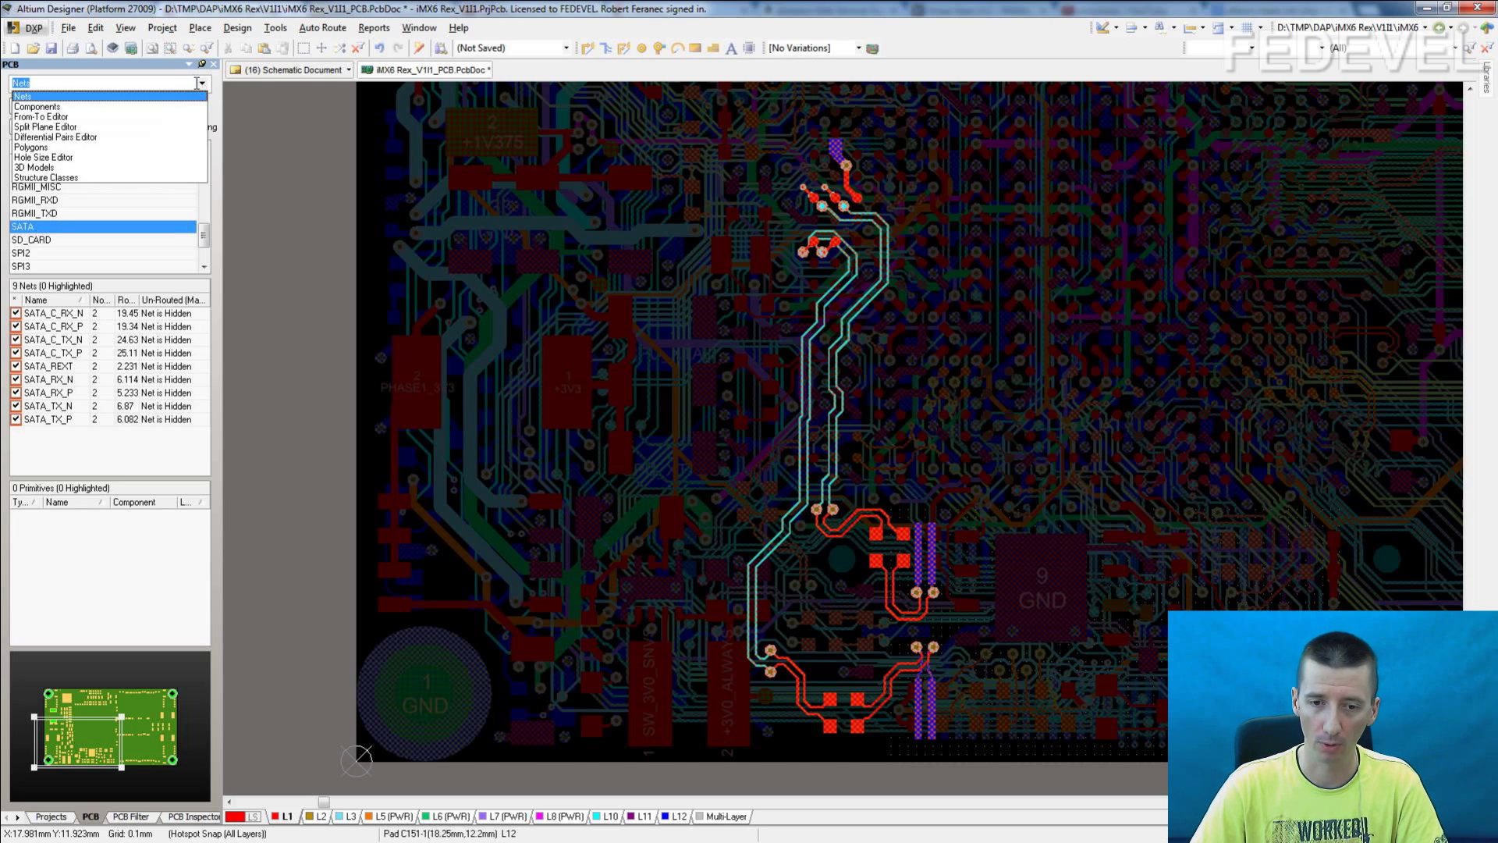
left_click(54, 138)
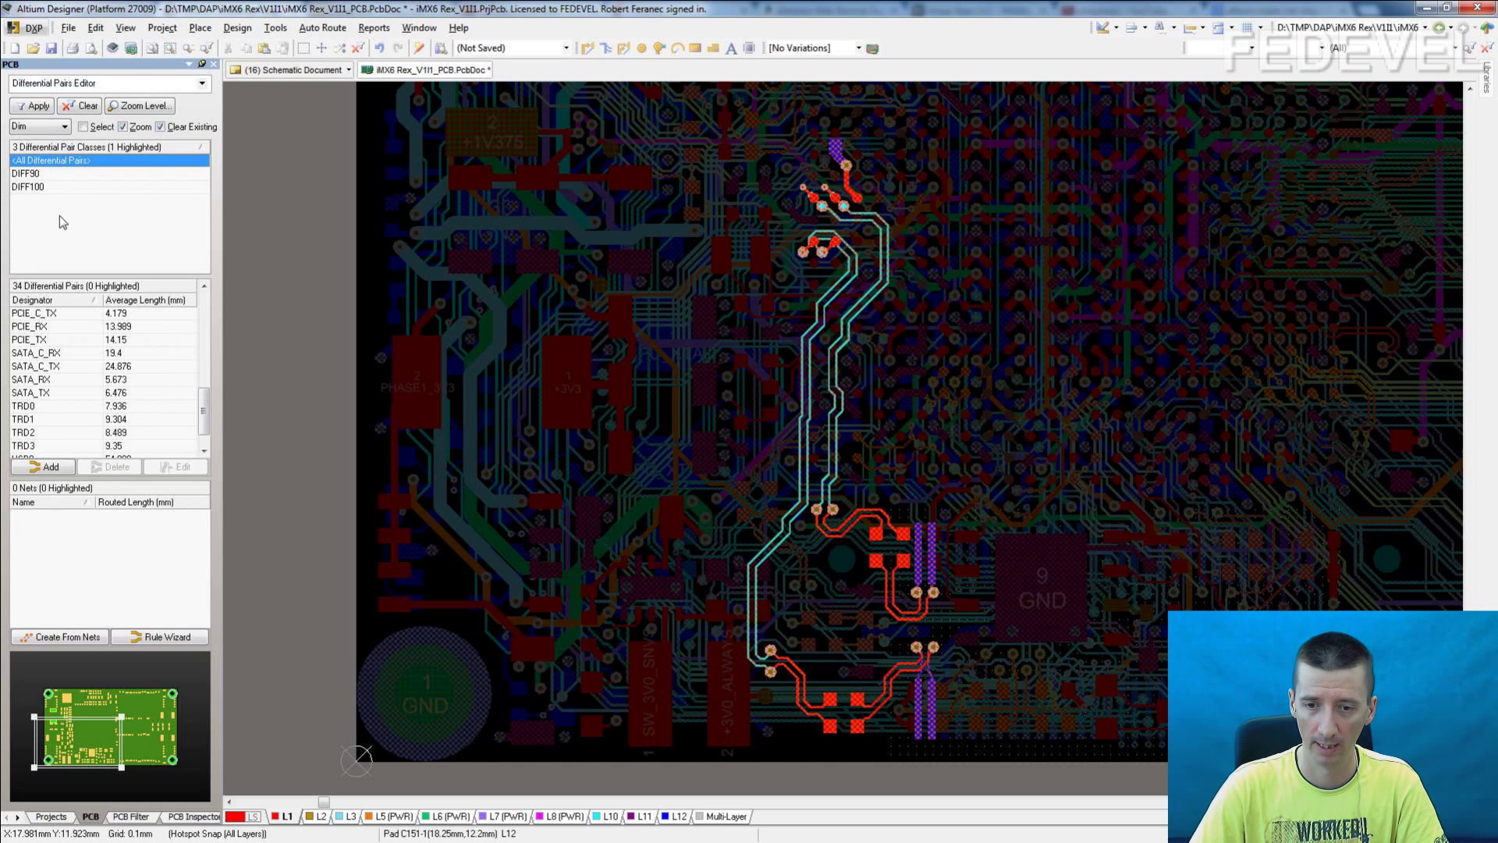
left_click(237, 28)
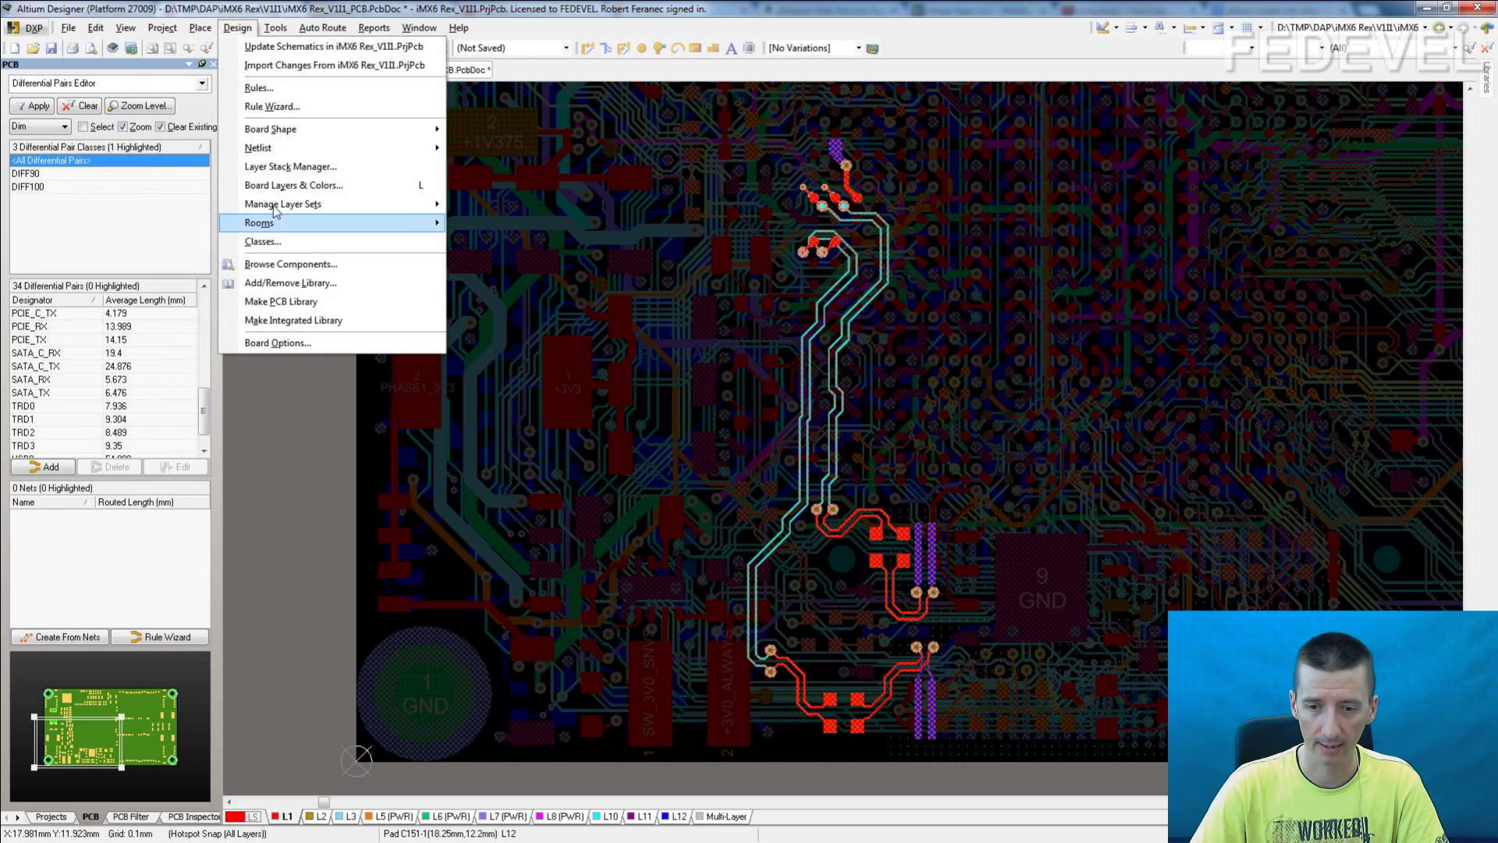
left_click(274, 241)
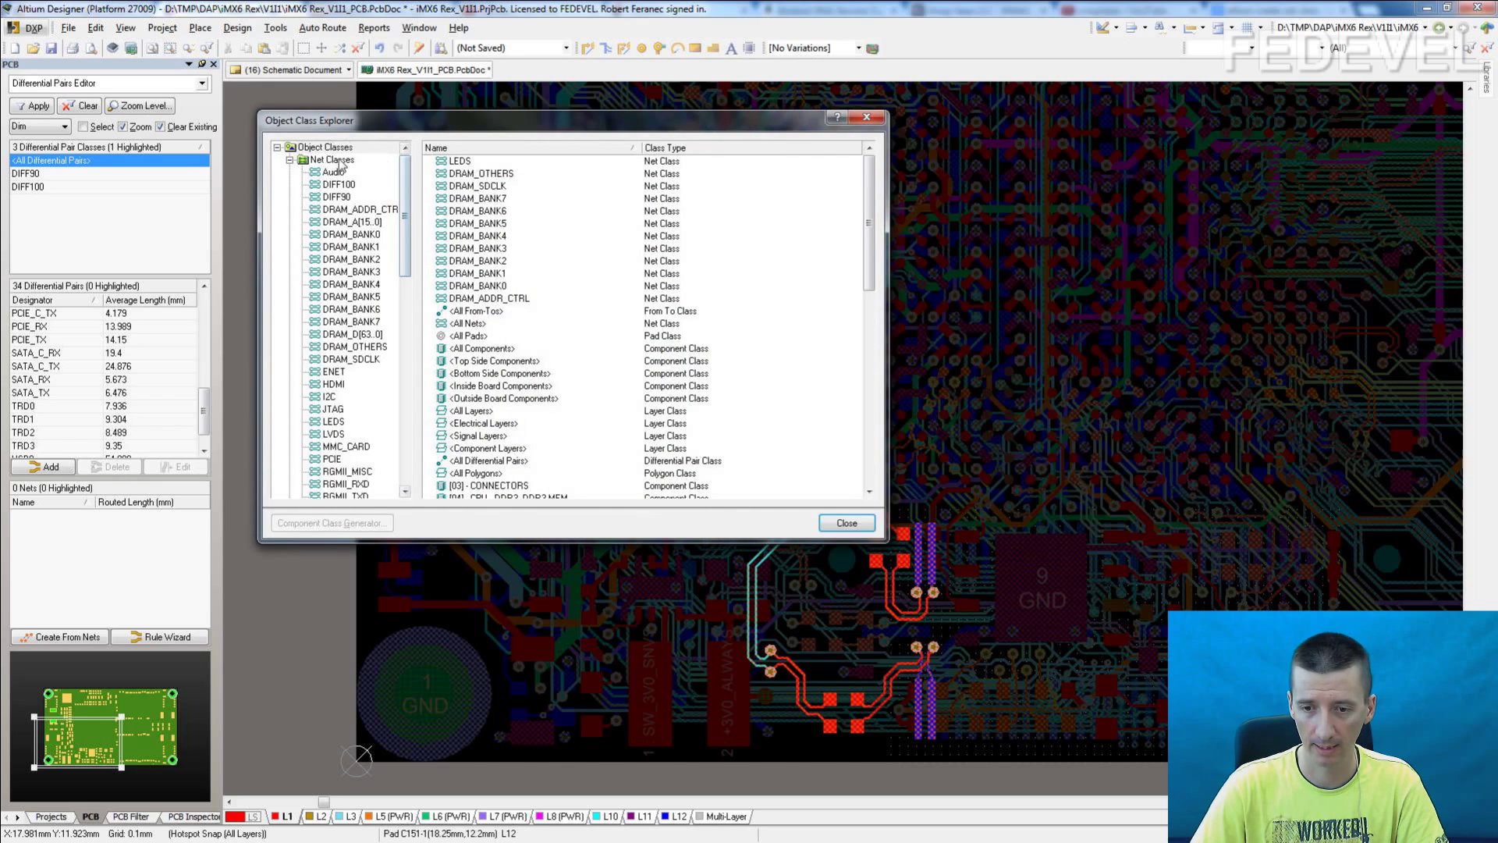
left_click_drag(405, 197, 414, 387)
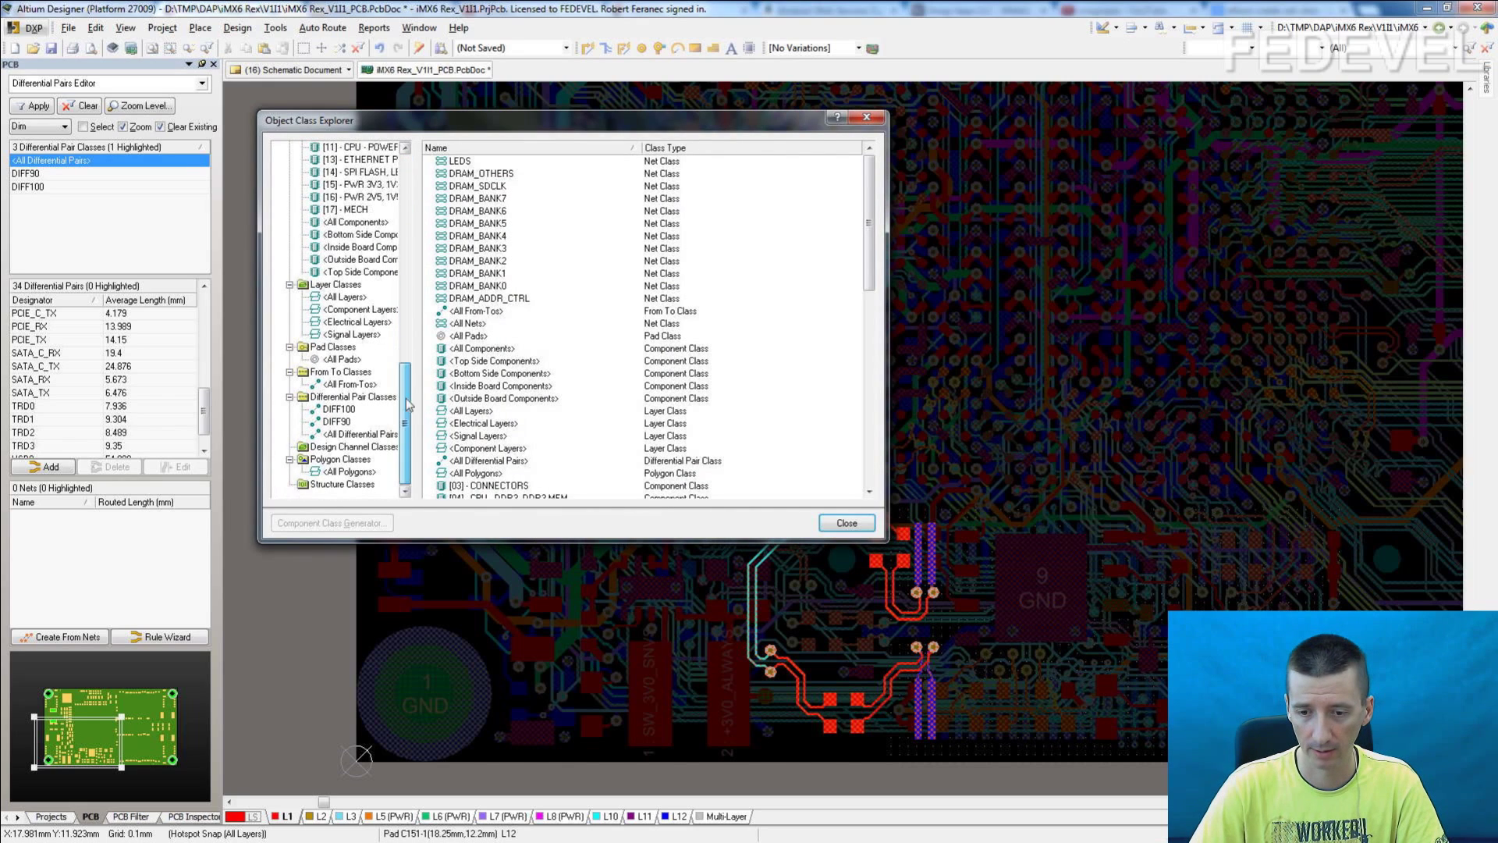
left_click(341, 399)
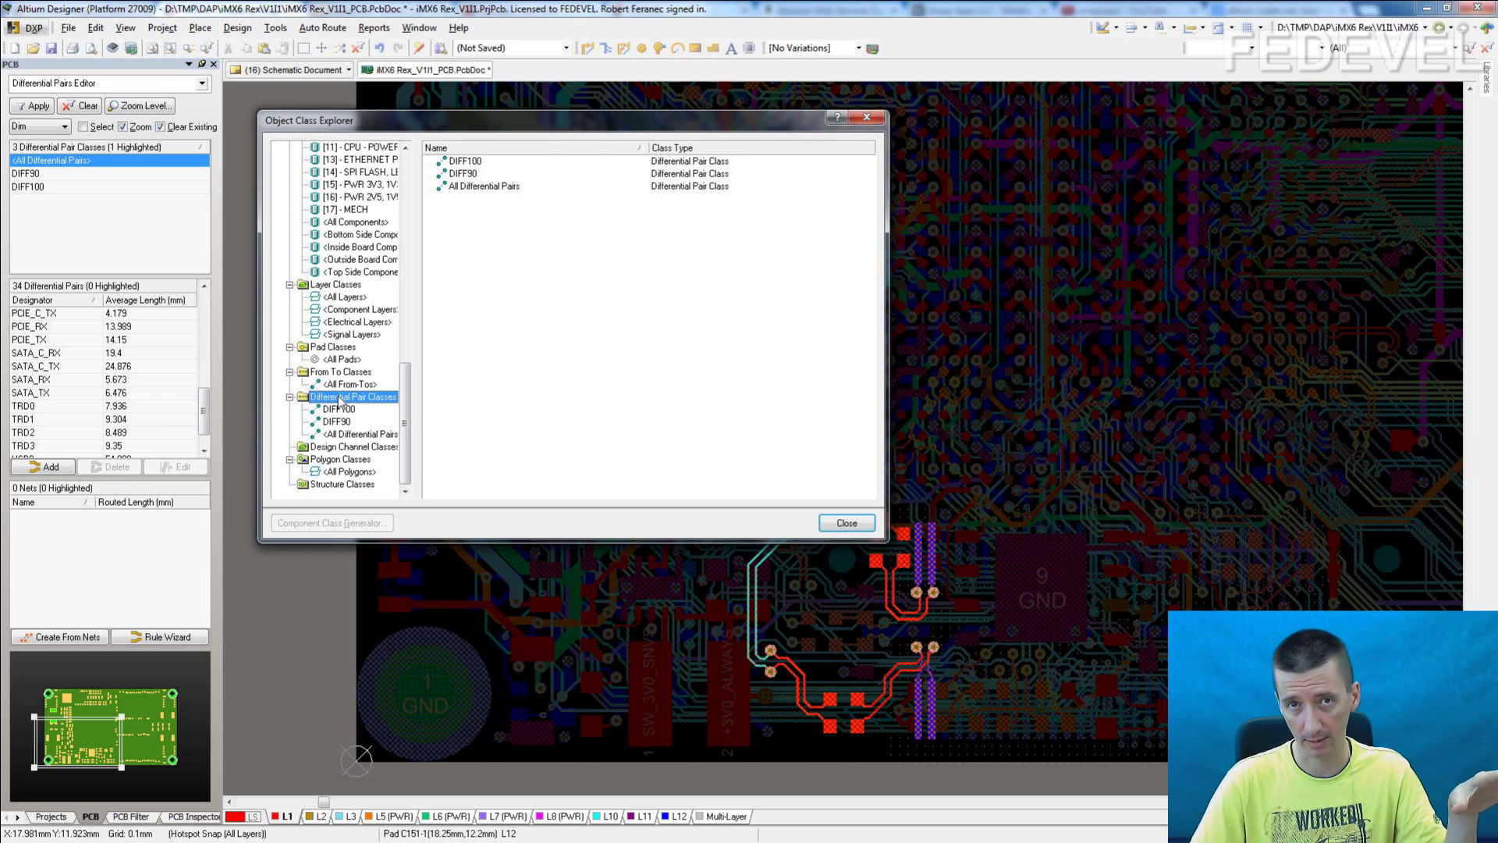
- Add a new differential pair class and name it SATA
right_click(339, 400)
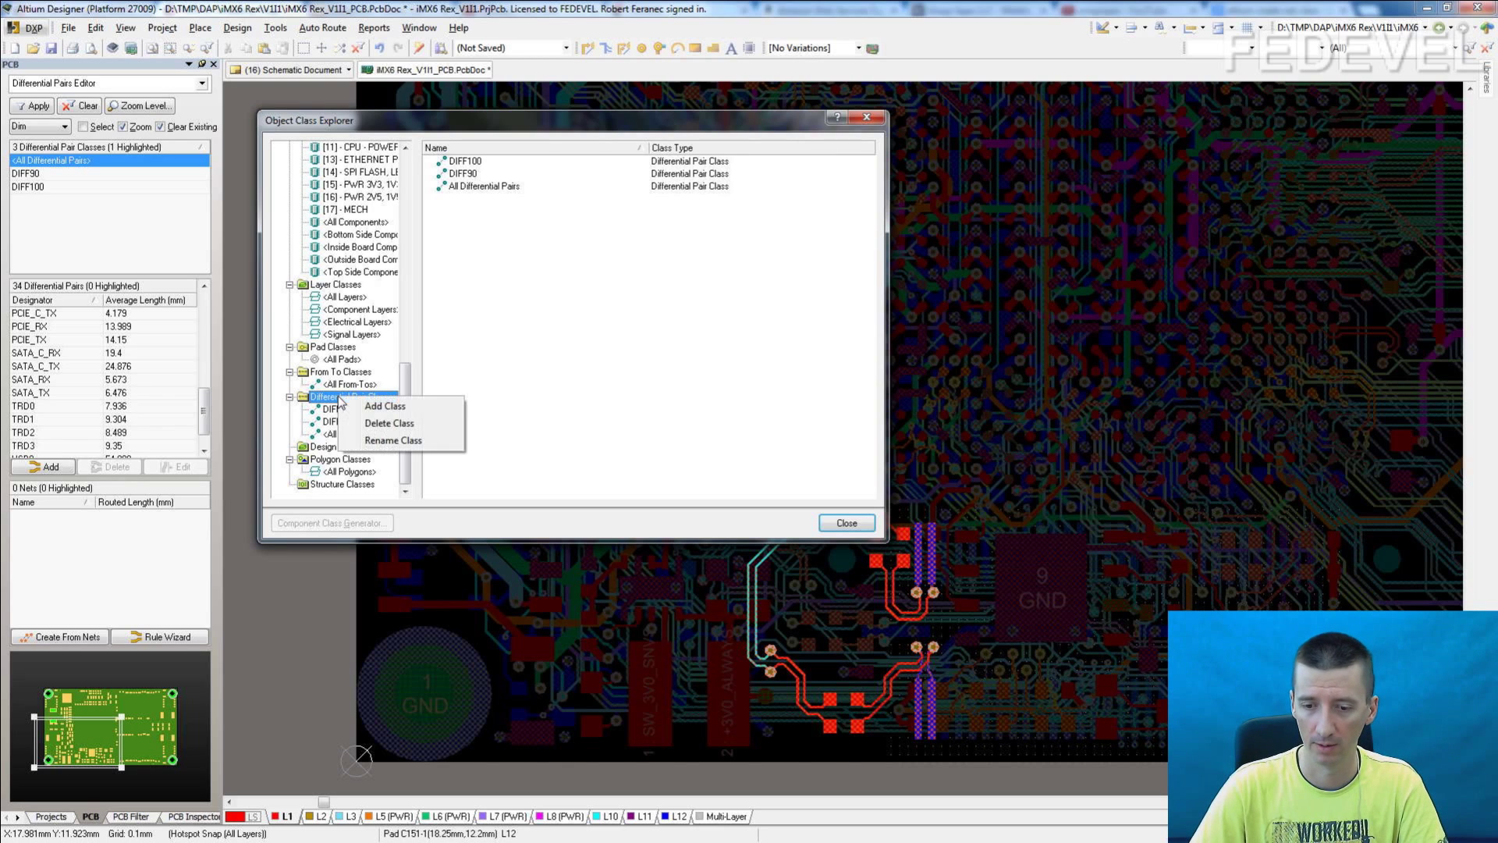
left_click(361, 410)
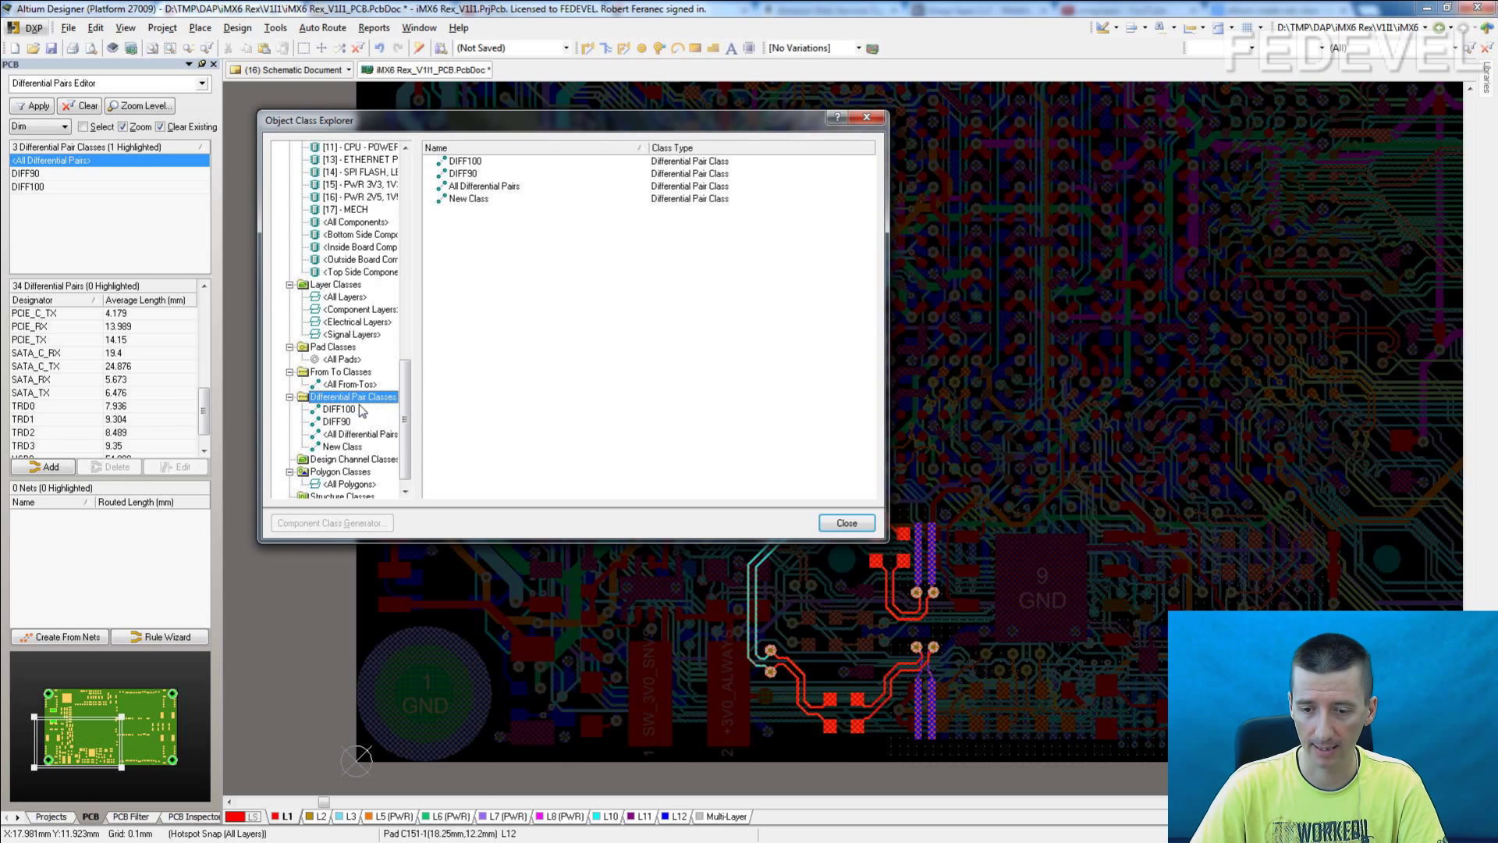
left_click(347, 447)
right_click(348, 448)
left_click(380, 491)
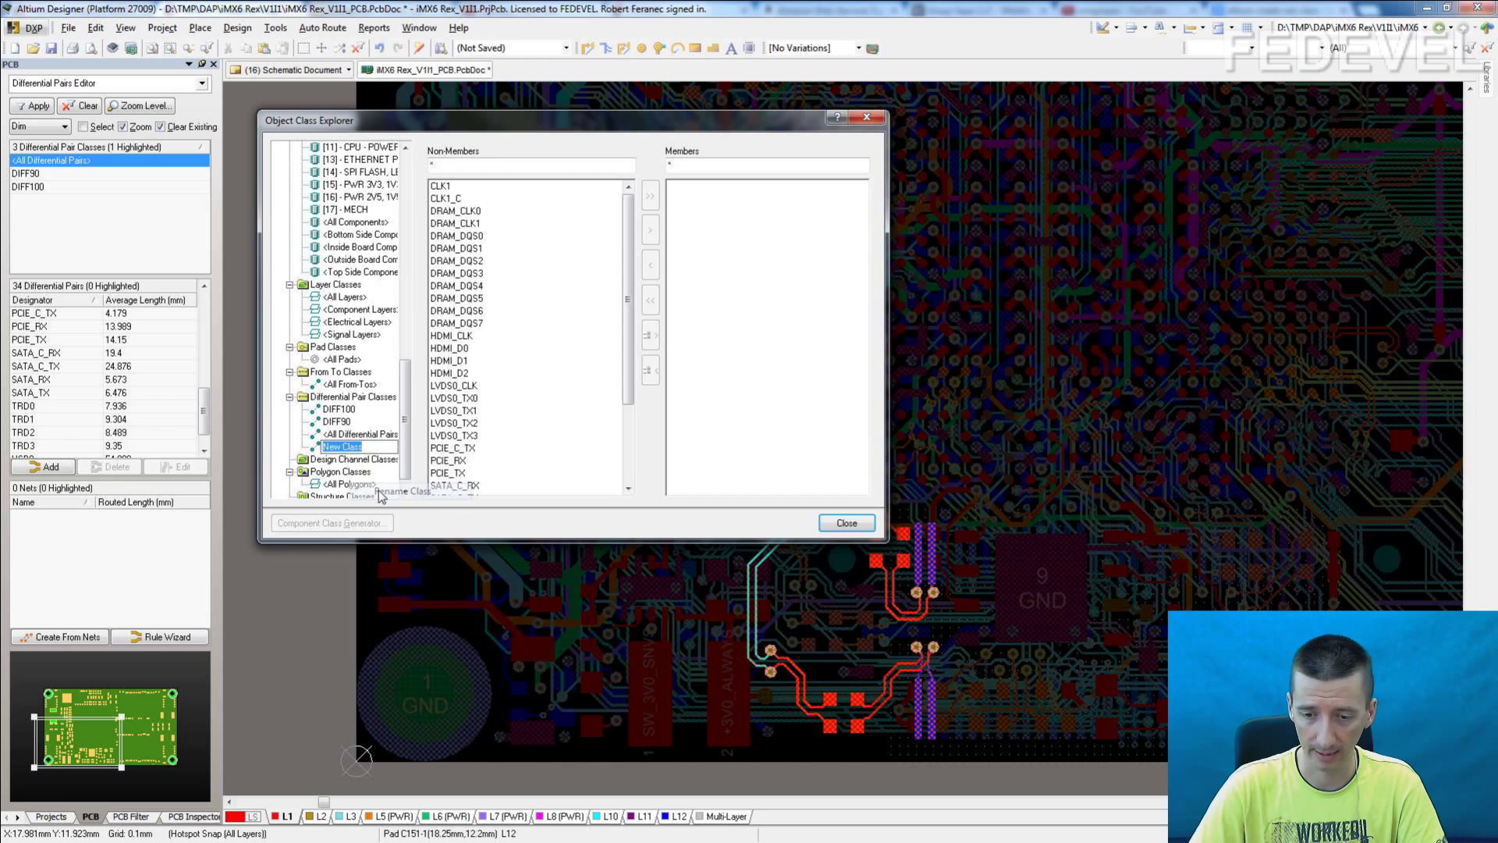
type("SATA")
key("Return")
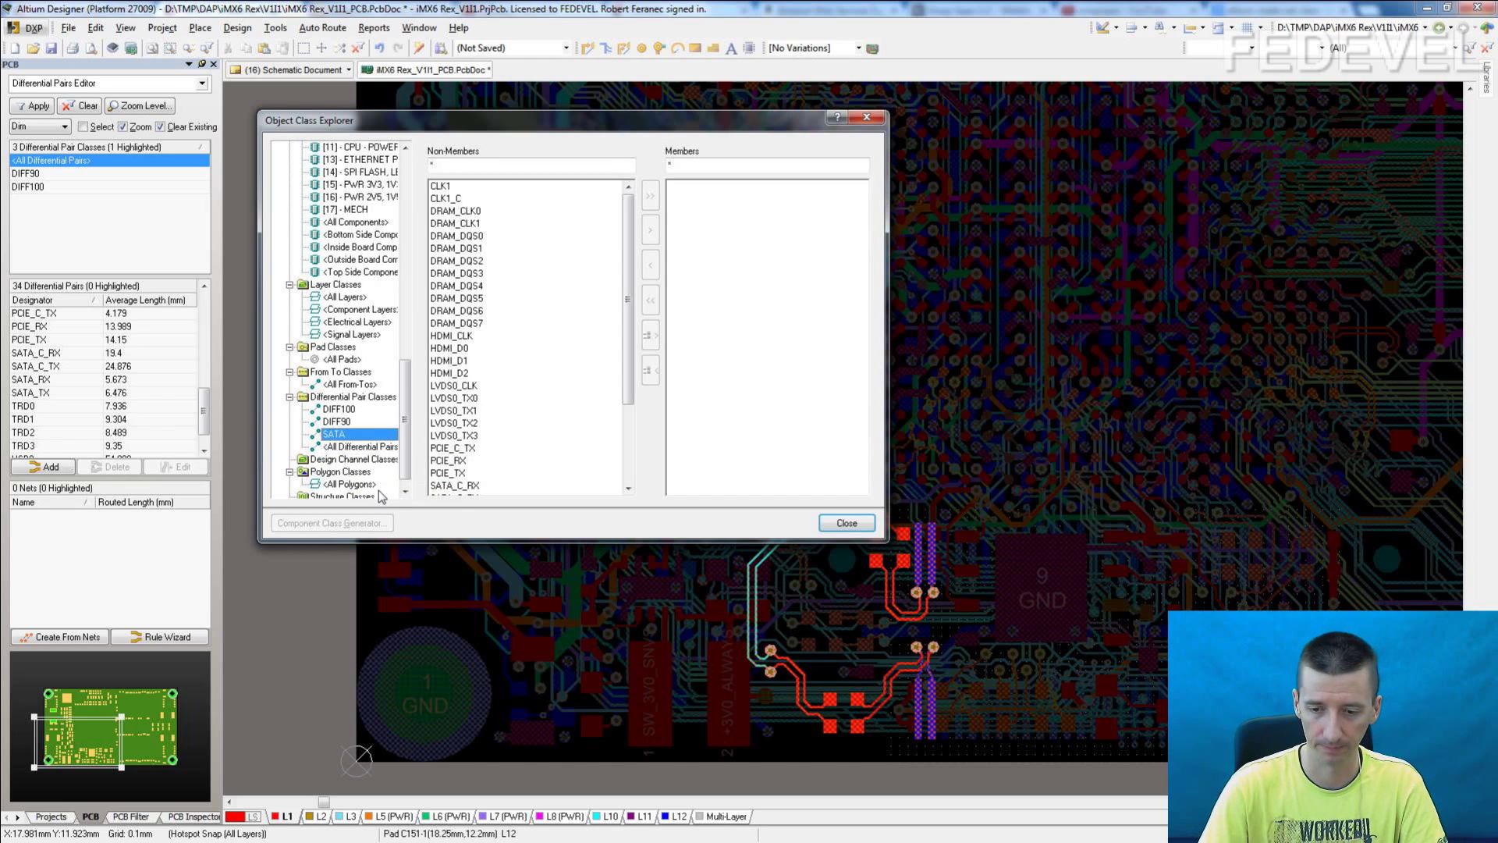
- Add the pairs SATA_C_RX, SATA_C_TX, SATA_RX and SATA_TX to the SATA class and close the Object Class Explorer
left_click_drag(628, 367, 627, 430)
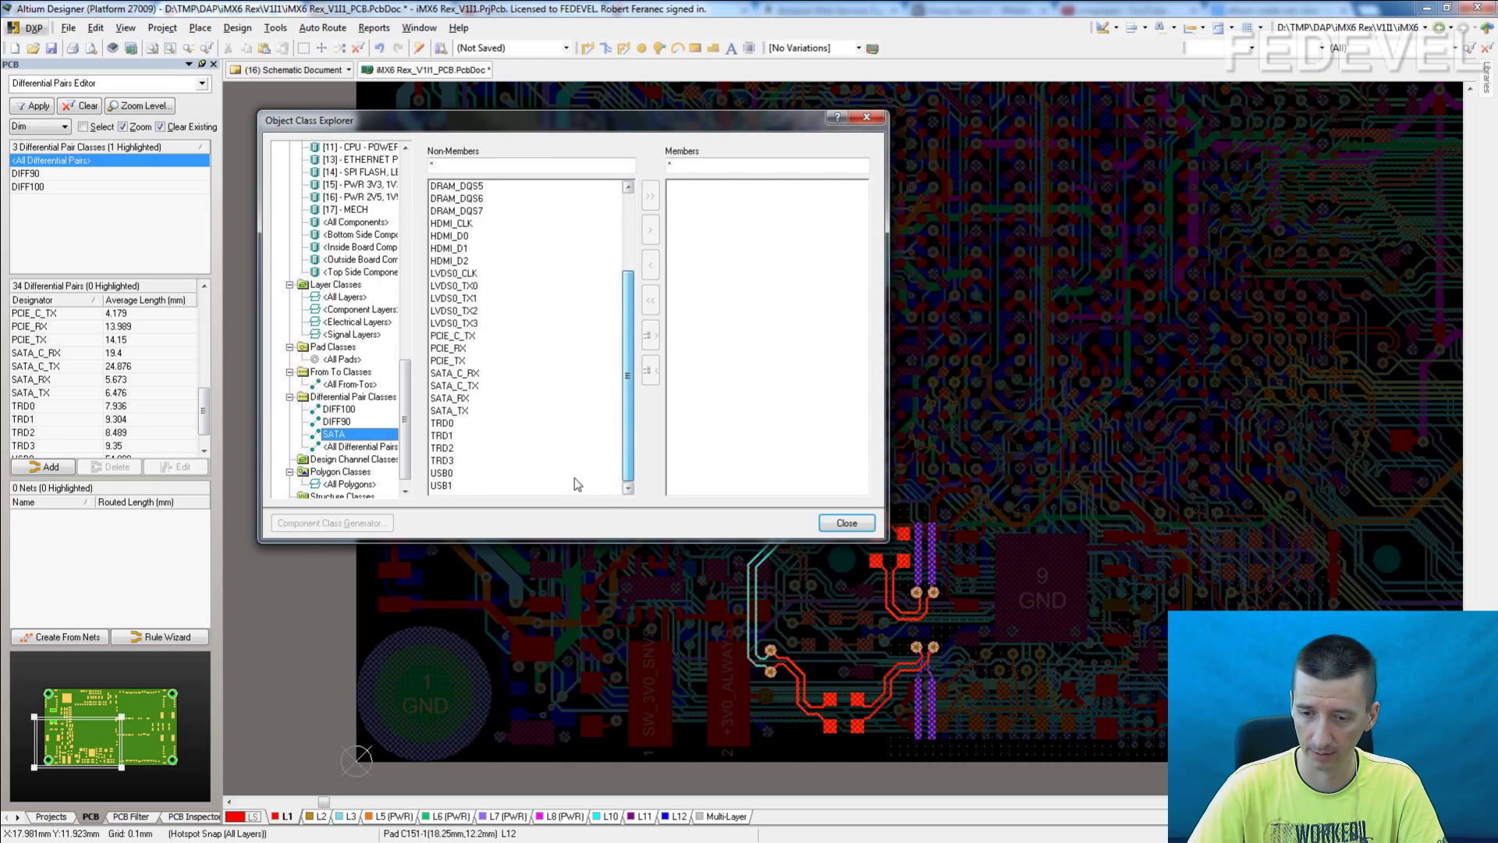
left_click(452, 373)
left_click(451, 412, "shift")
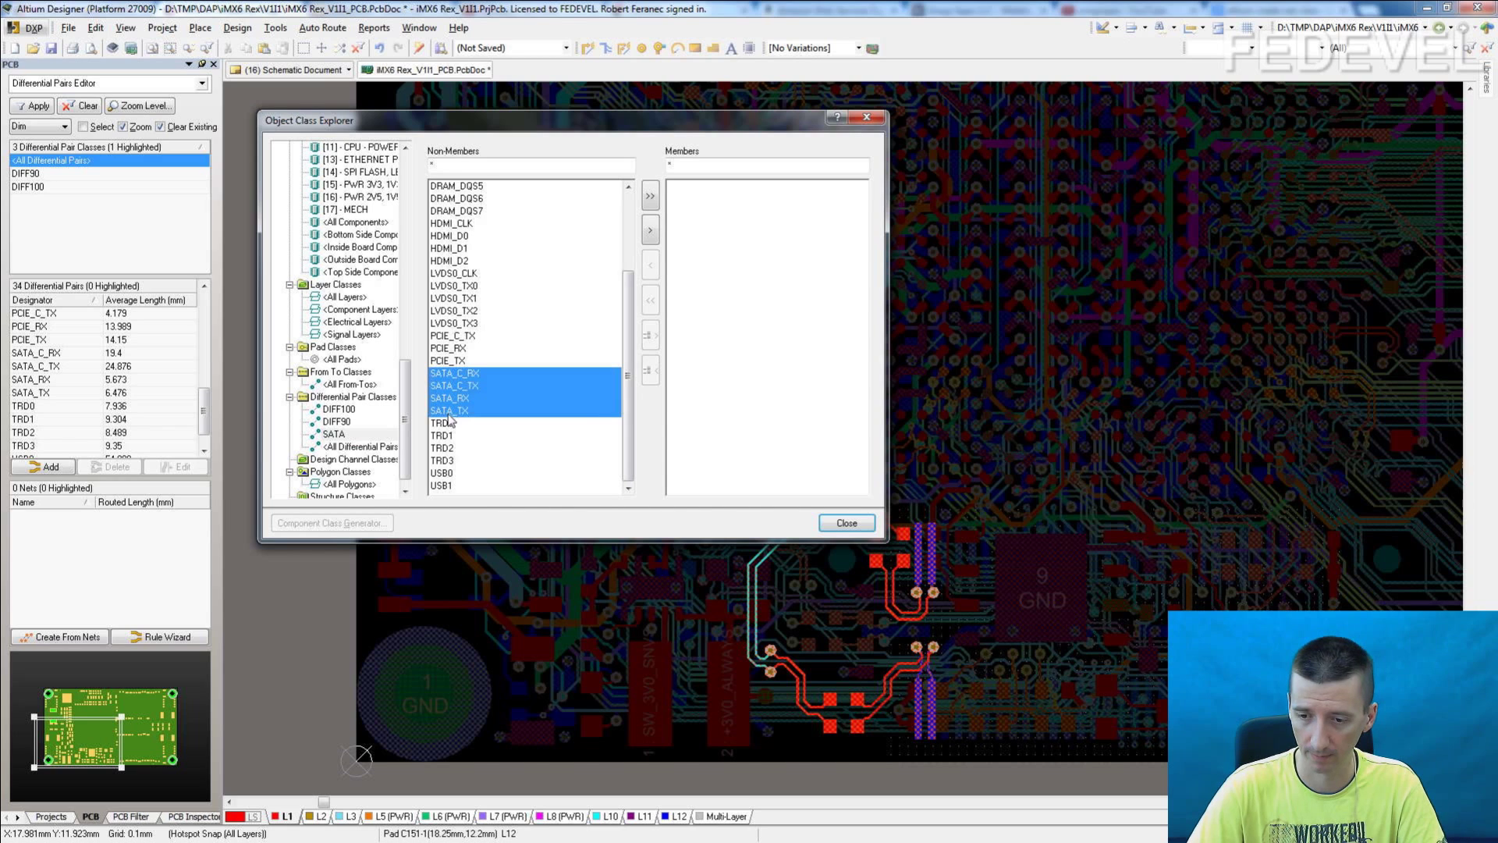
left_click(650, 231)
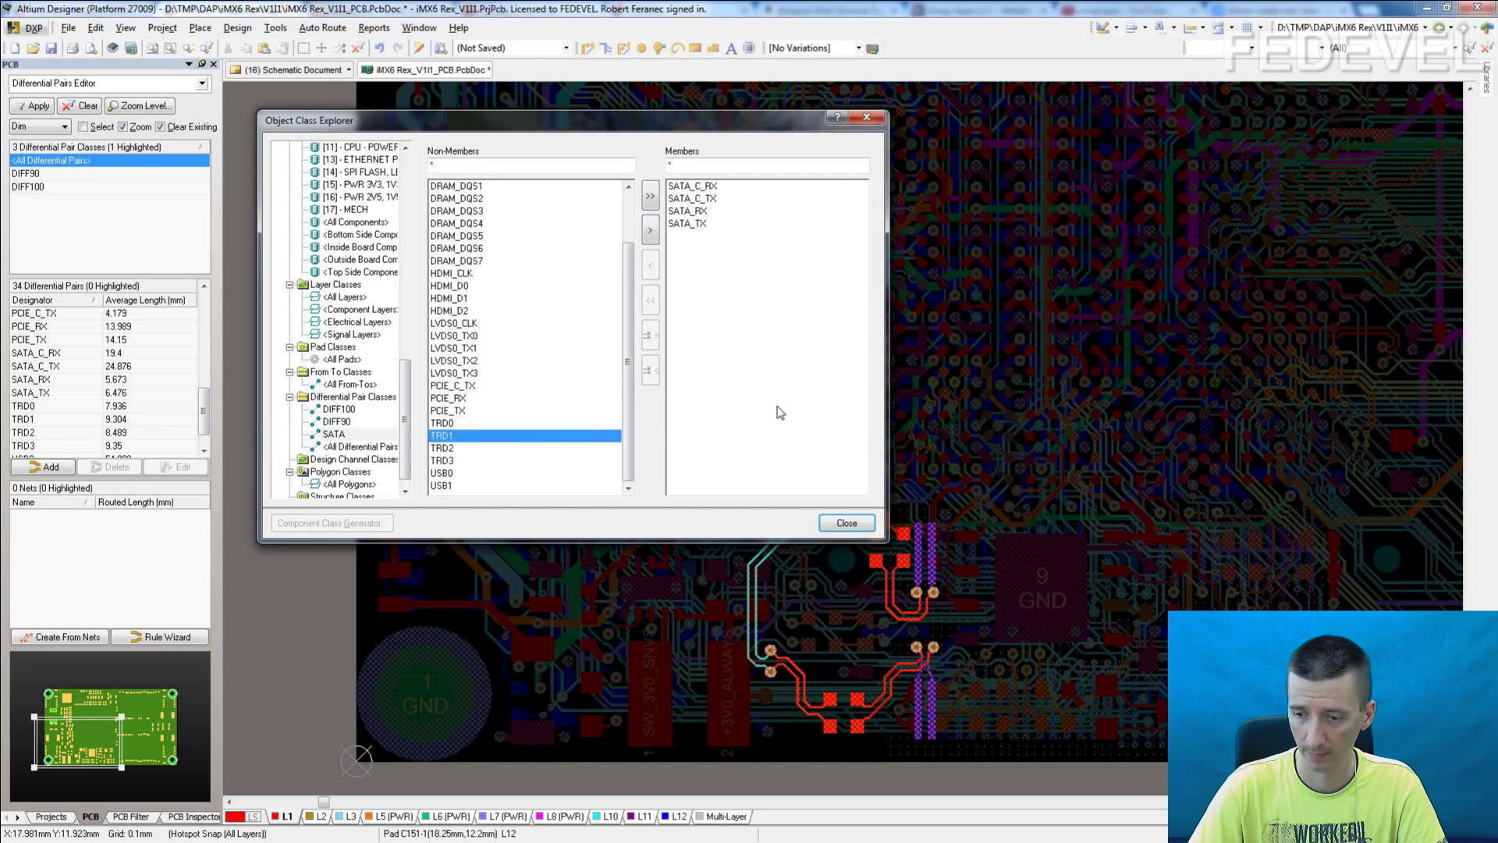
left_click(846, 523)
- Compare the SATA and DIFF100 differential pair classes by highlighting them on the board, ending with SATA highlighted
left_click(46, 200)
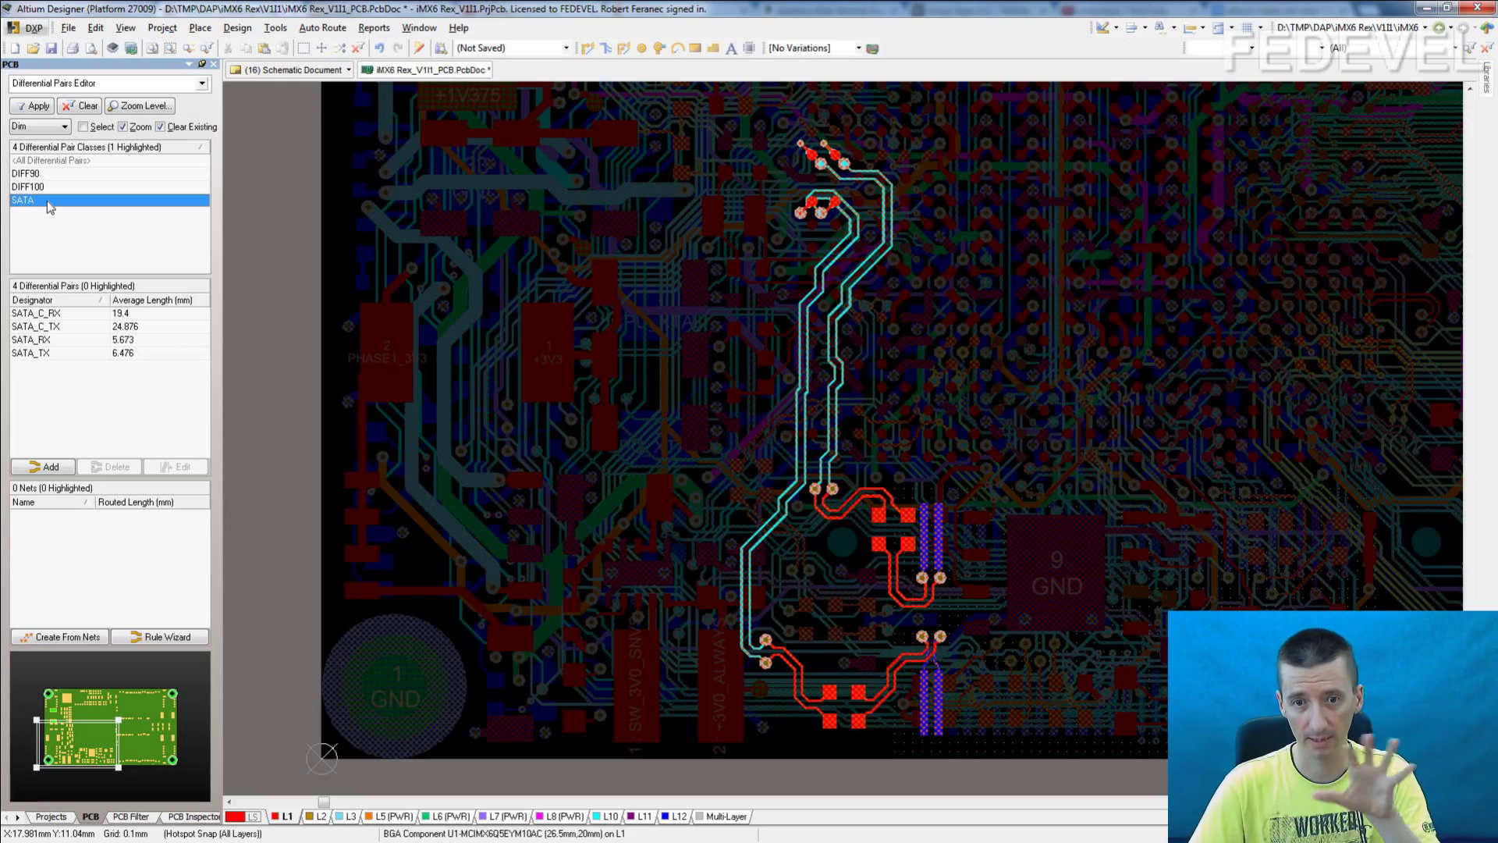
left_click(45, 187)
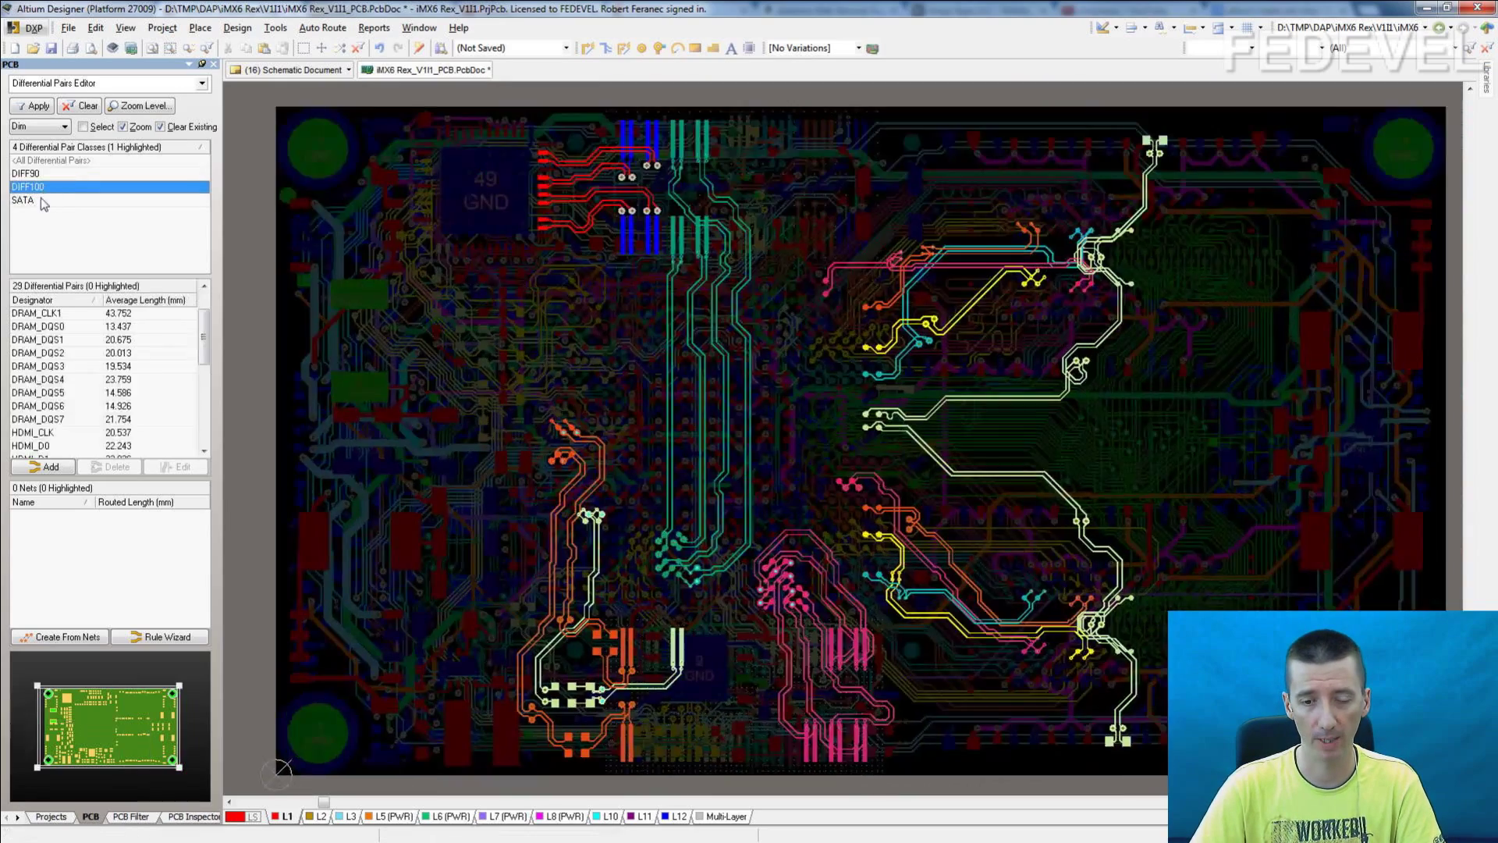
left_click(41, 200)
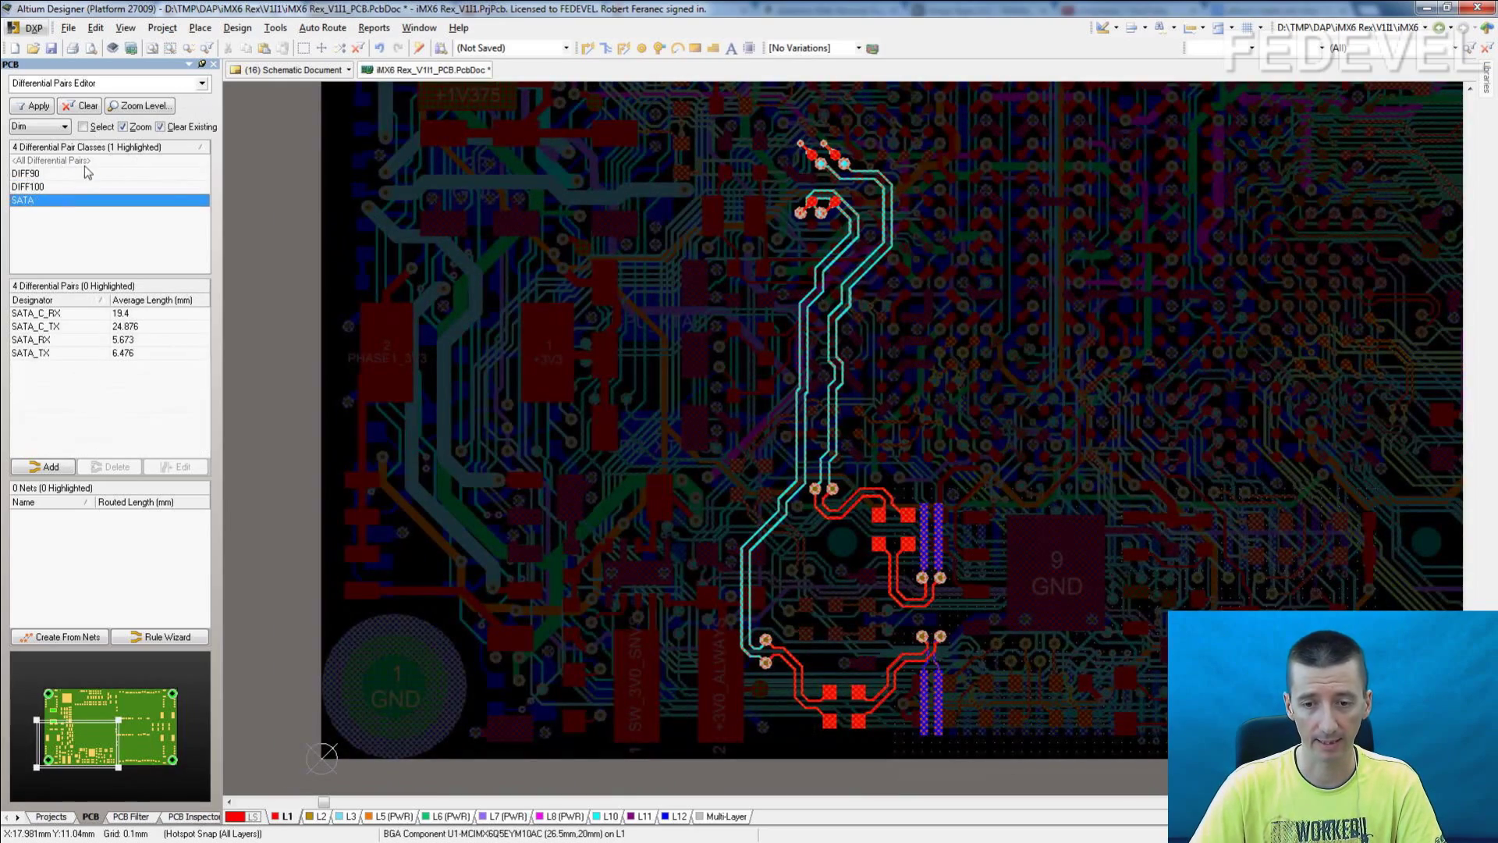
- Switch the PCB object list back to Nets and highlight the DIFF90 net class followed by DIFF100
left_click(202, 83)
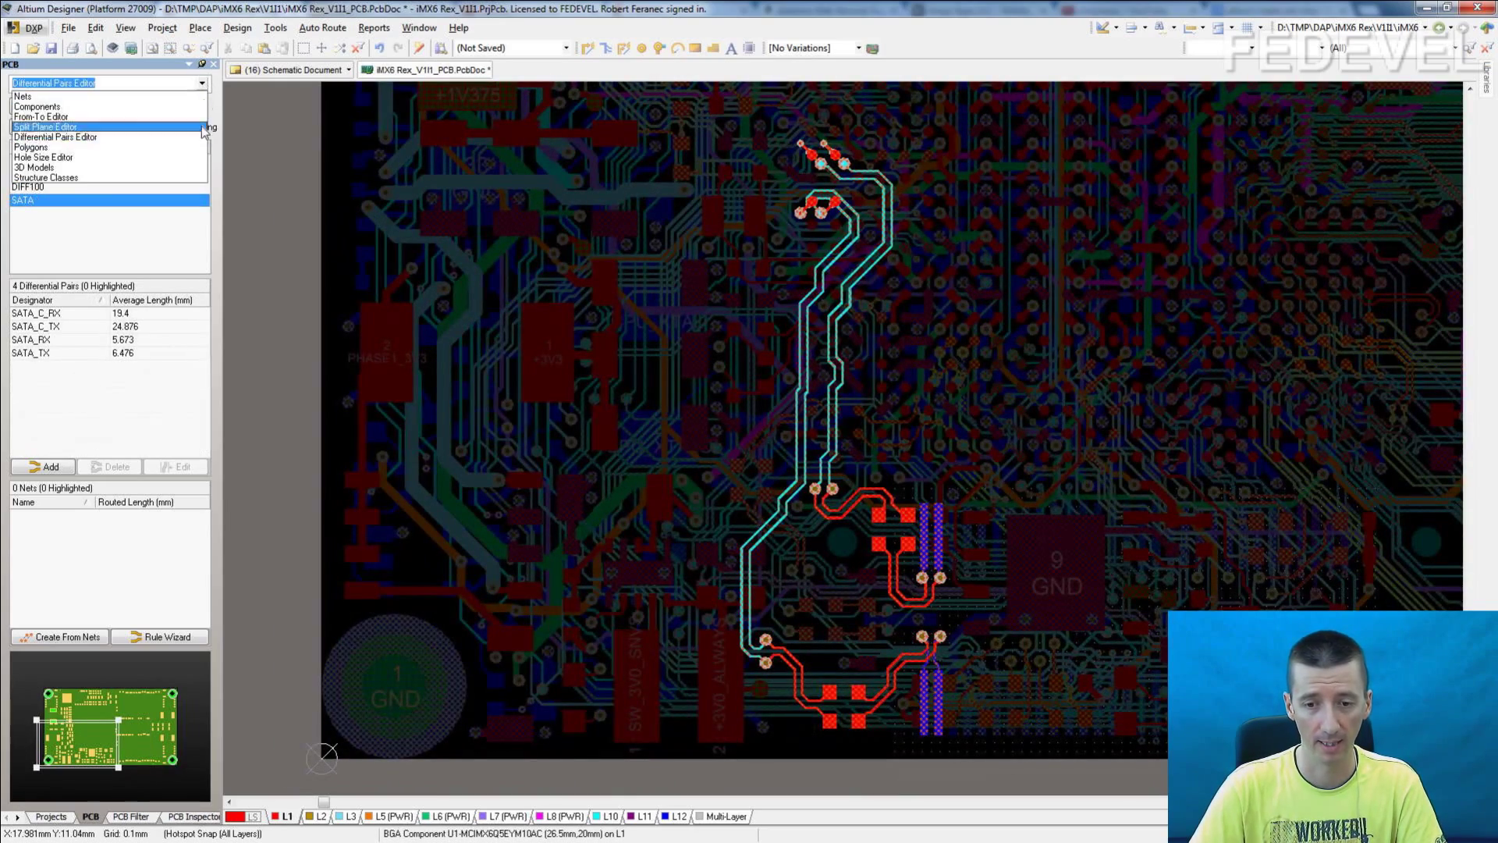
left_click(119, 96)
left_click_drag(207, 238, 76, 166)
left_click(45, 187)
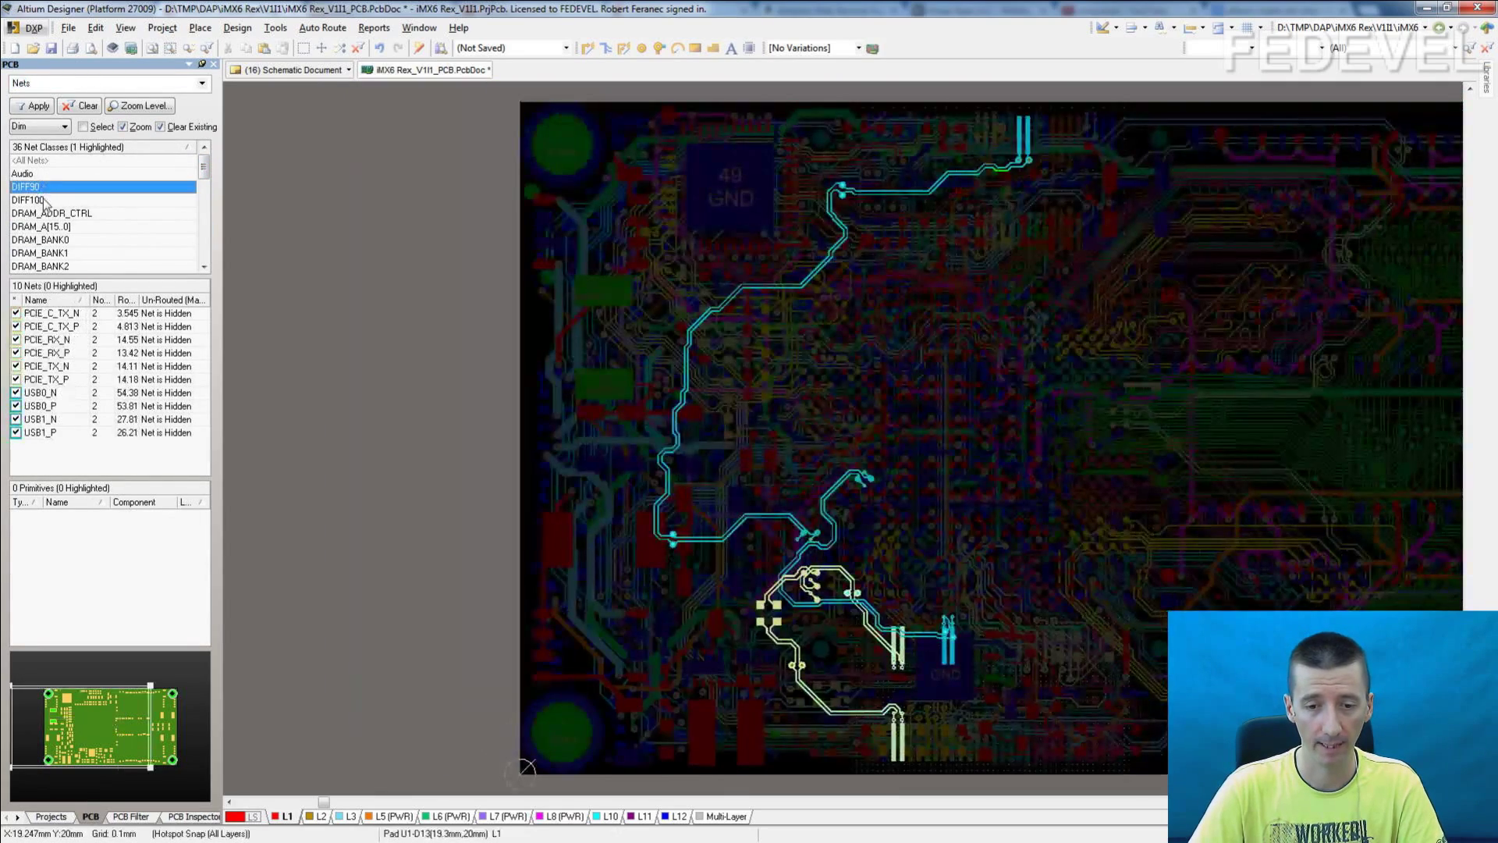
left_click(44, 200)
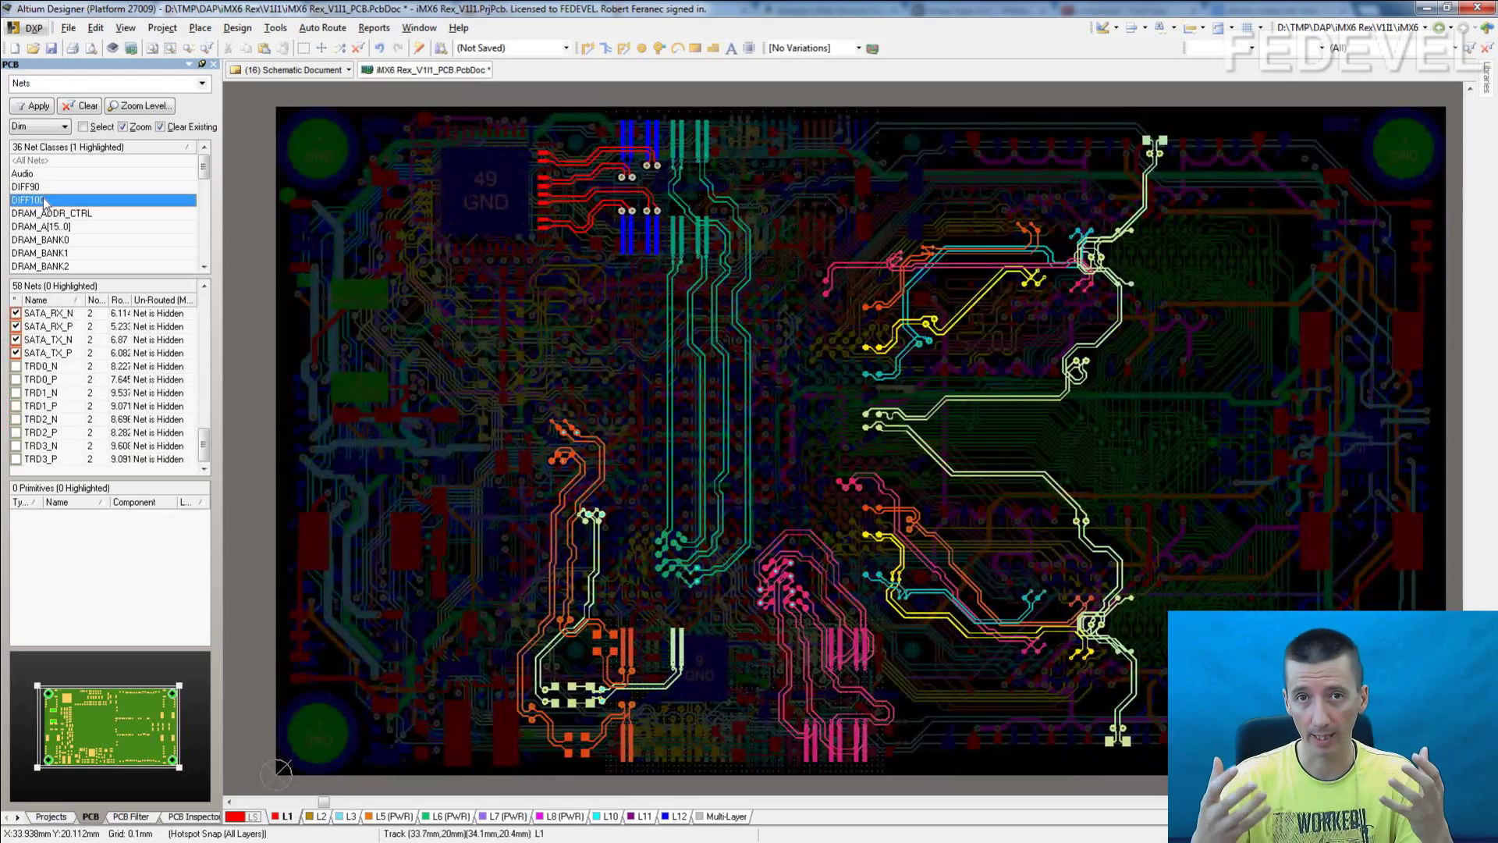